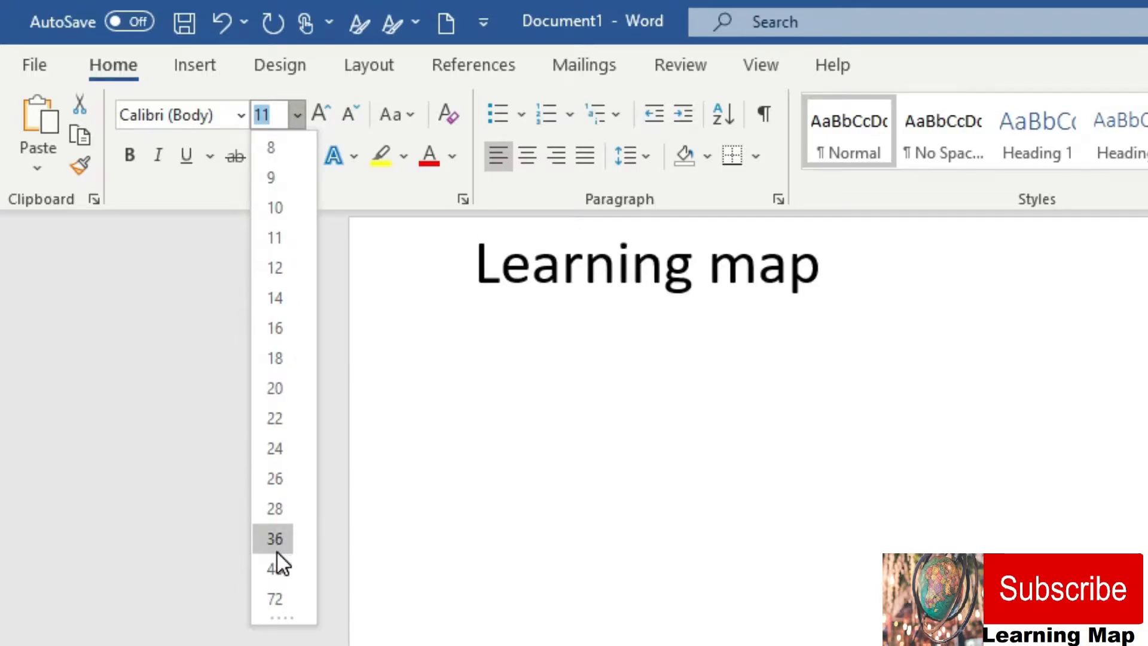
Set the "Learning map" text to 14 pt and make all of it bold, italic and underlined
click(276, 304)
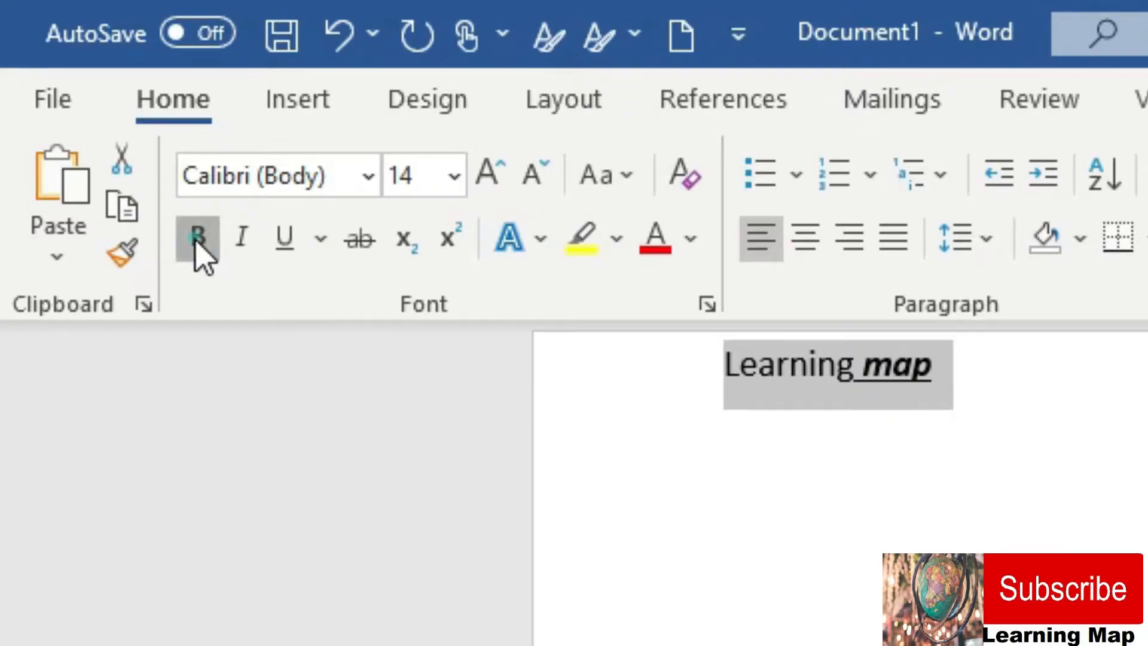
click(196, 242)
click(197, 245)
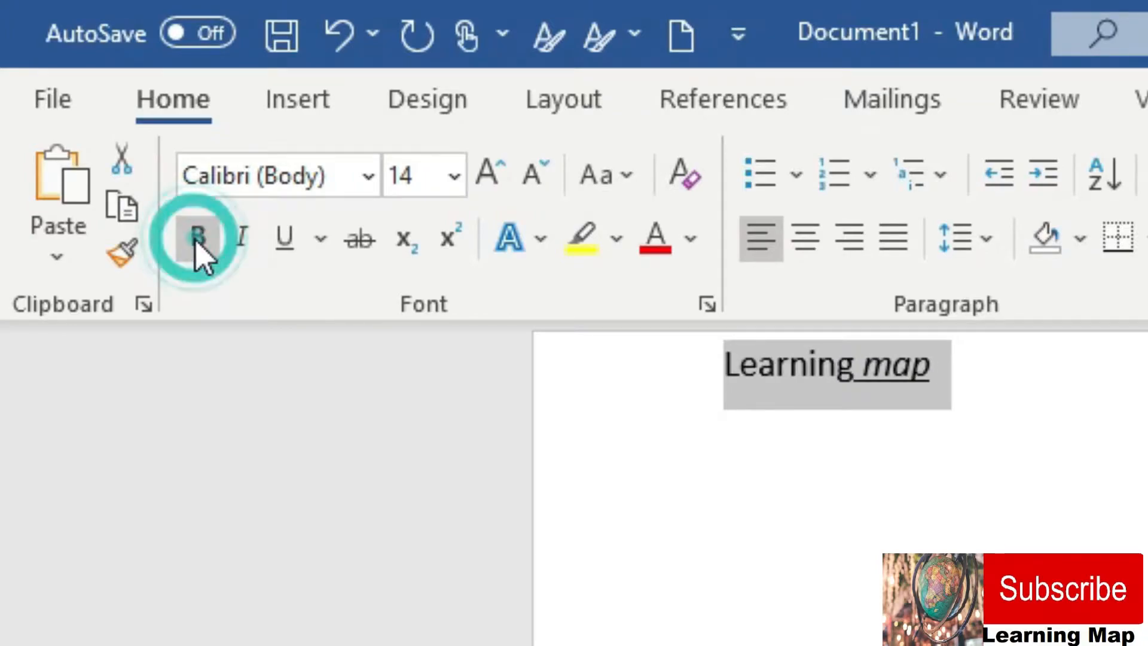
click(199, 246)
click(242, 245)
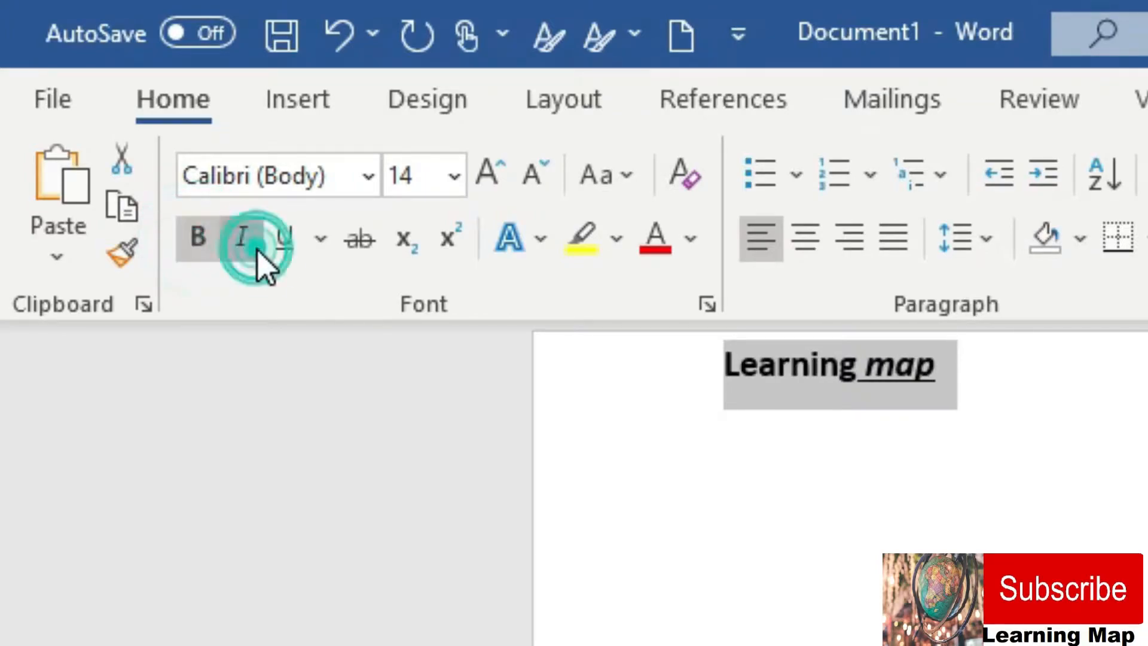
click(293, 247)
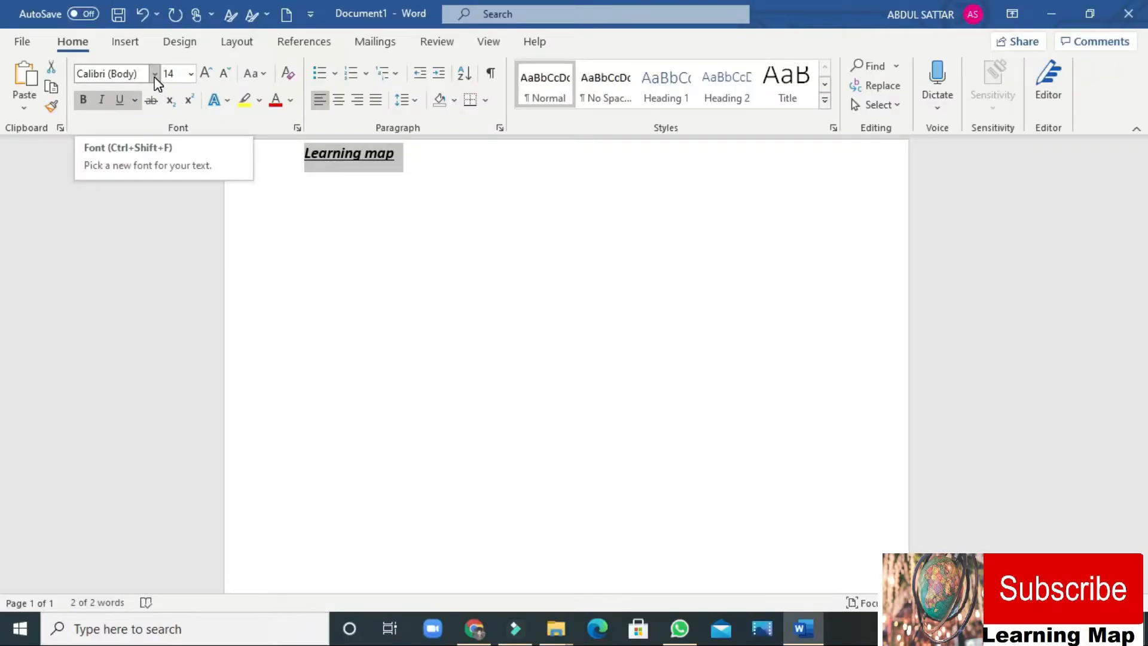
Change the font of the "Learning map" heading to Arial Black
click(155, 74)
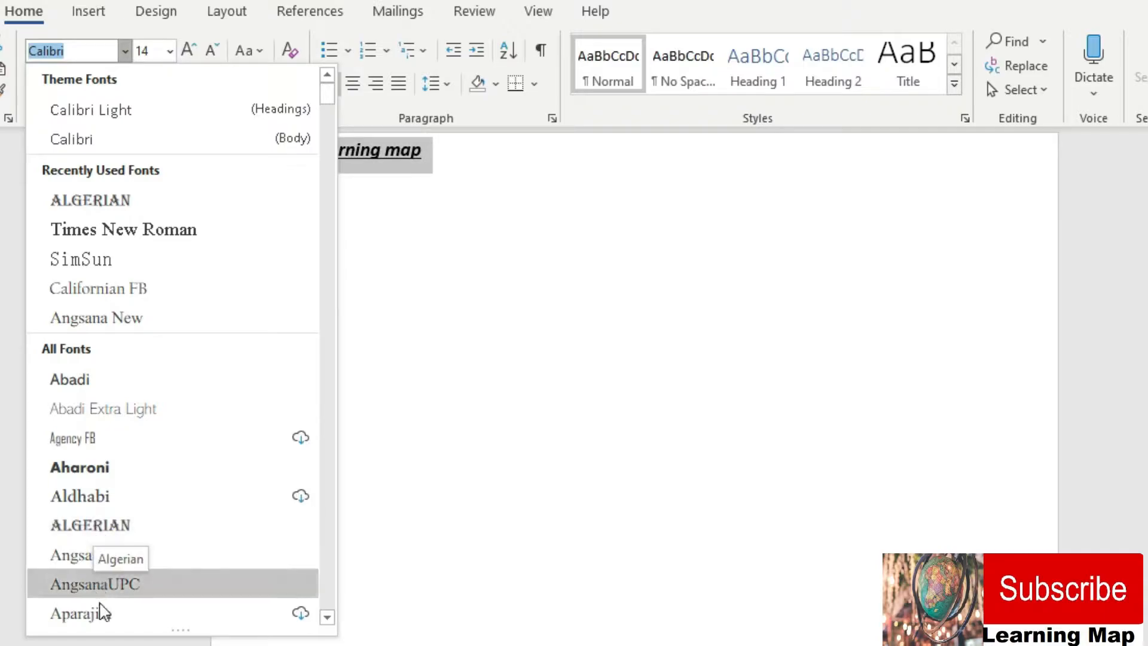
scroll(243, 568, down, 4)
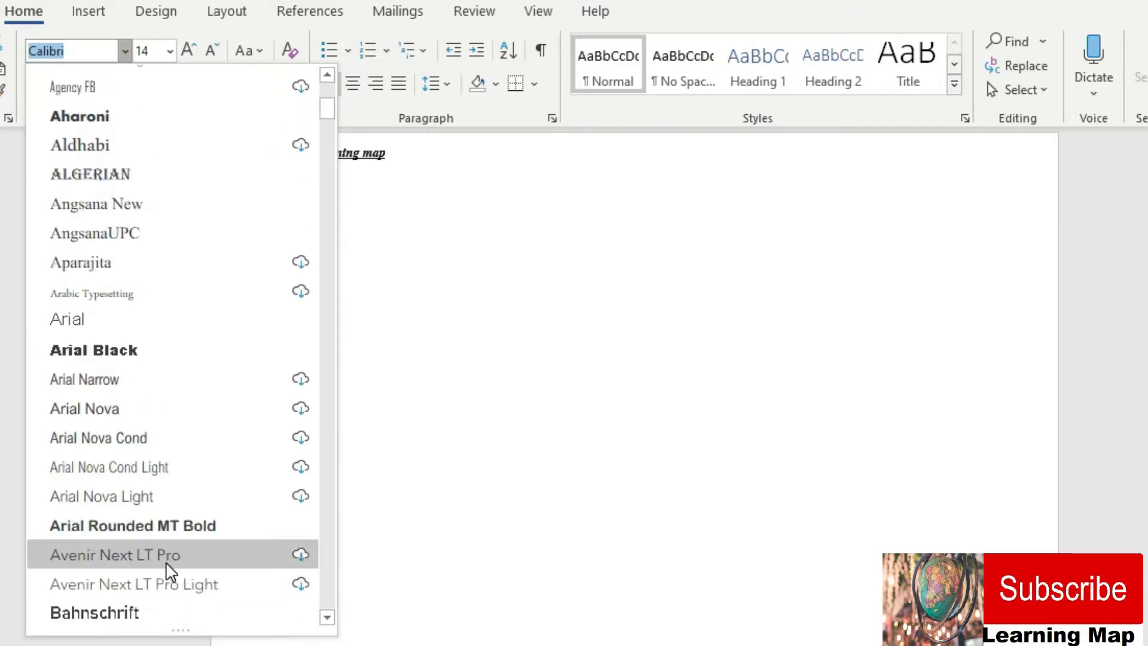
click(114, 342)
click(314, 304)
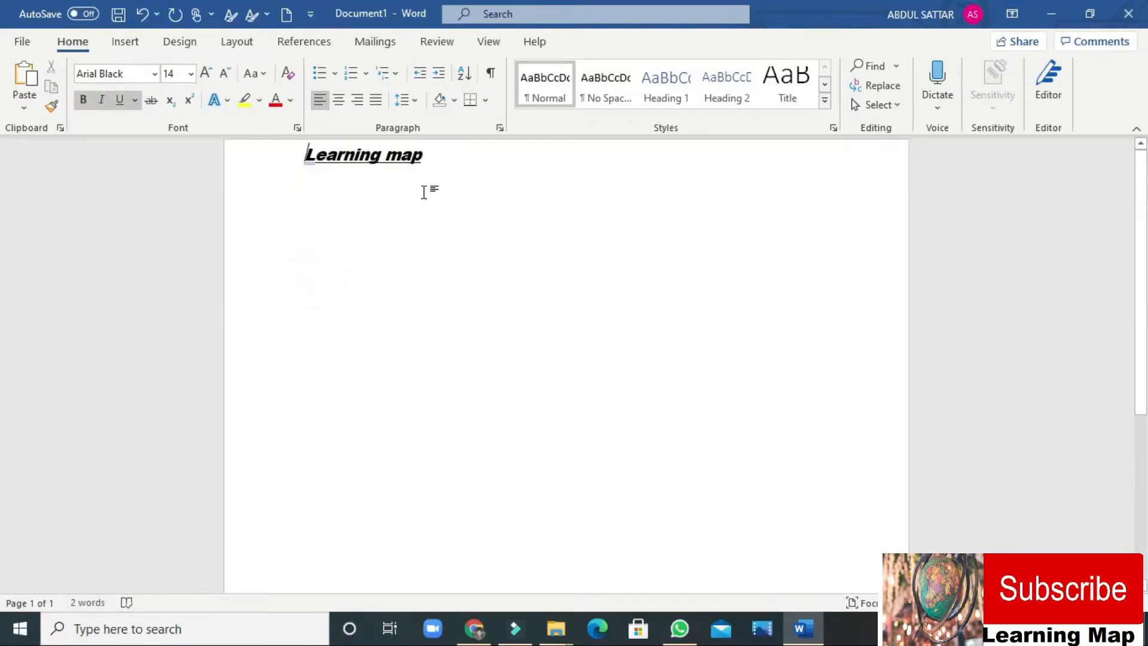
Start a new line below the heading and turn off underline, italic and bold for it
click(437, 167)
key(Return)
click(119, 99)
click(103, 101)
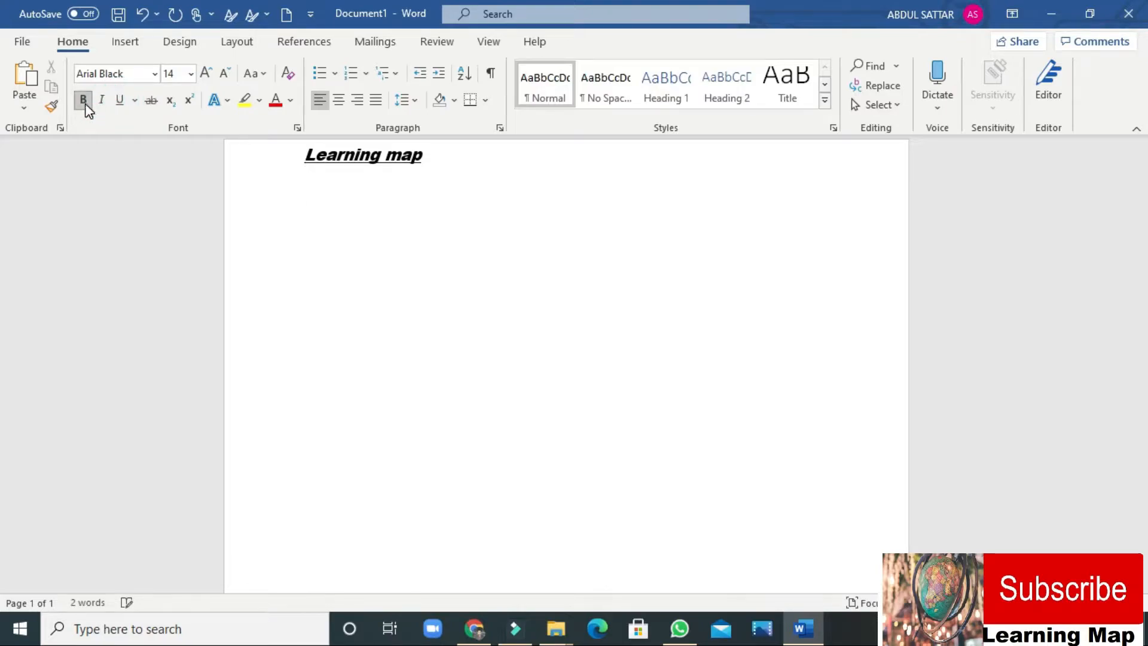
click(83, 100)
Set the font for the new line to Calibri Light (Headings) at size 11
click(155, 73)
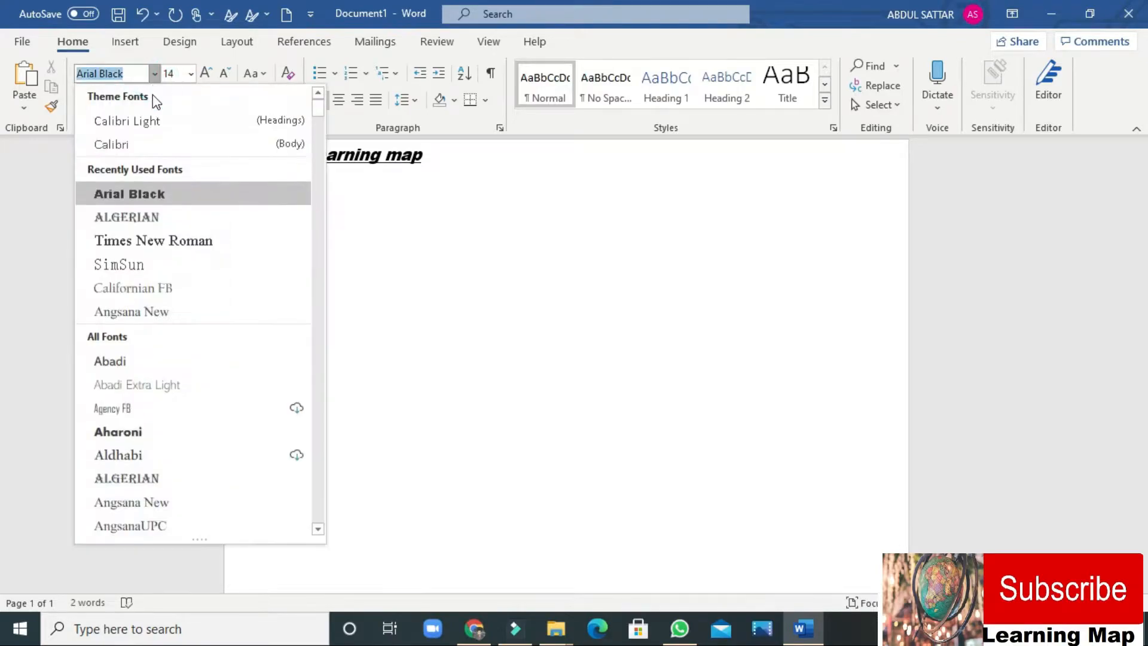
click(157, 128)
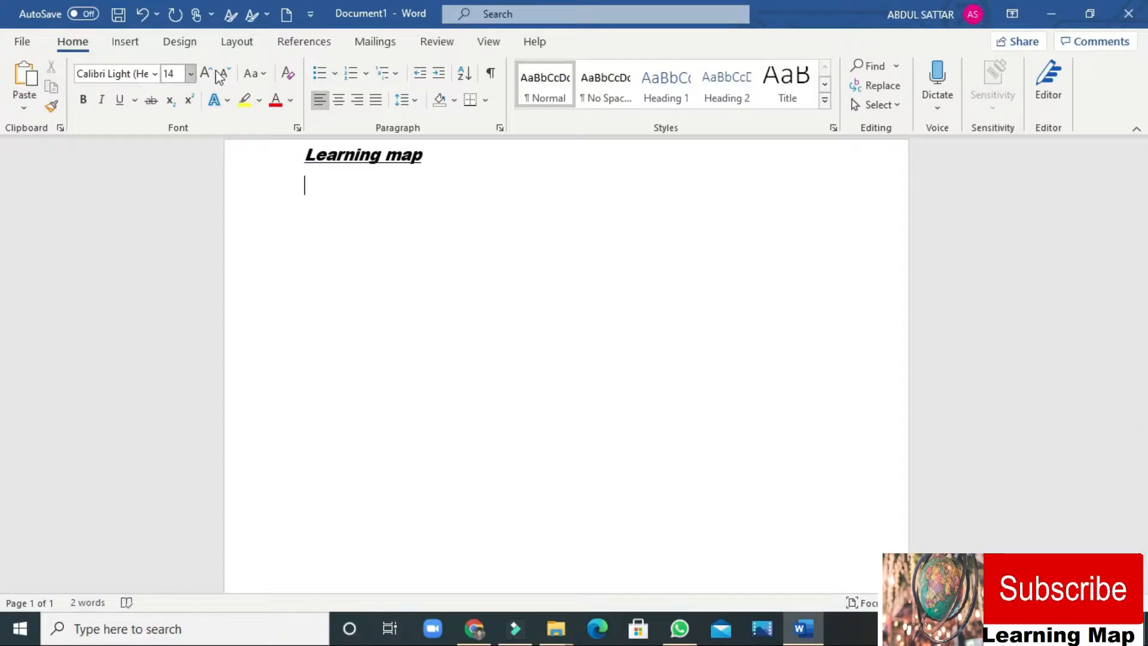
click(190, 73)
click(176, 153)
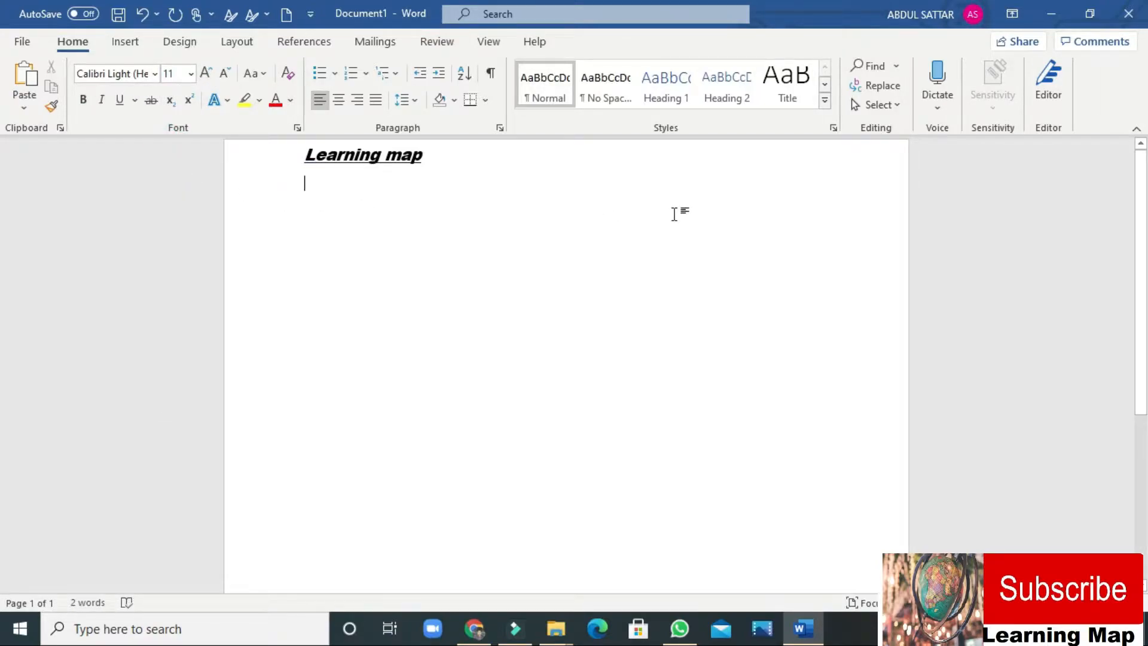
Write "This is a my channel .please subscribe it share and like its video" followed by over two lines of filler letters "y"
text(t)
key(BackSpace)
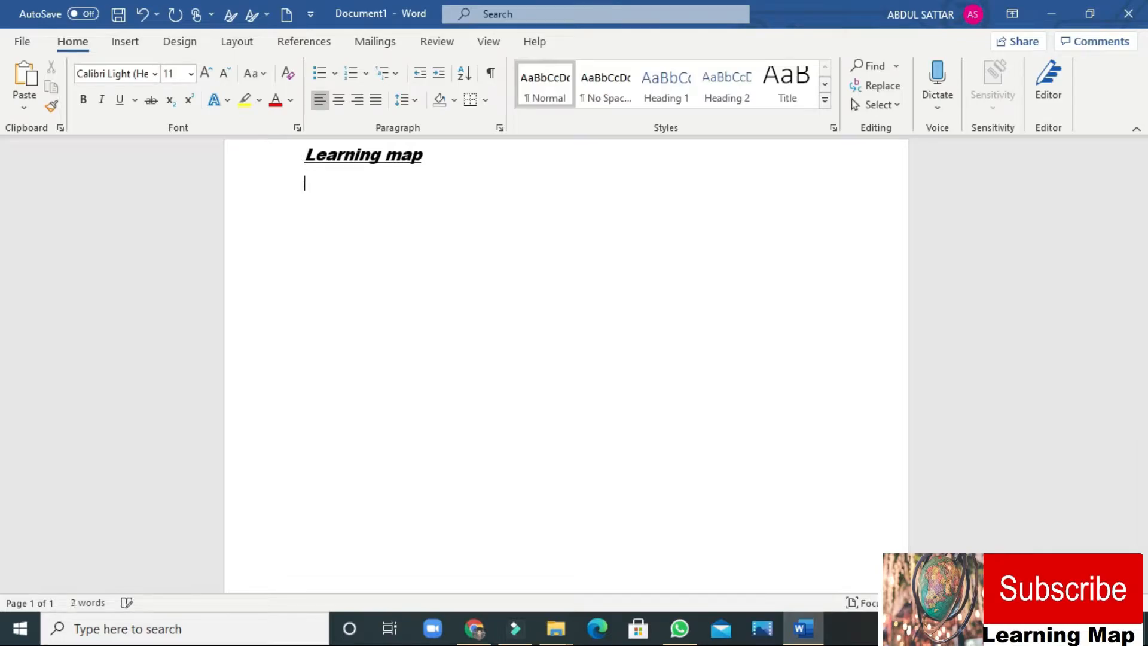
text(This is a my channel .please subscribe i)
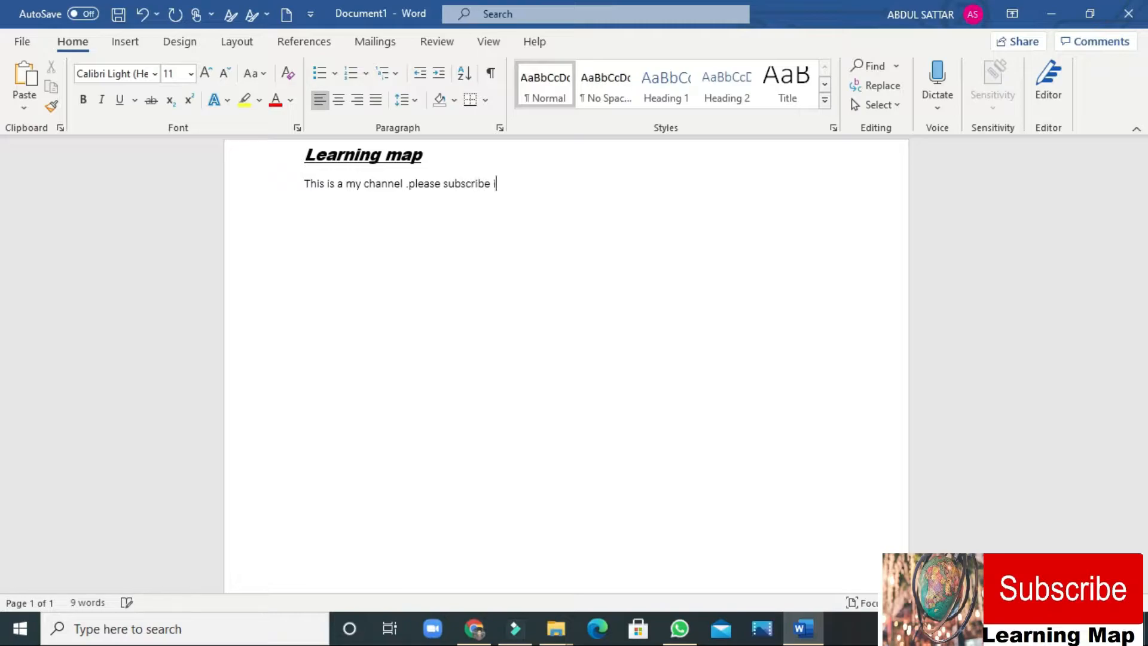
text(t share)
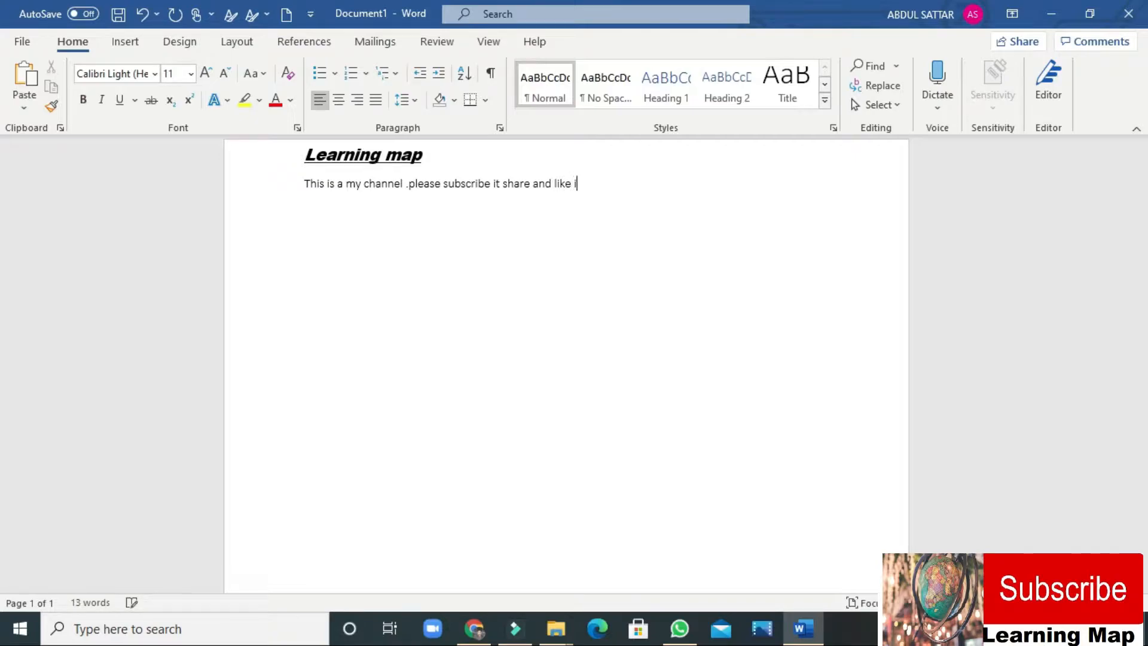
text(and like its video yyyyyyyyyyyyyyyyyyyyyyyyyyyyyyyyyyyyyyyyyyyyy)
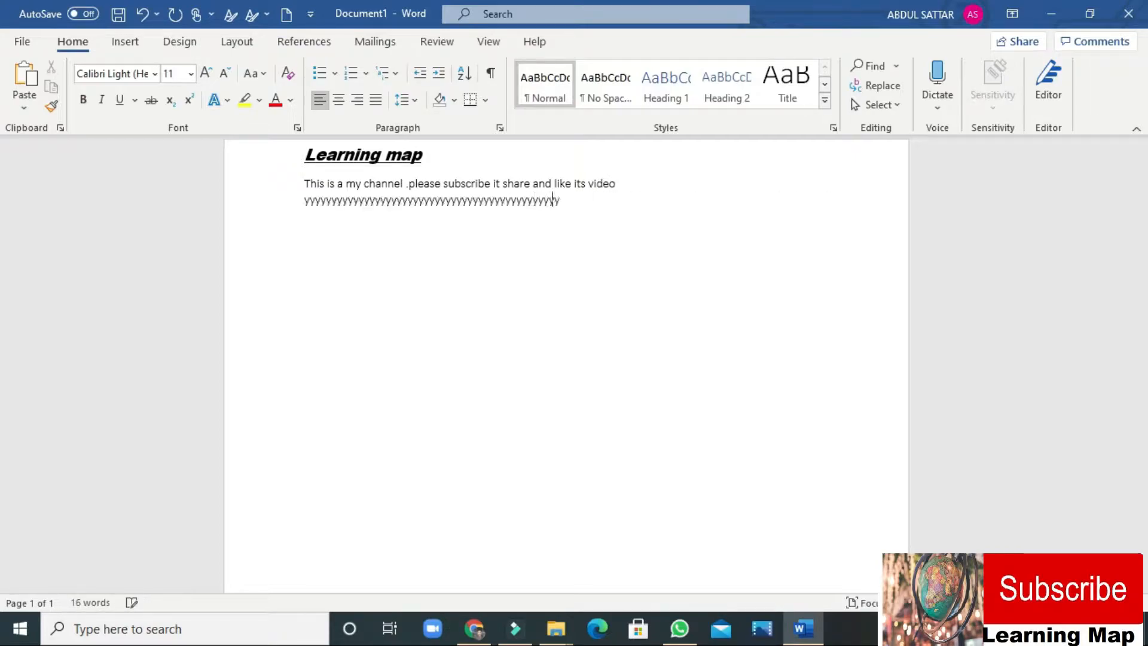
text(yyyyyyyyyyyyyyyyyyyyyyyyyyyyyyyyyyyyyyyyyyyyyyyyyyyyyyyyyyyyyyyyyyyyyyyyyyyyyyyyyyyyyyyyyyyyyyyyyyyyyyyyyyy)
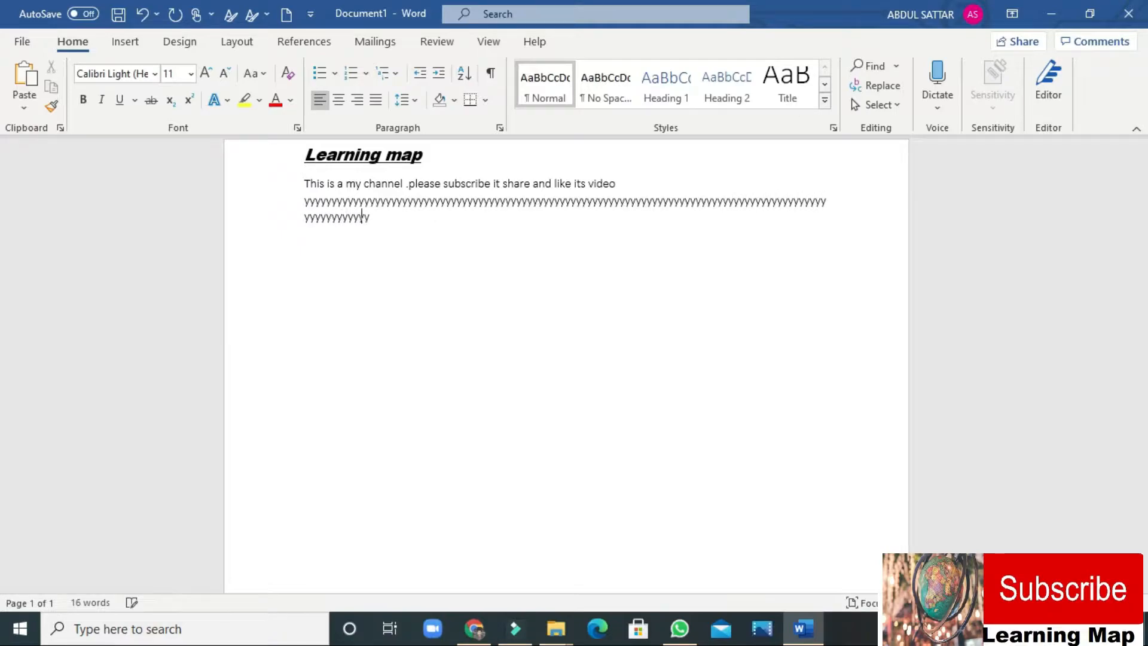
text(yyyyyyyyyyyyyyyyyyyyyyyyyyyyyyyyyyyyyyyyyyyyyyyyyyyyyyyyy)
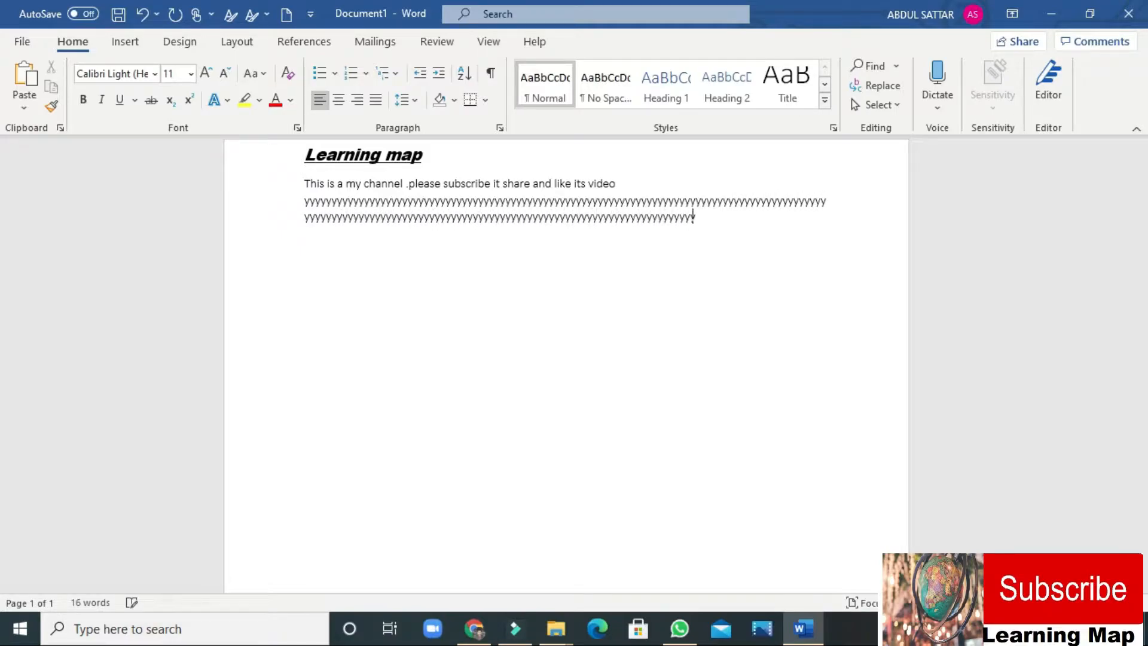
text(yyyyyyyyyyyyyyyyyyyyyyyyyyyyyyyyyyyyyyyyyyyyyyyyyyyyyyyyyyyyy)
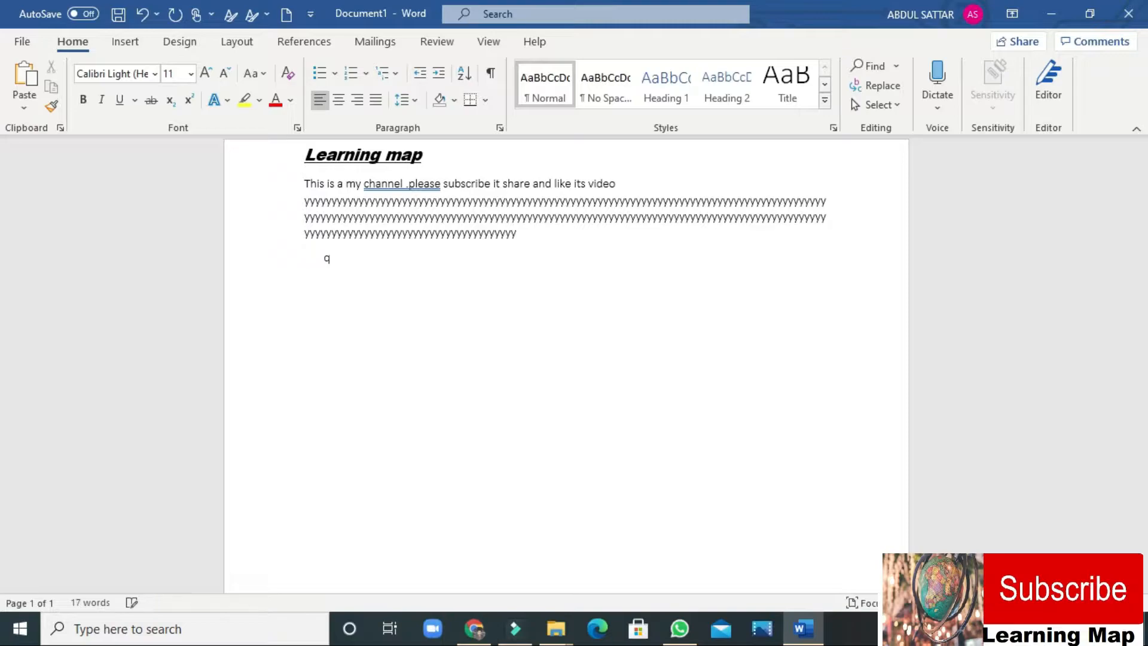
Add a separate filler paragraph of repeated letters "a" over three lines long, with several empty lines after it
text(aaaaaaaaaaaaaaaaaaaaaaaaaa)
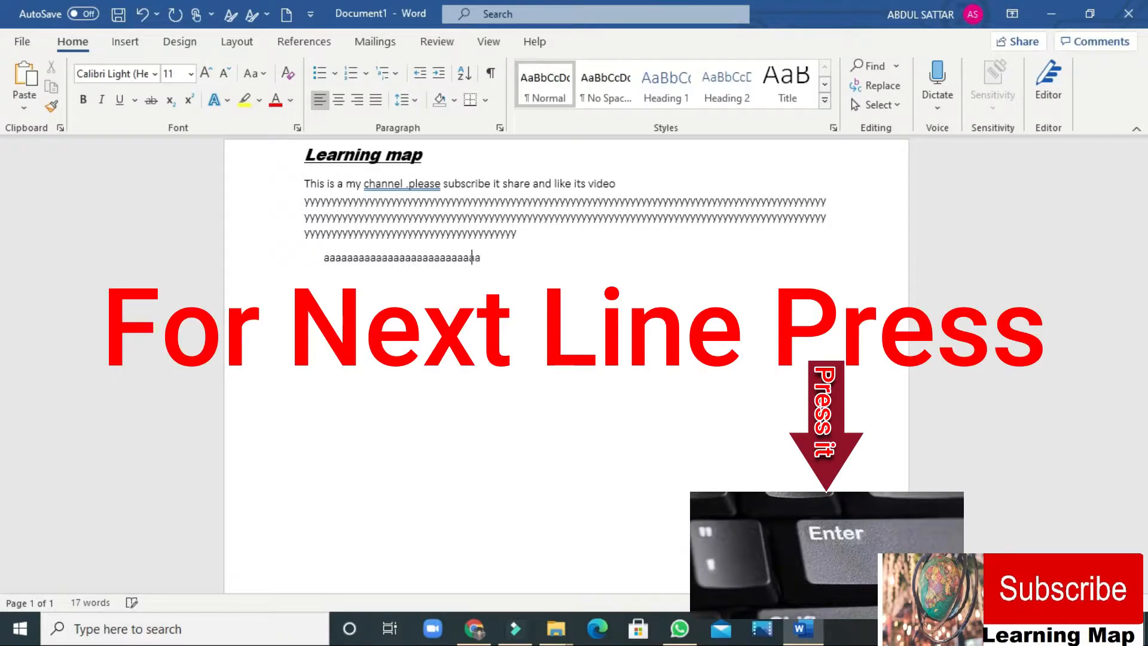
text(aaaaaaaaaaaaaaaaaaaaaaaaaaaaaaaaaaaaaaaaaaaaaaaaaaaaaaaaaaaaaaaaaaaaaaaaaaaaa)
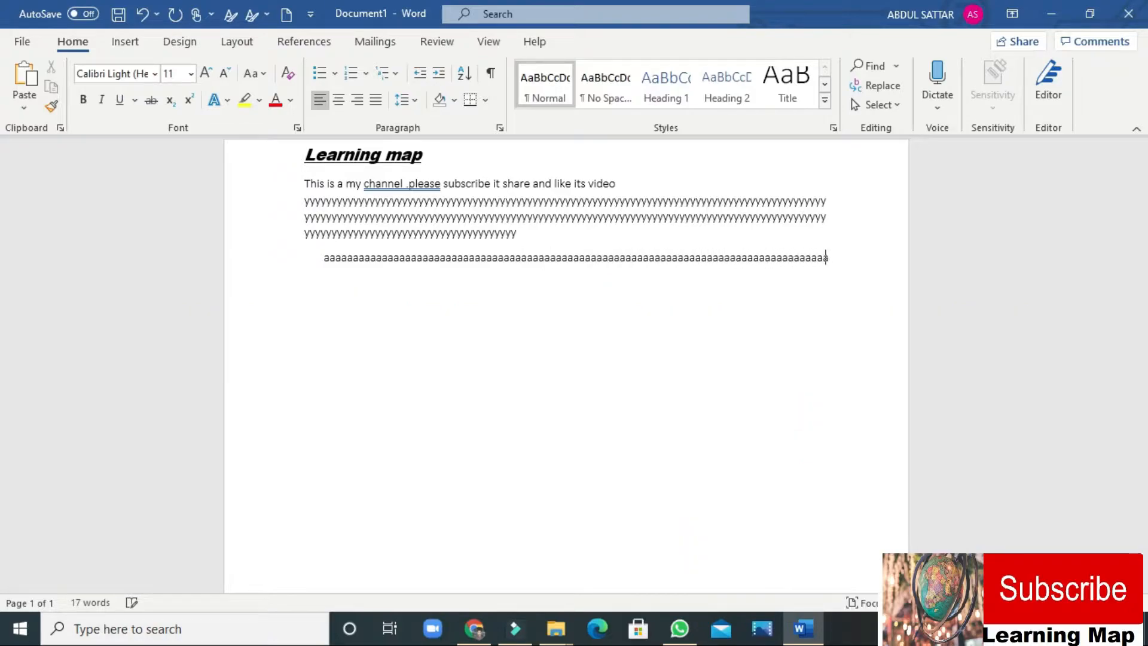
text(aaaaaaaaaaaaaaaaaaaaaaaaaaaaaaaaaaaaaaaaaaaaaaaaaaaaaaaaaaaaaaaaaaaa)
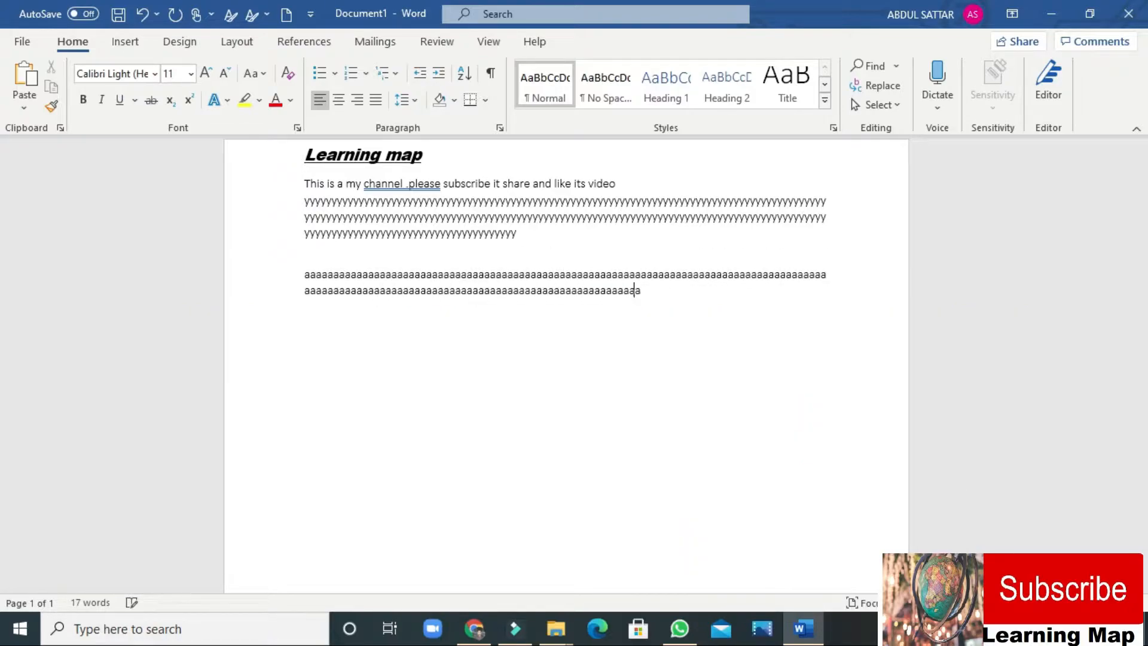
text(aaaaaaaaaaaaaaaaaaaaaaaaaaaaaaaaaaaaaaaaaaaaaaaaaaaaa)
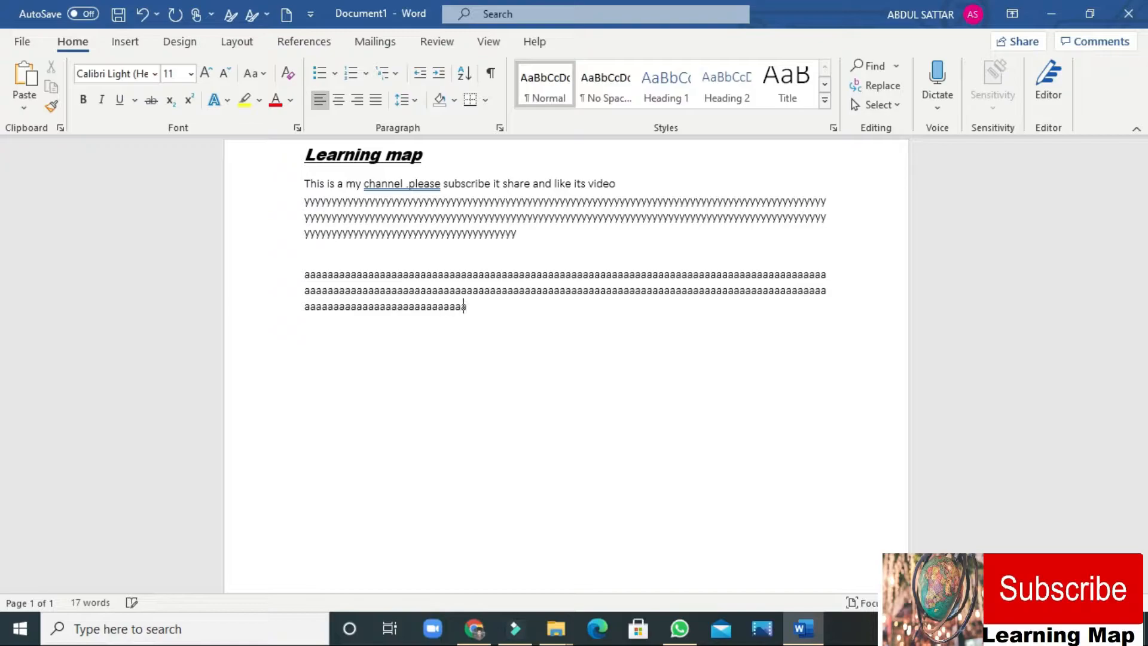
text(aaaaaaaaaaaaaaaaaaaaaaaaaaaaaaaaaaaaaaaaaaaaaaaaaaaaaaaaaaaaaaaaaaaaaaaaaaaaa)
key(Return)
key(Return)
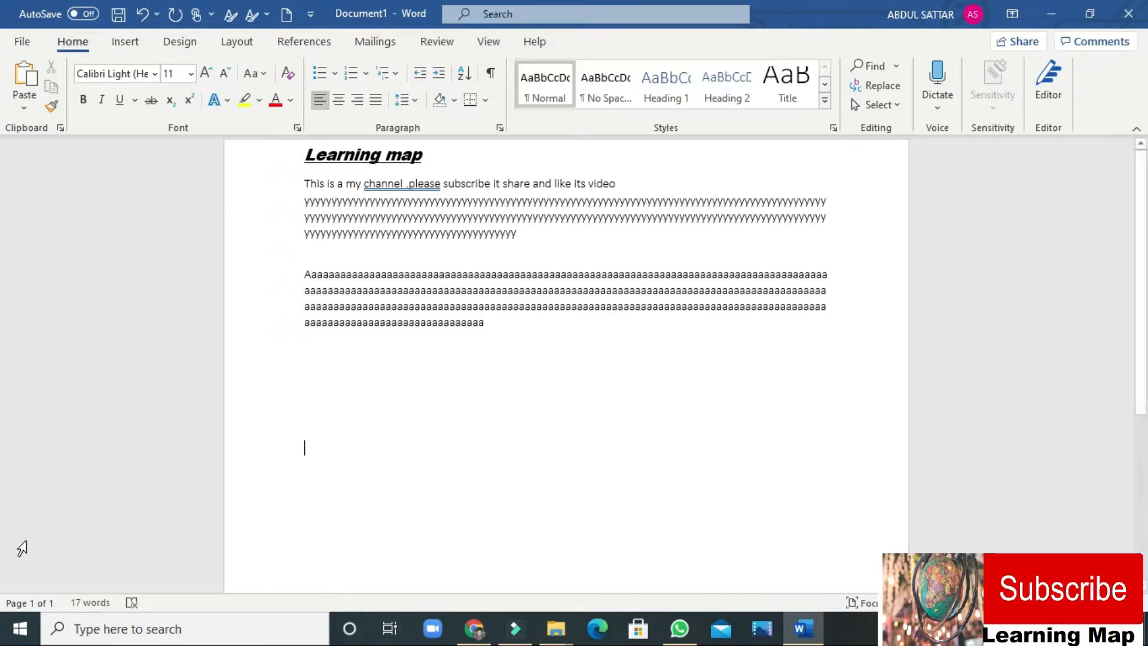
click(303, 273)
key(ctrl+a)
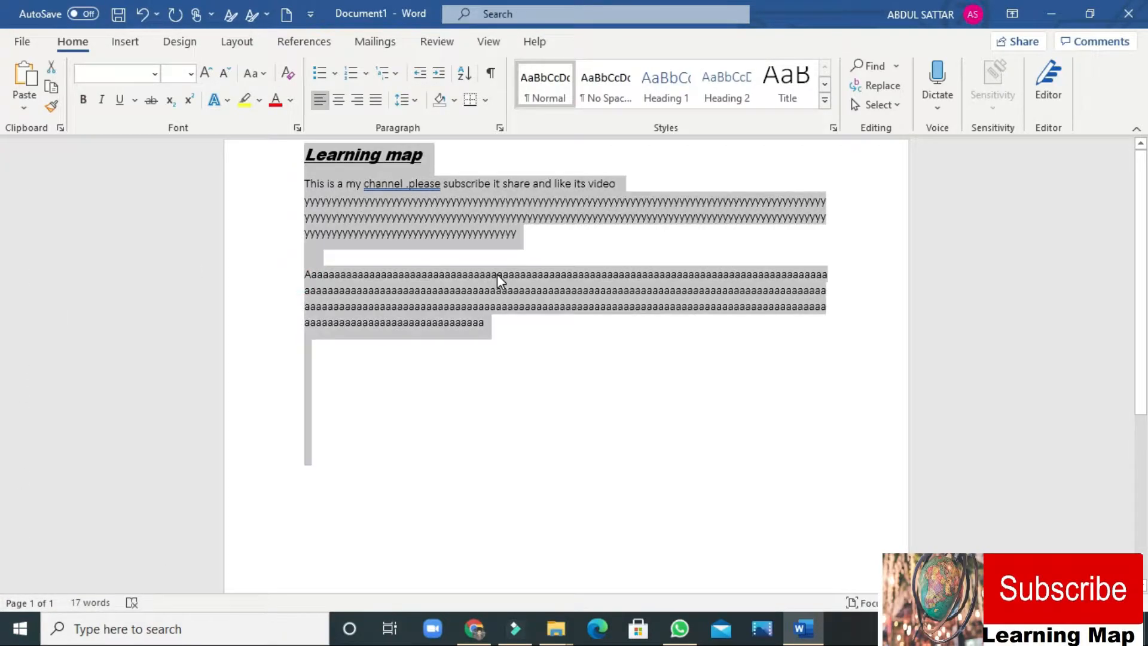
click(511, 395)
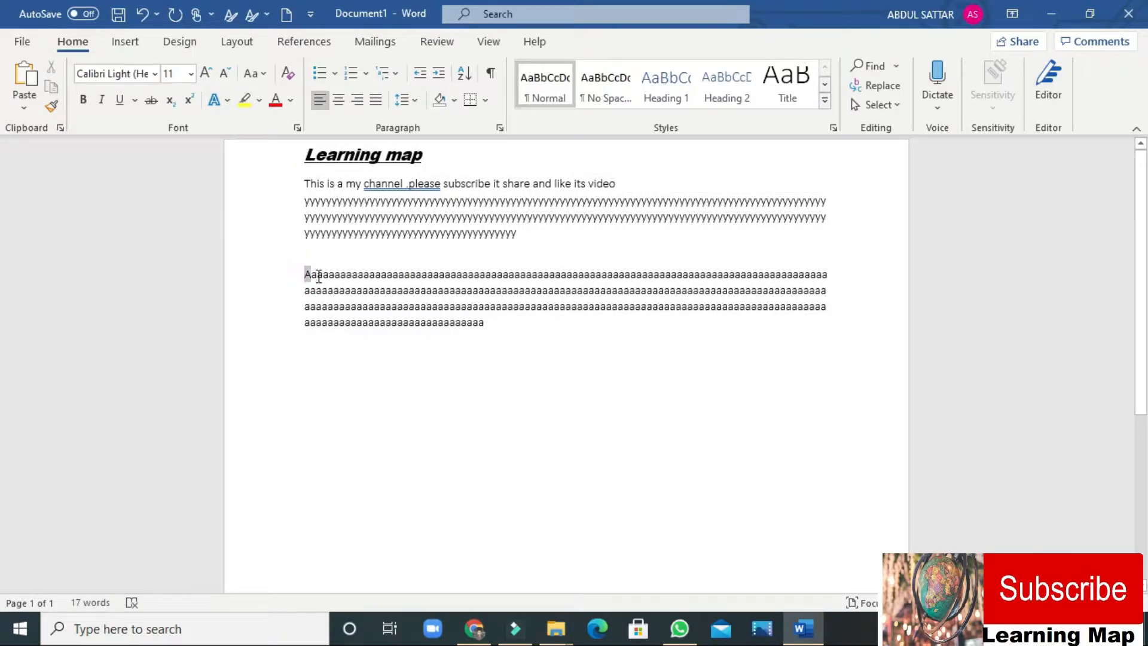
Make the filler paragraph of letters "a" bold and change its font to Agency FB
drag(298, 274, 472, 333)
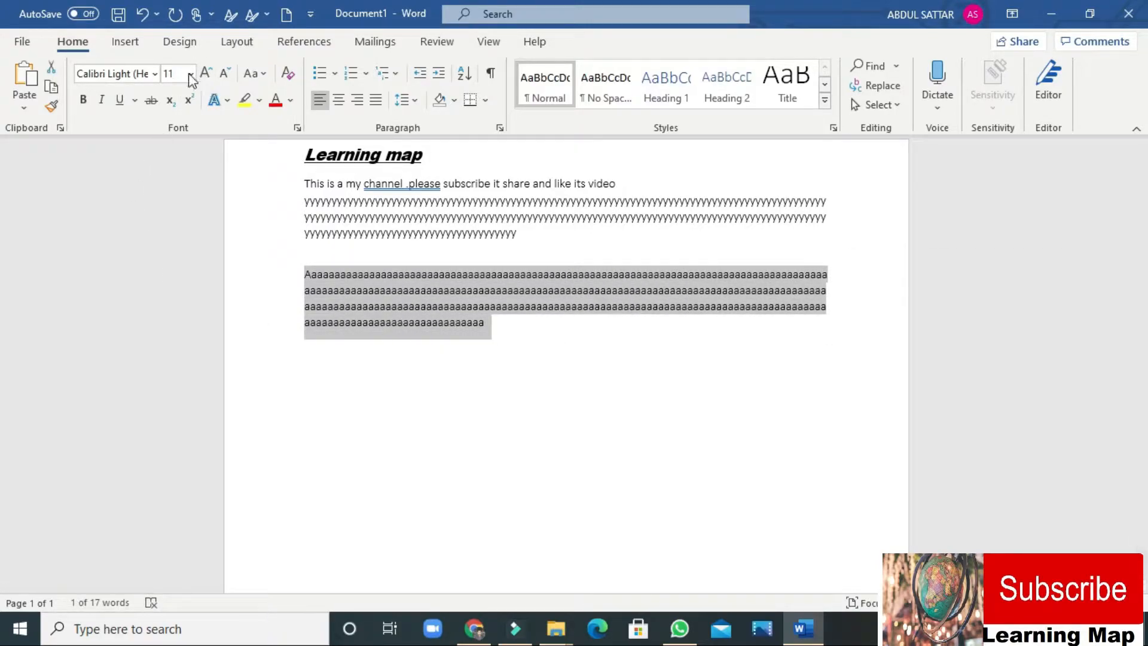
click(82, 105)
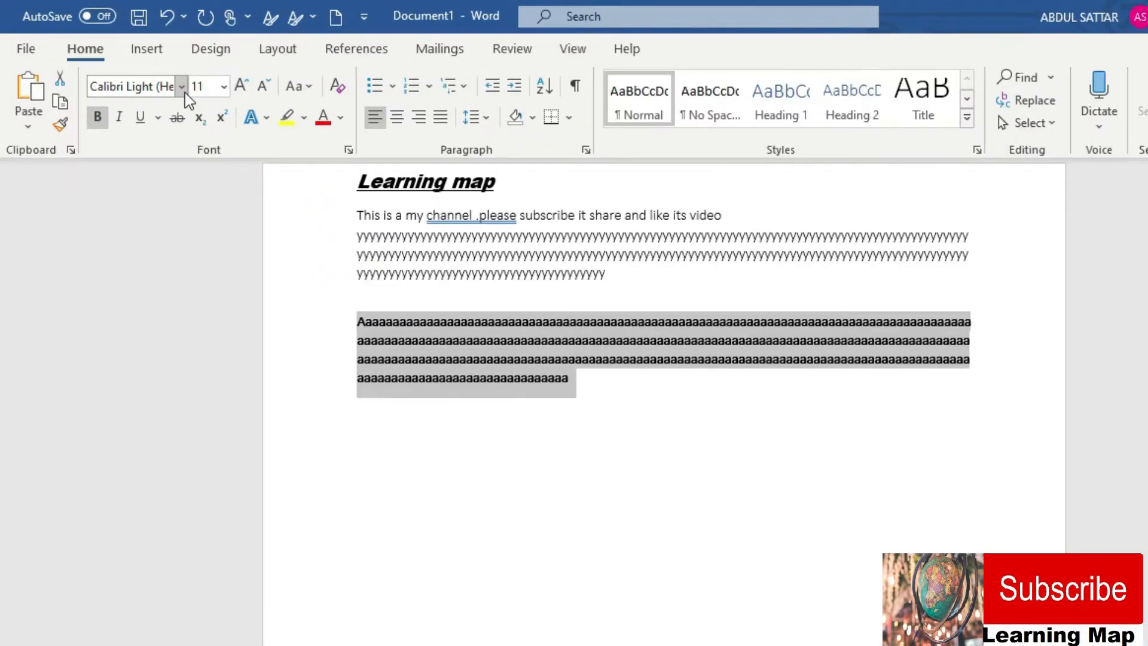
click(182, 88)
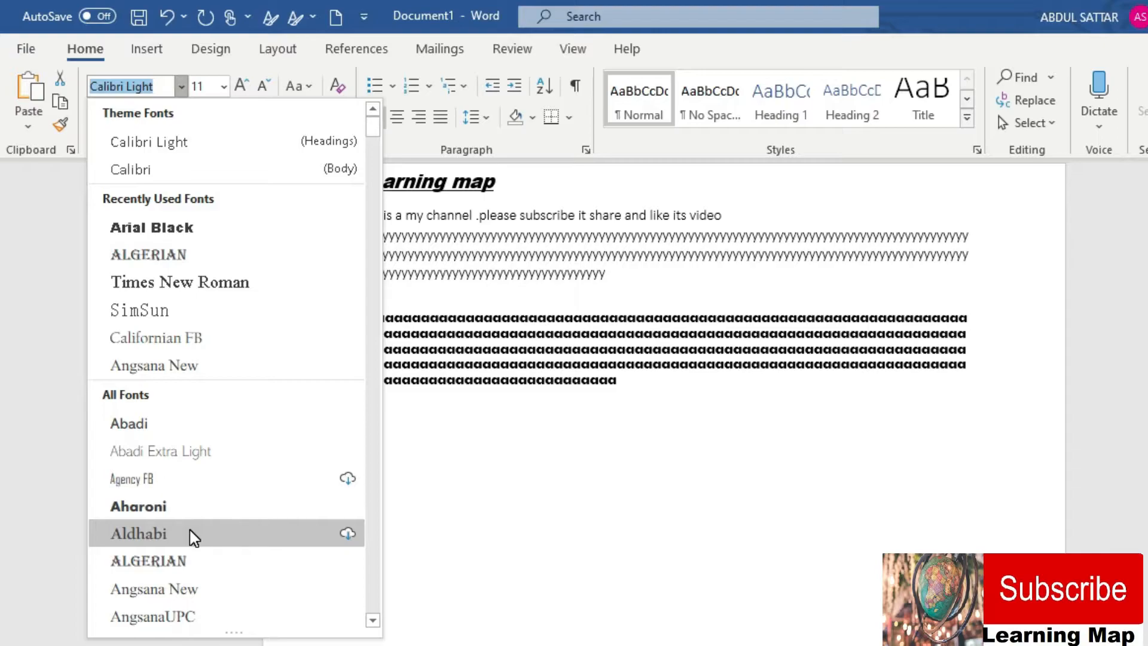
click(187, 484)
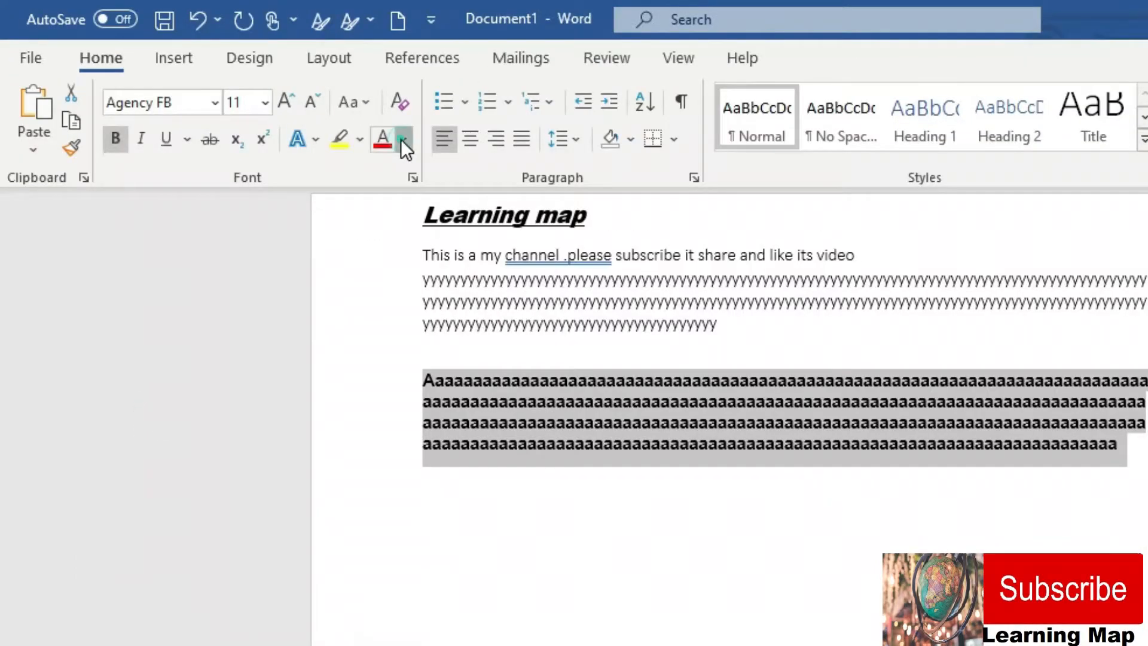
Colour the text of the filler paragraph of letters "a" standard red
click(403, 139)
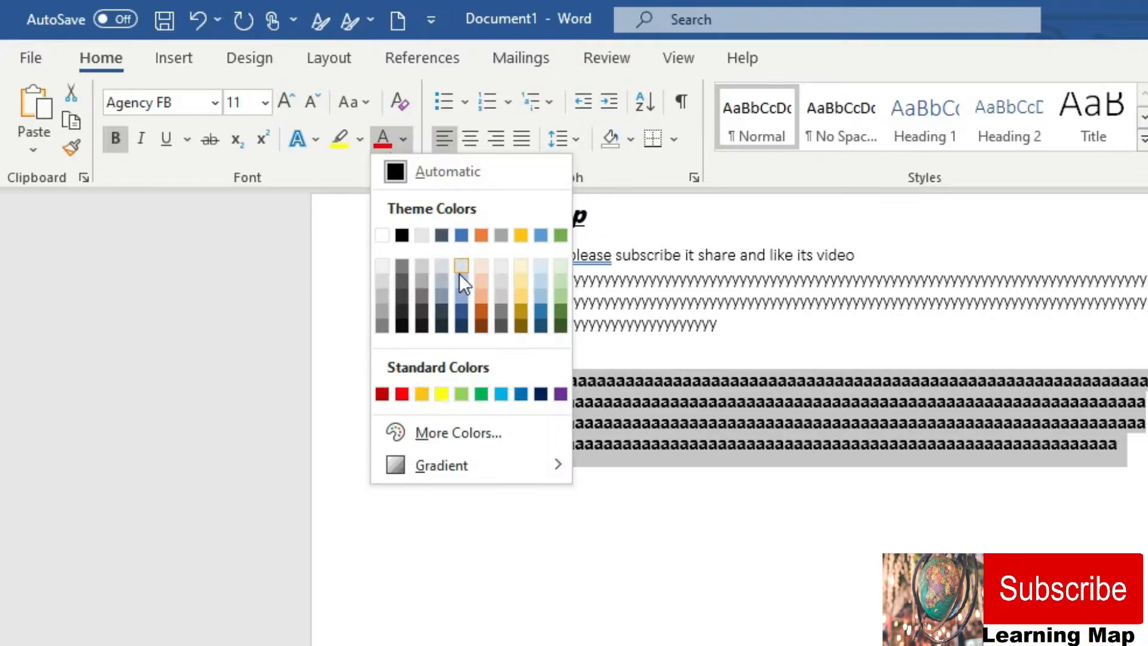
click(398, 394)
click(590, 564)
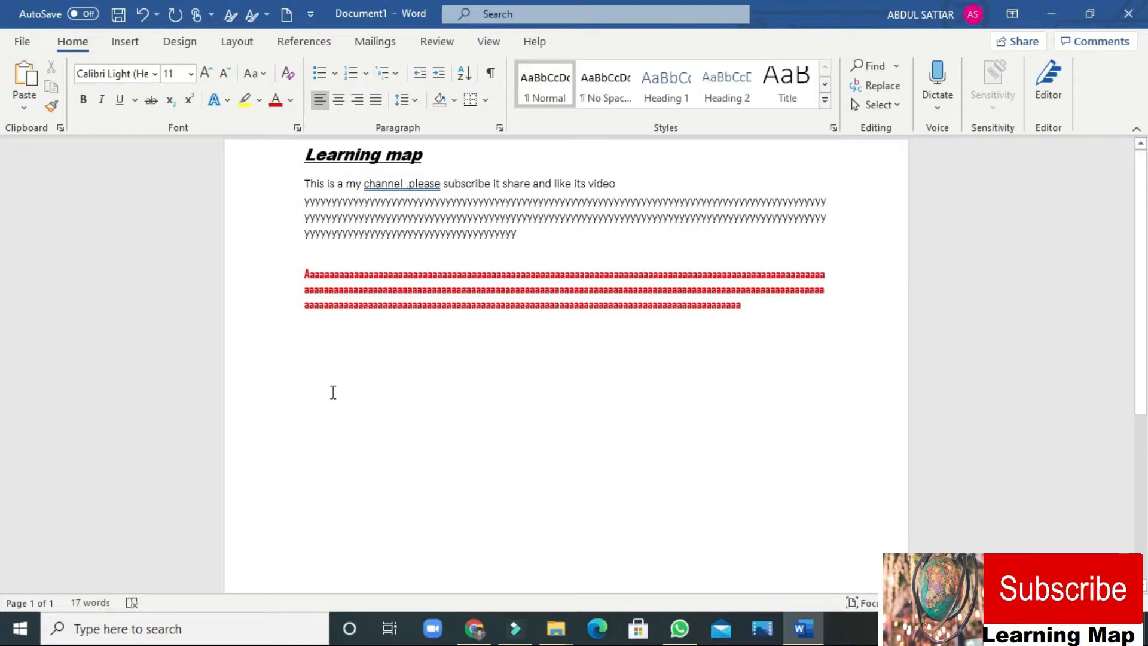
Apply justified alignment to all the text below the "Learning map" heading, and change it to centred
click(302, 183)
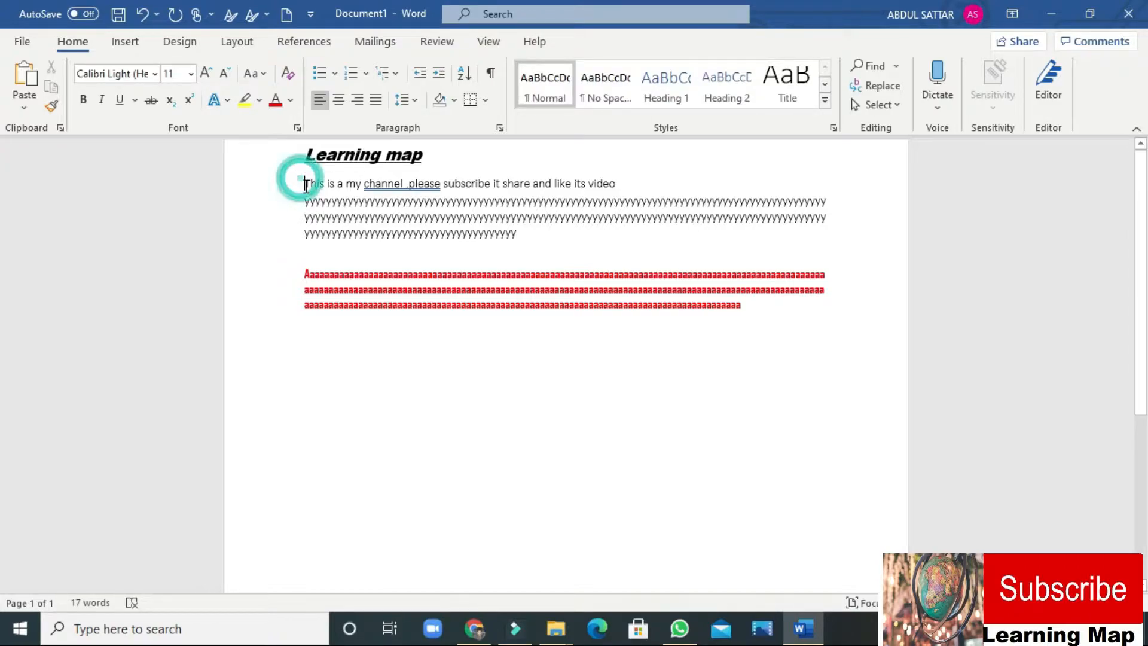
drag(306, 186, 561, 361)
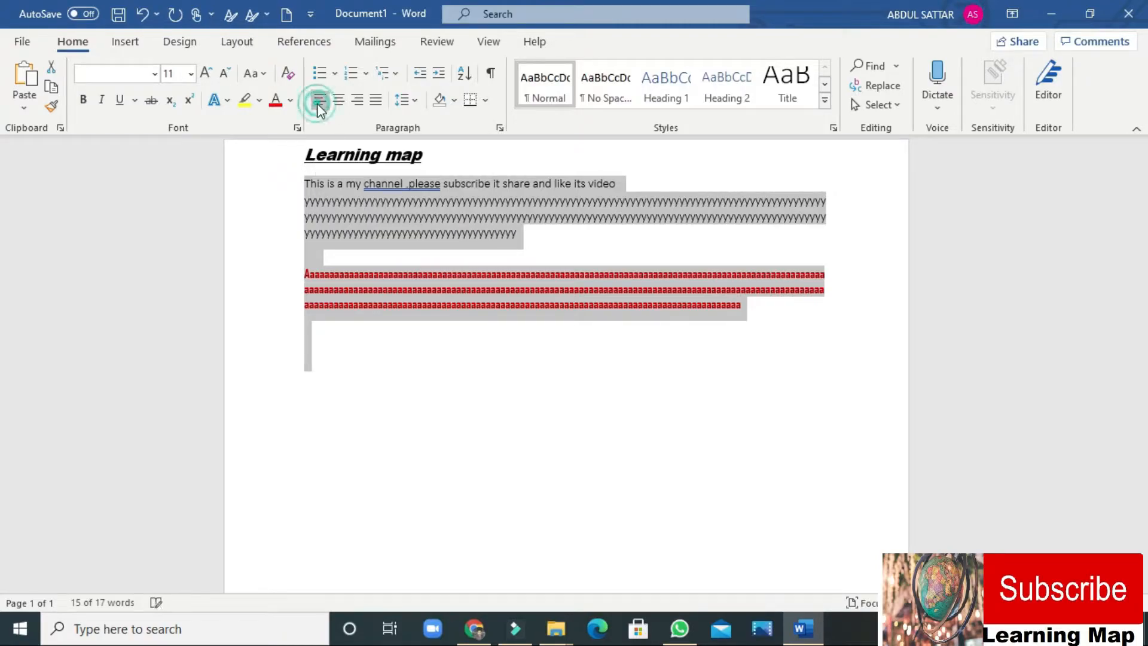
key(ctrl+j)
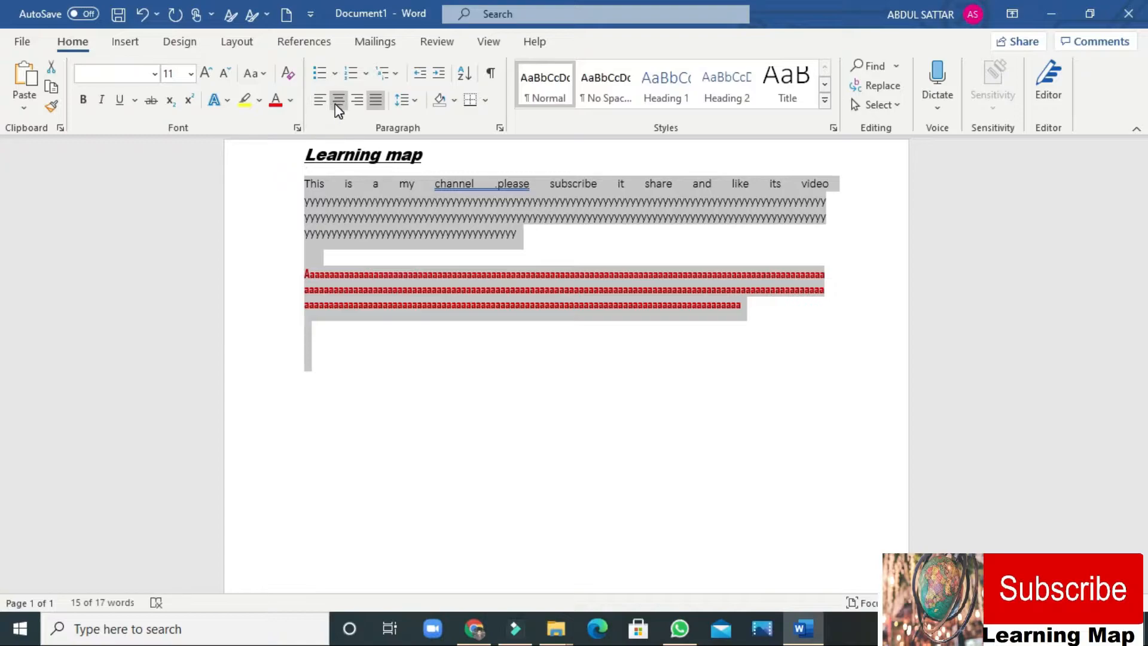
click(336, 100)
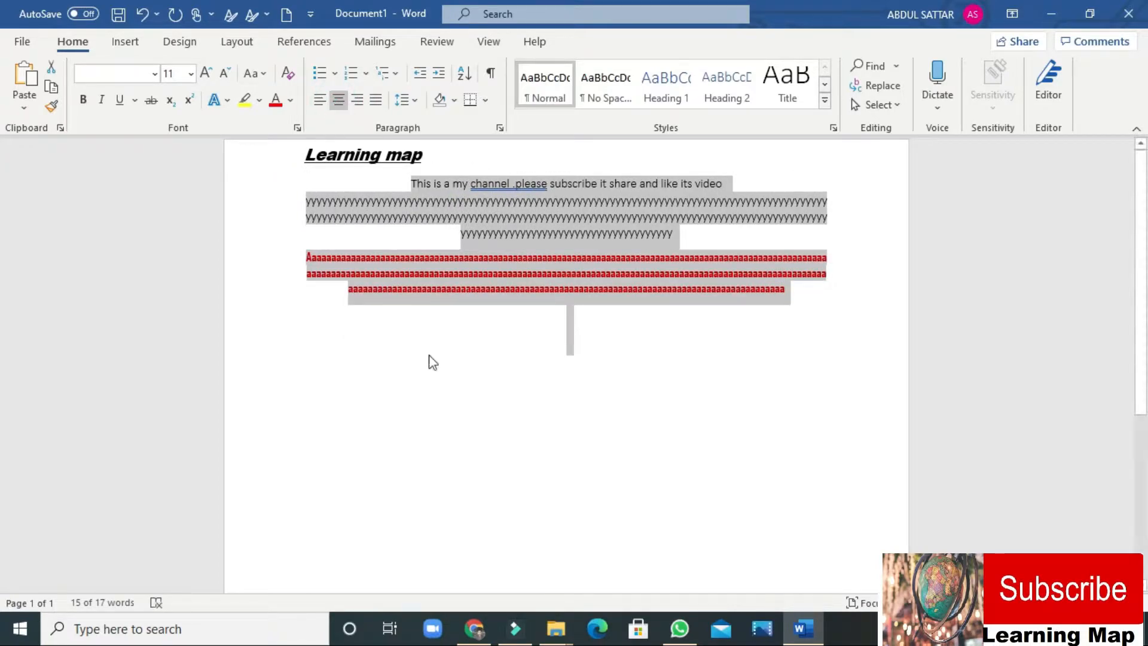
Right-align all the text below the "Learning map" heading, and change it to justified alignment
click(441, 399)
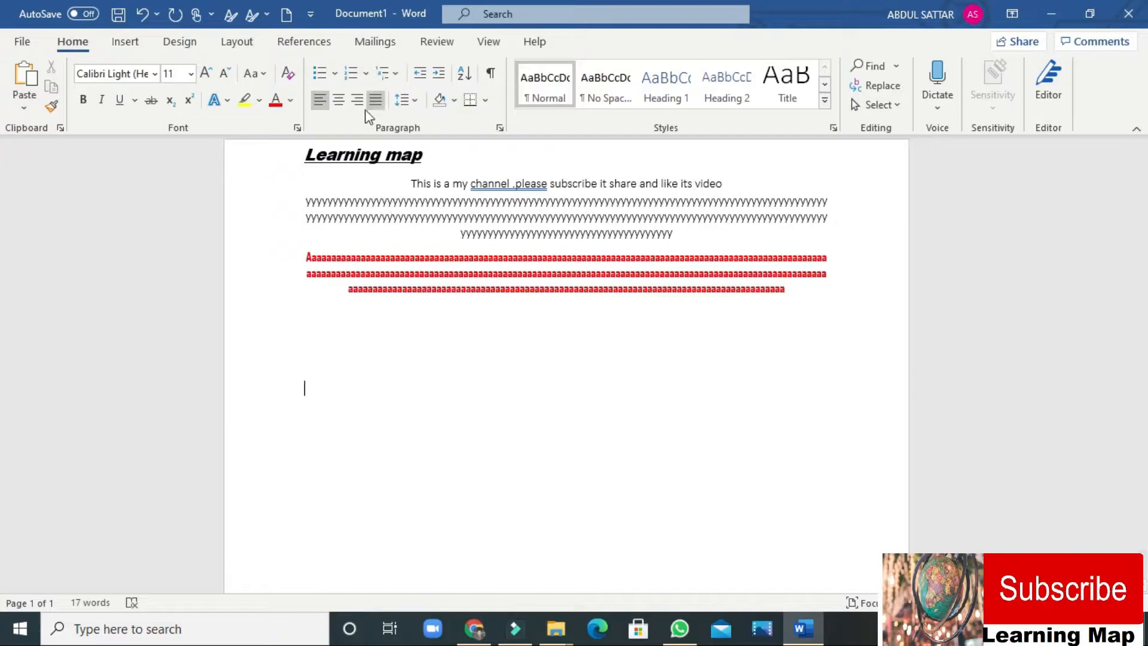
drag(292, 185, 583, 359)
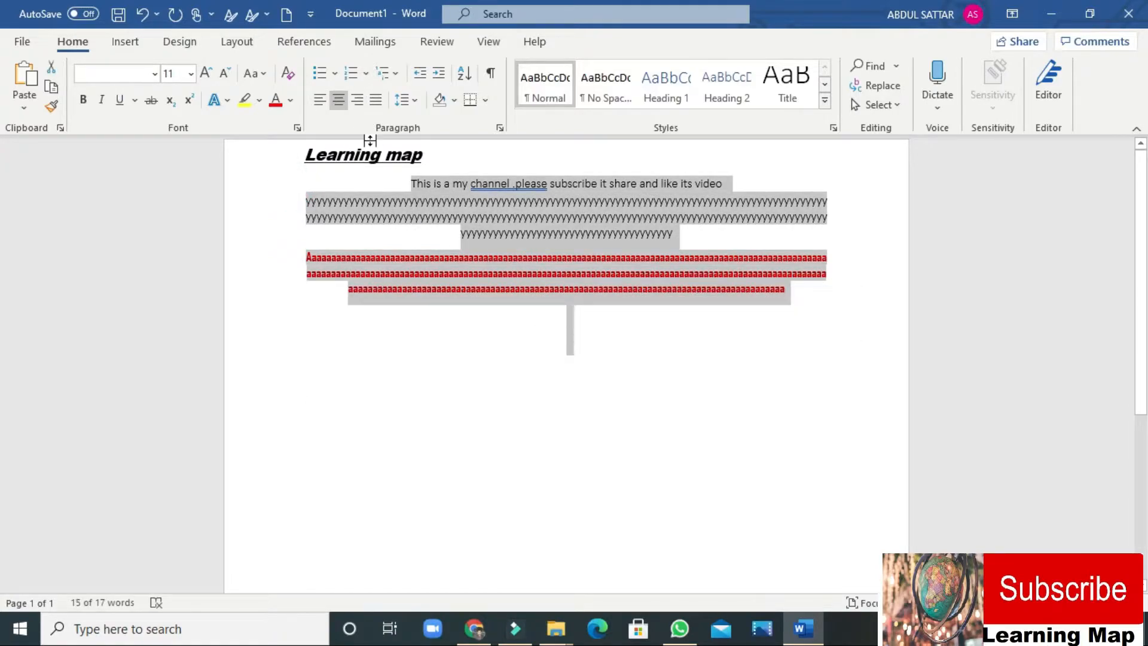
click(359, 102)
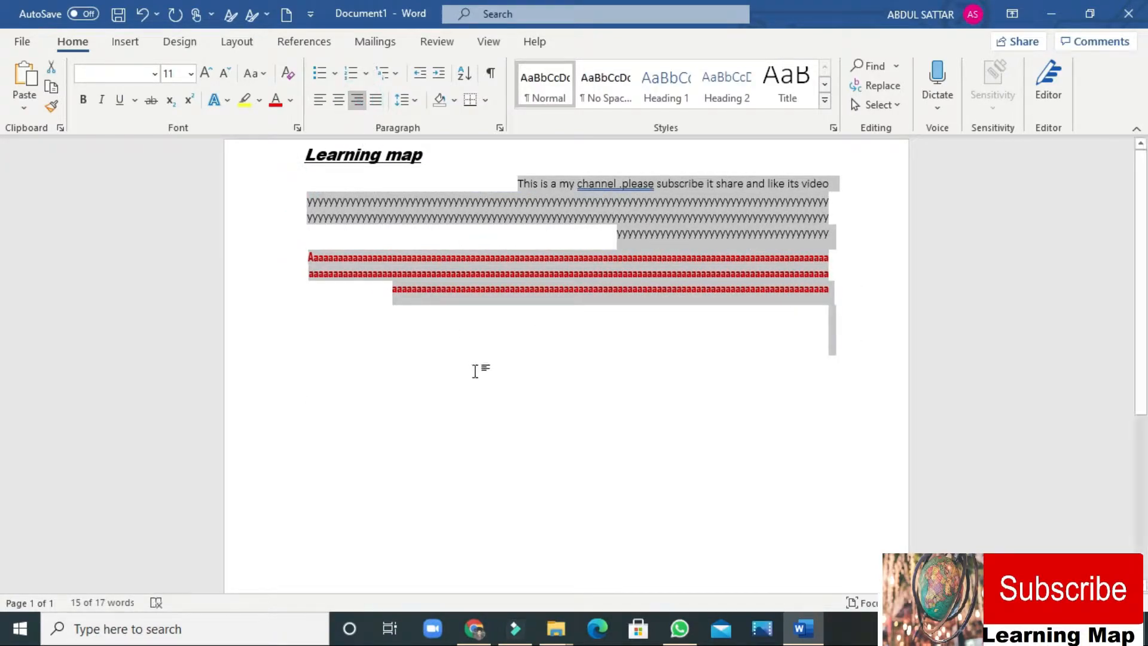
click(376, 100)
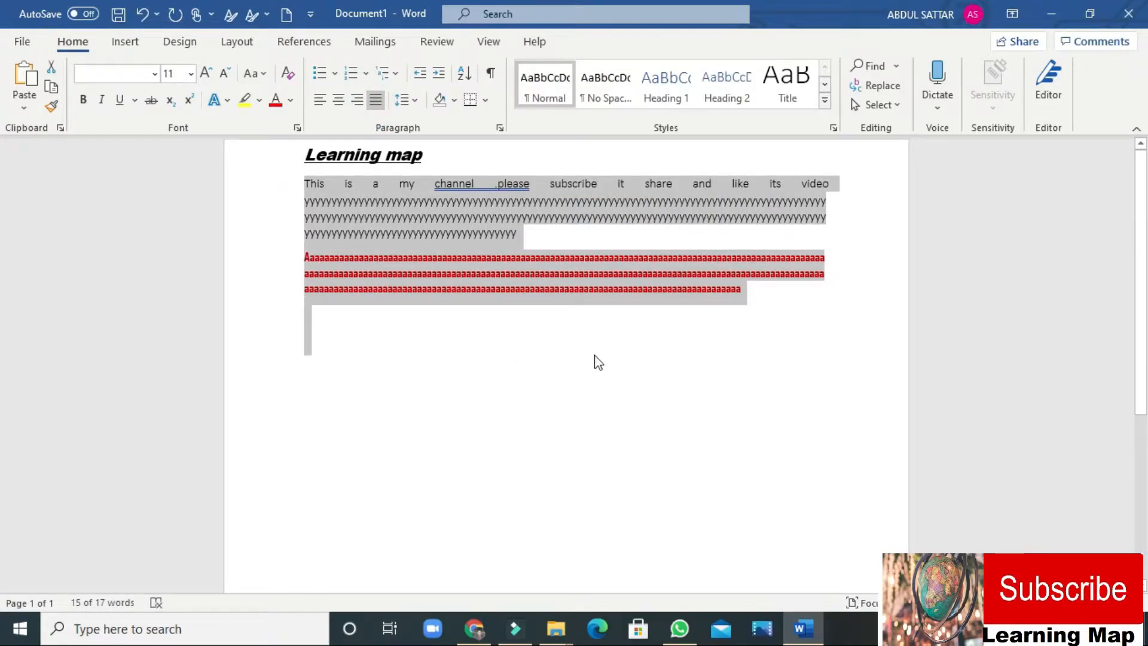
click(553, 238)
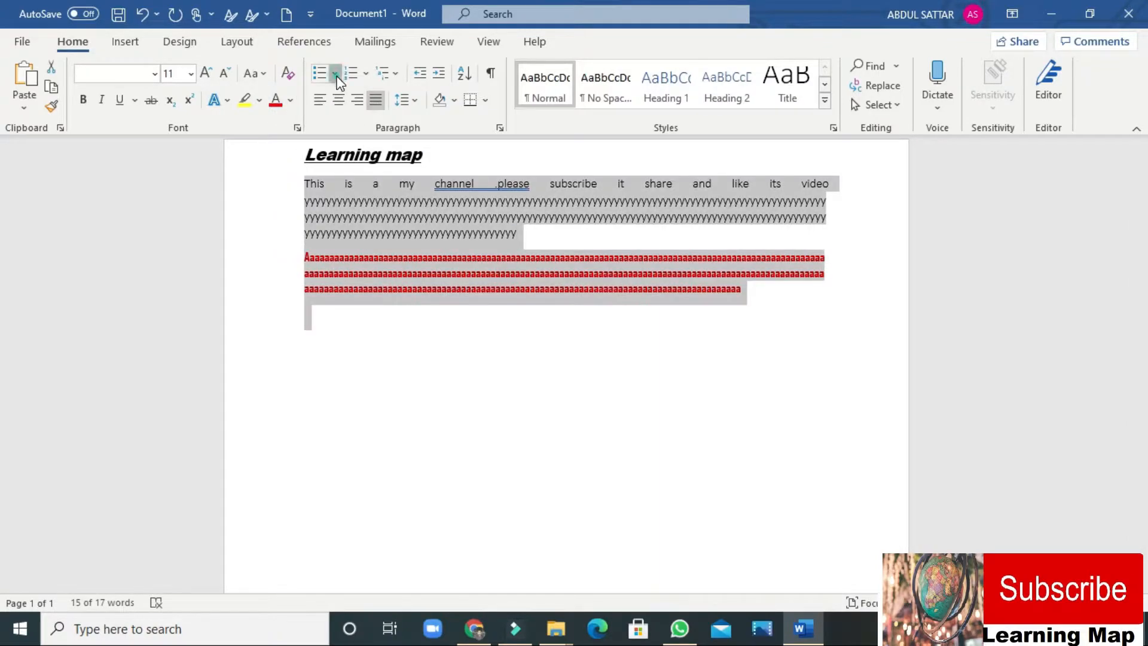
Apply four-diamond bullets to the paragraphs below the "Learning map" heading
click(335, 76)
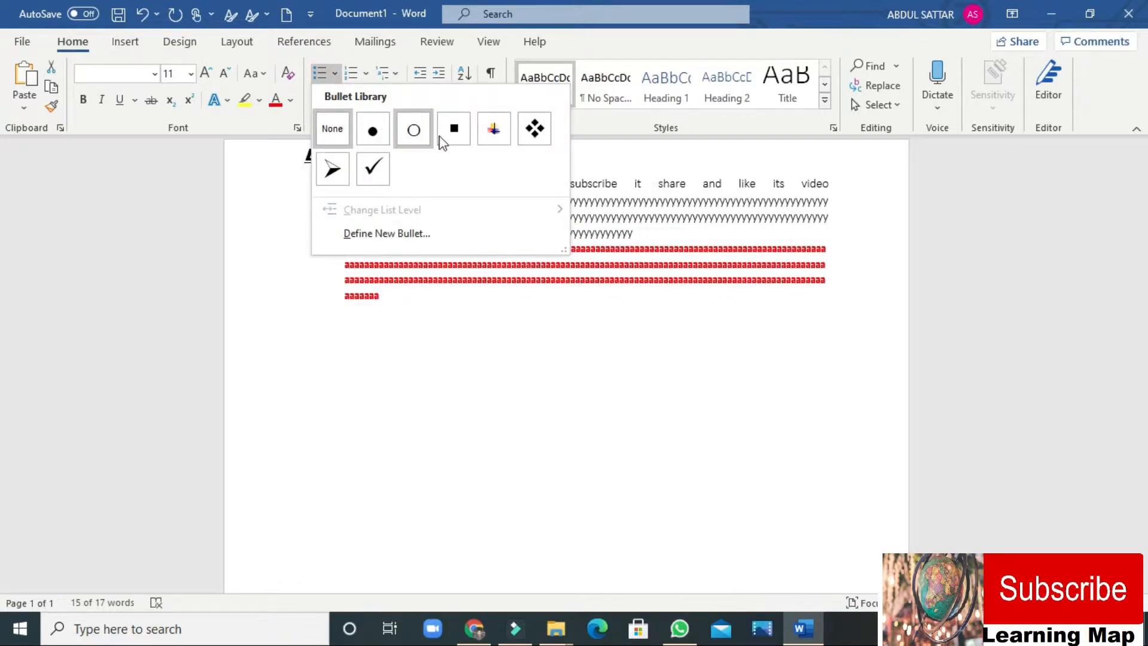
click(524, 134)
click(512, 369)
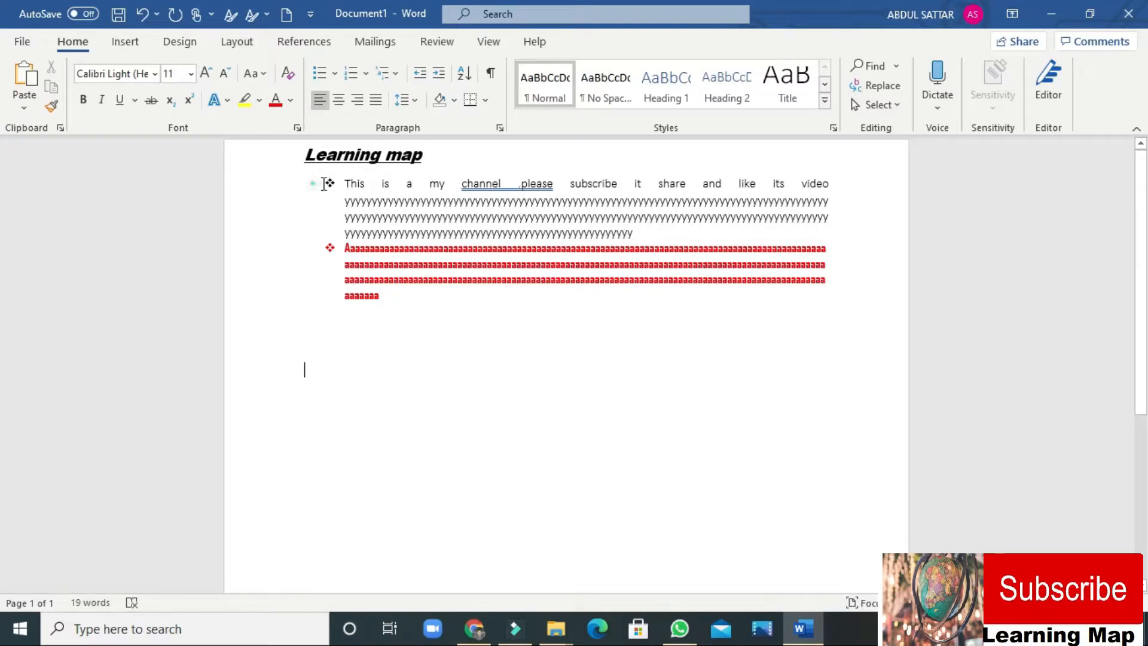
Add the filler line "gsvgsvsdvbdsvjkhgwkhgkvbxcjkdh" directly below the two bulleted paragraphs
drag(320, 186, 509, 330)
key(ctrl+j)
click(467, 331)
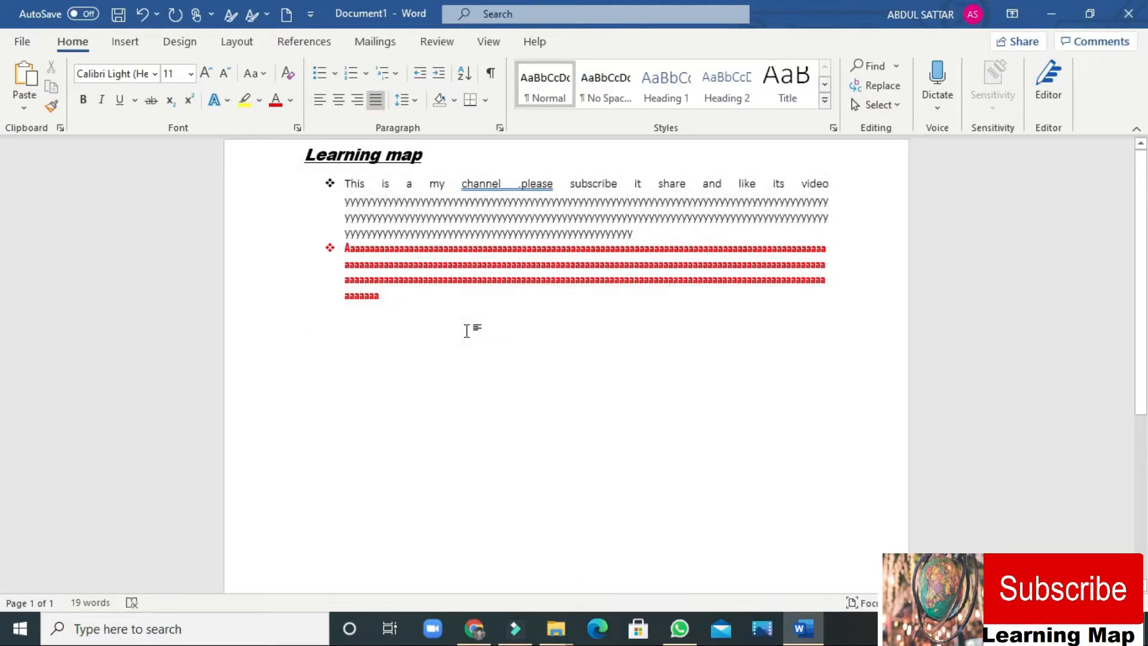
text(gsvgsvsdvbdsvjk)
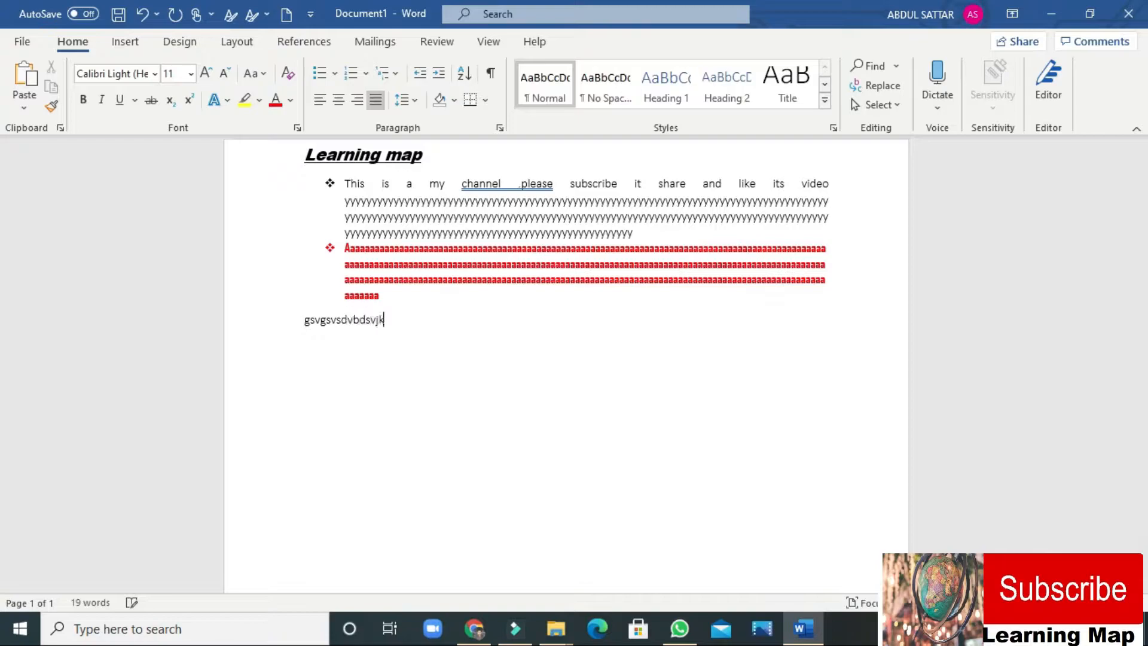
text(hgwkhgkvbxcjkdh)
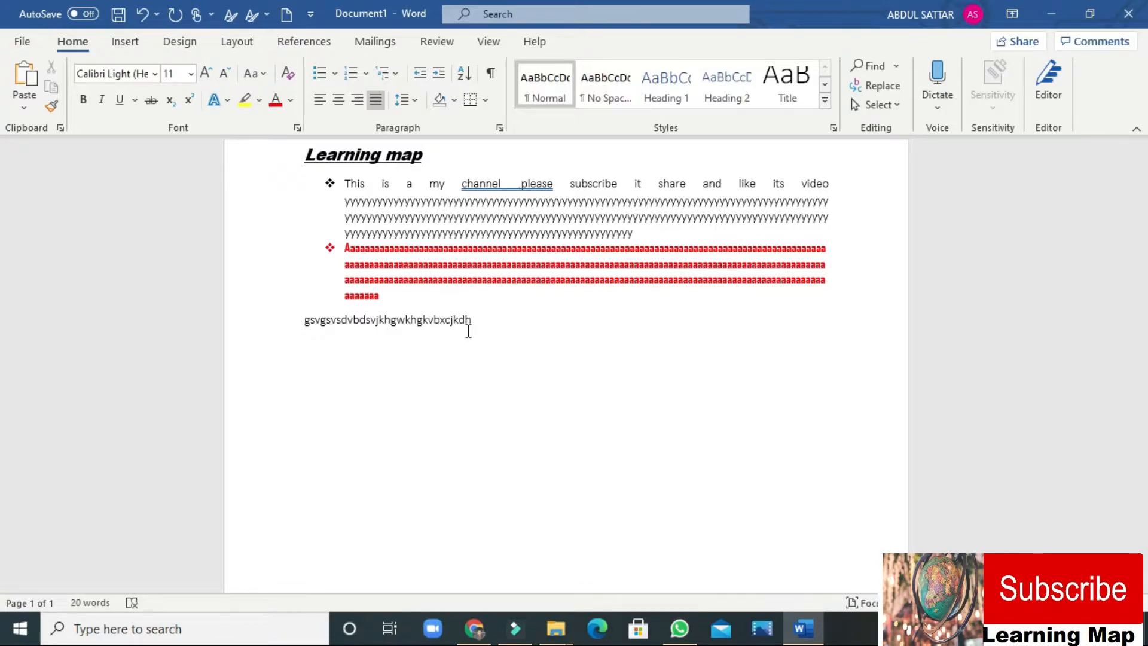
Turn the three paragraphs below the heading into a numbered list with lowercase Roman numerals (i., ii., iii.)
drag(304, 174, 427, 314)
click(298, 248)
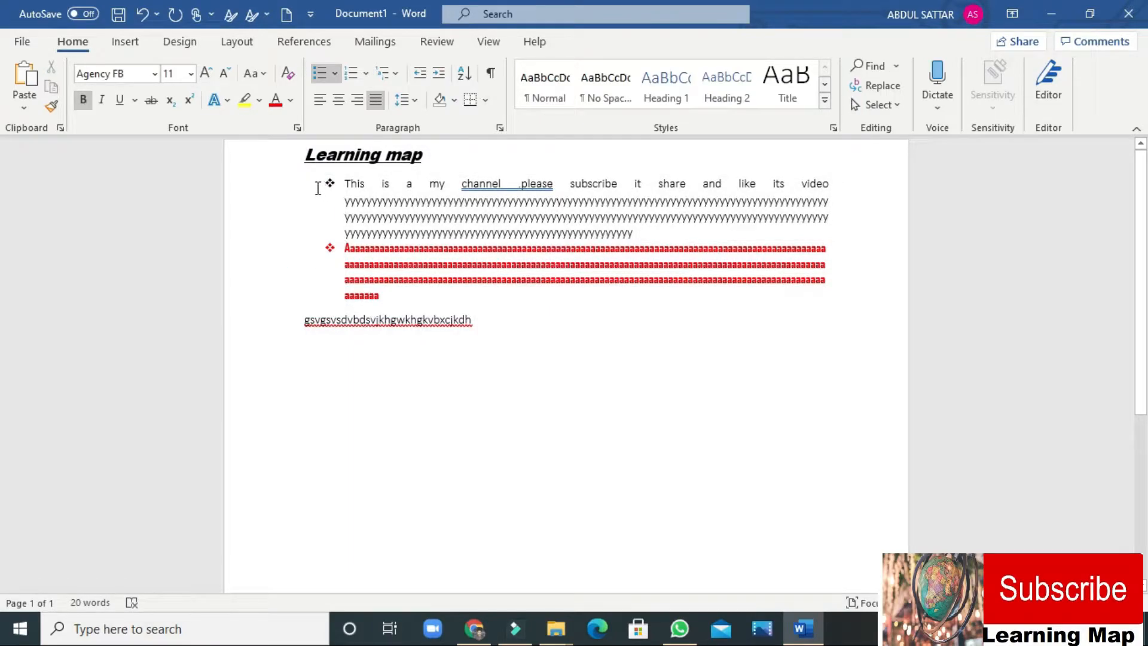
drag(318, 189, 469, 375)
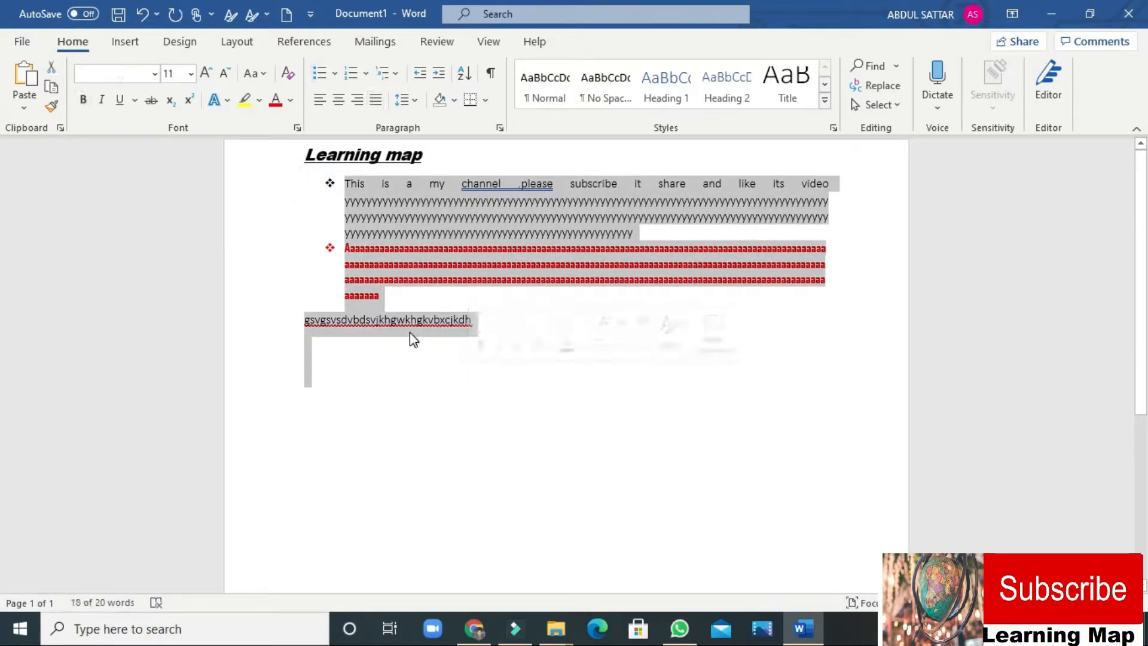
click(360, 73)
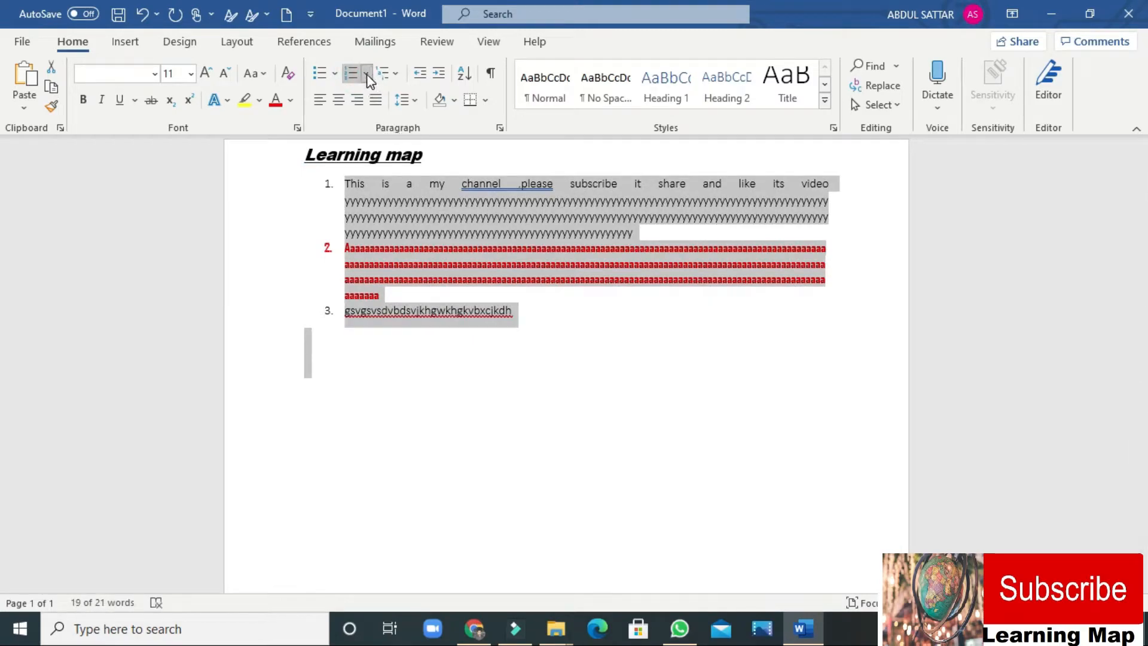
click(366, 75)
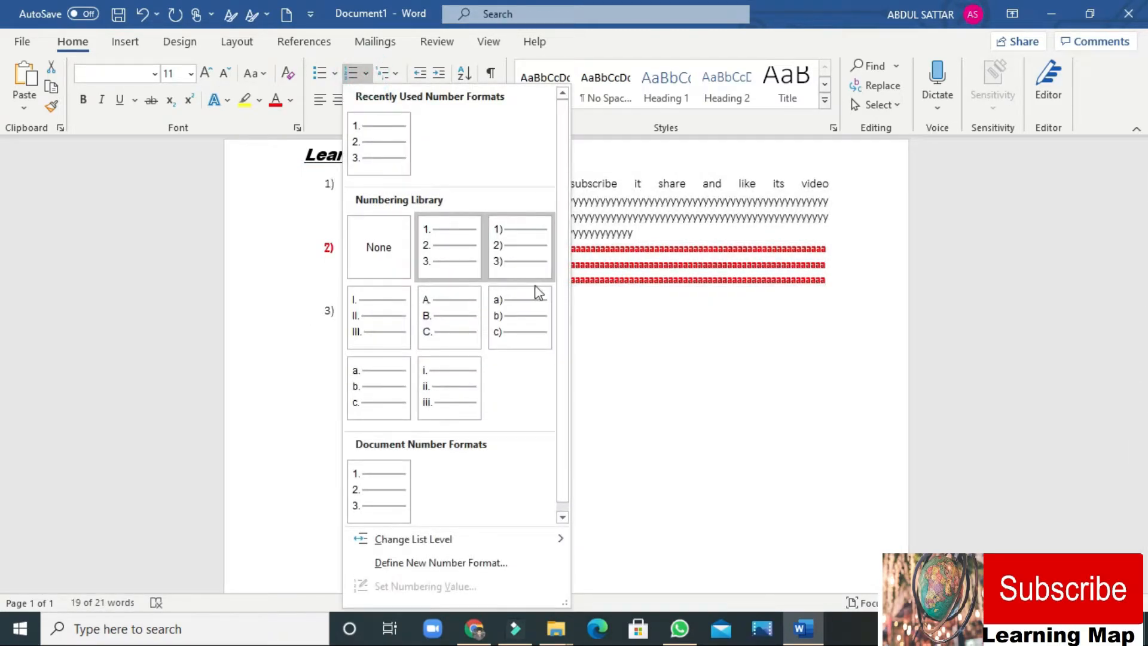
click(445, 386)
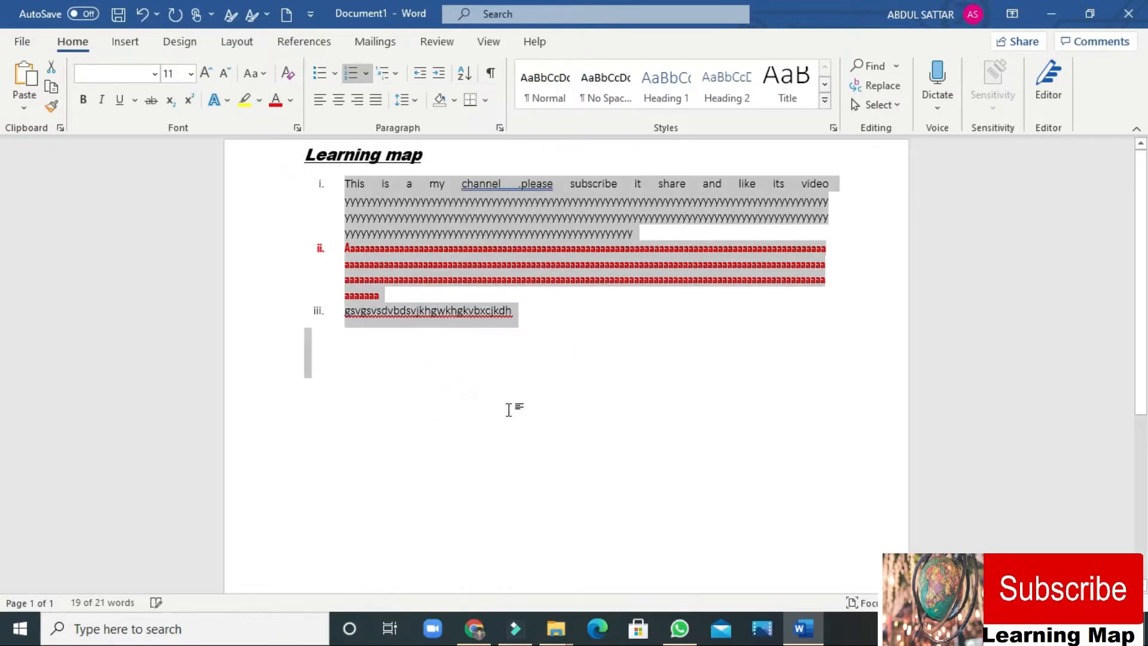
click(571, 434)
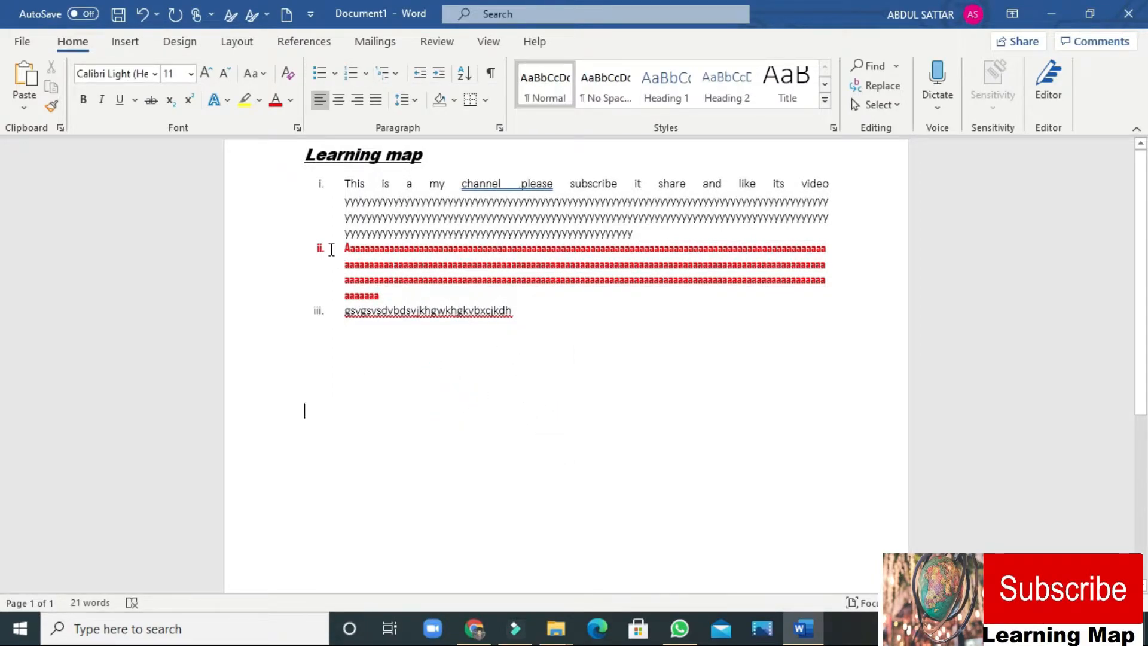
Apply the multilevel list style with four-diamond, arrowhead and square bullets to the three list paragraphs
drag(302, 199, 466, 330)
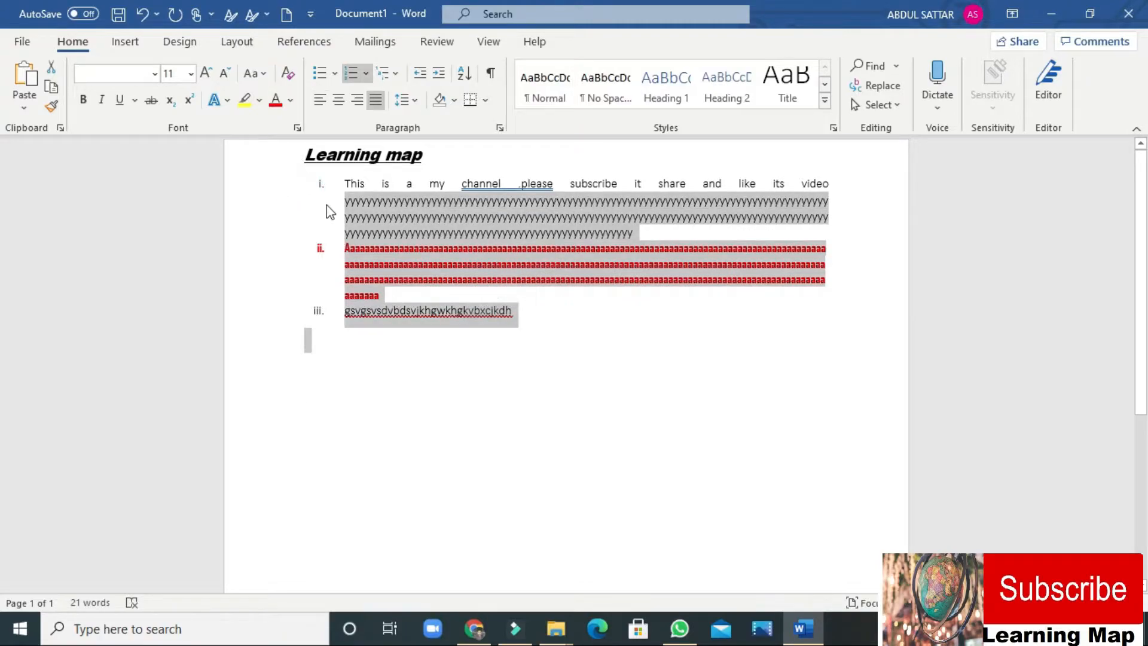
drag(311, 178, 513, 359)
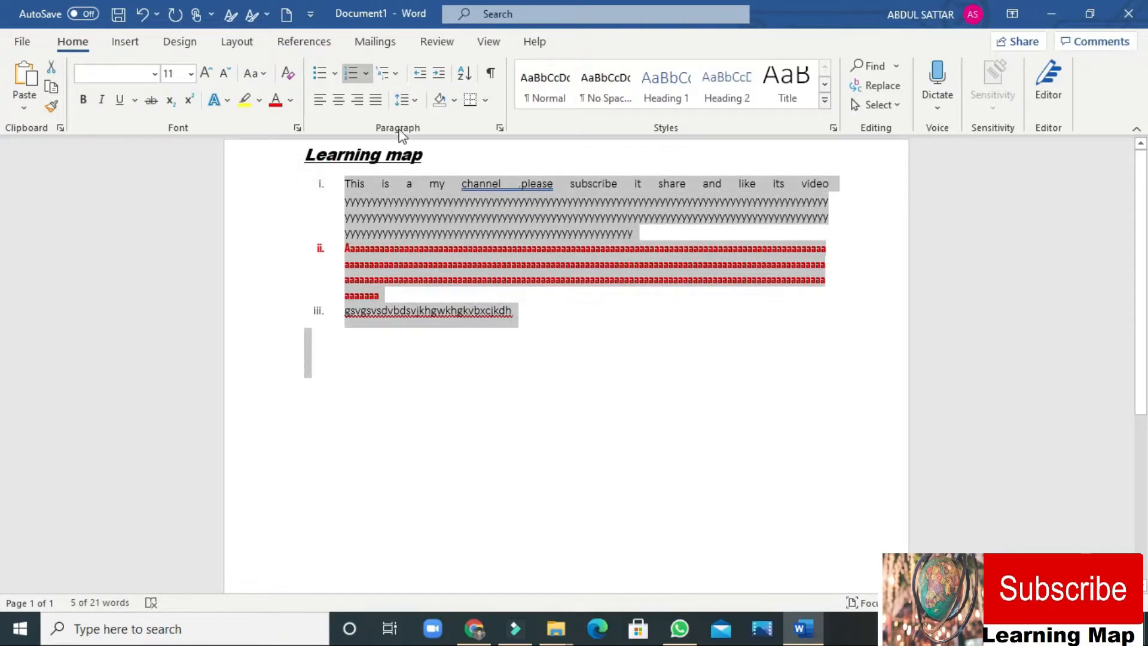
click(395, 74)
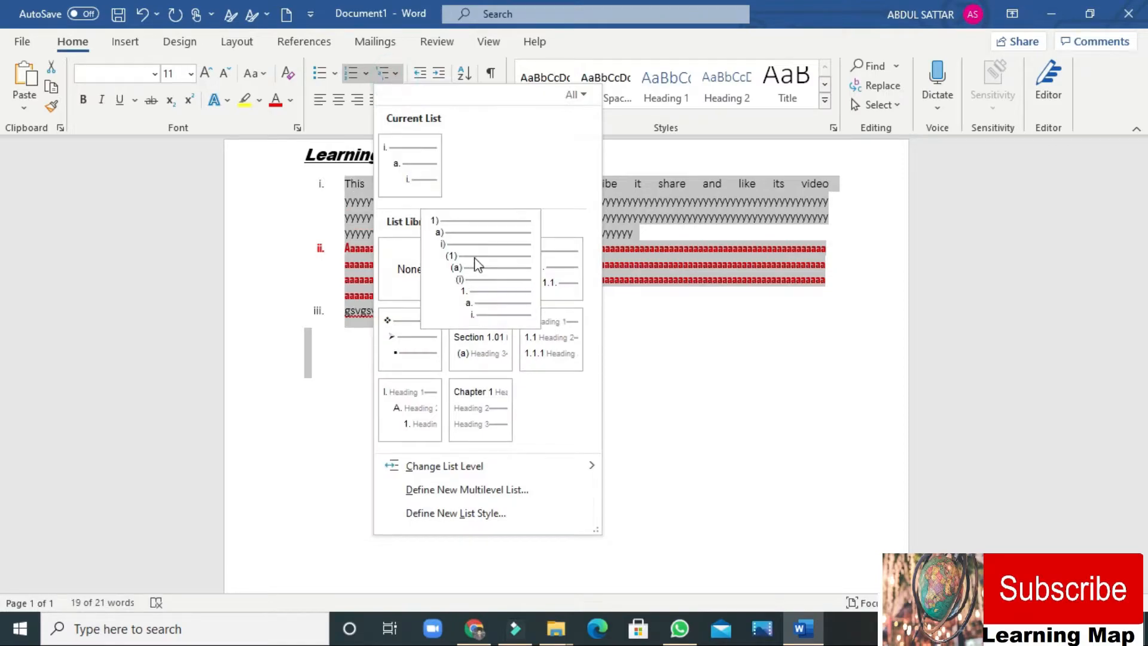
click(405, 347)
click(556, 390)
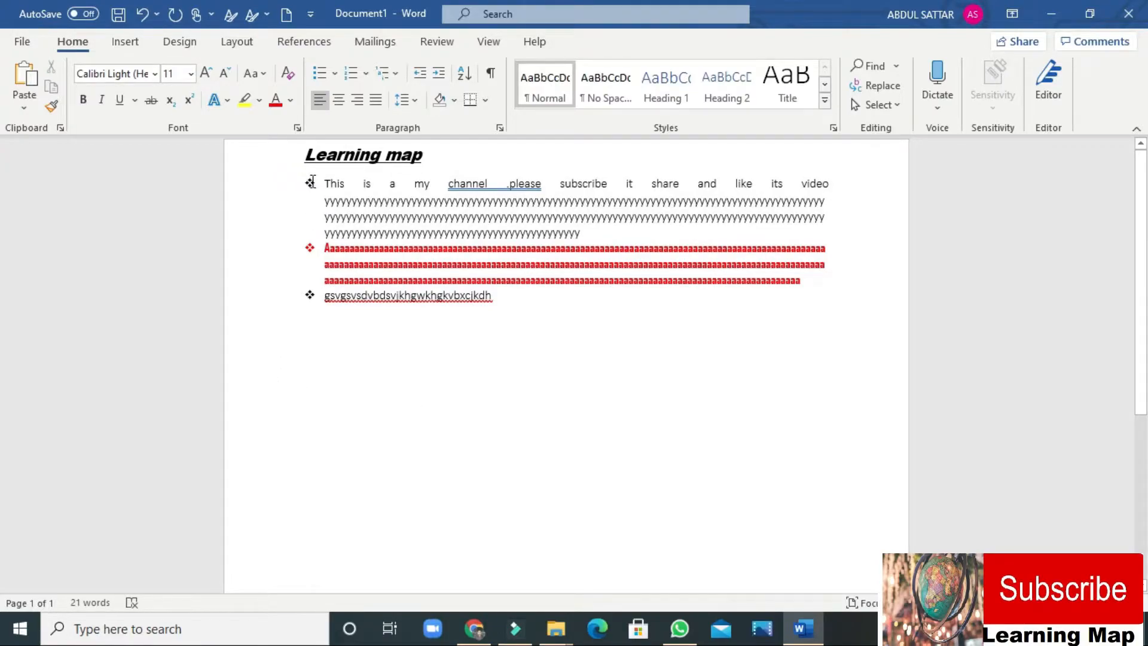
Insert a right-pointing arrow on an empty line below the list by entering the characters "-->"
text(--)
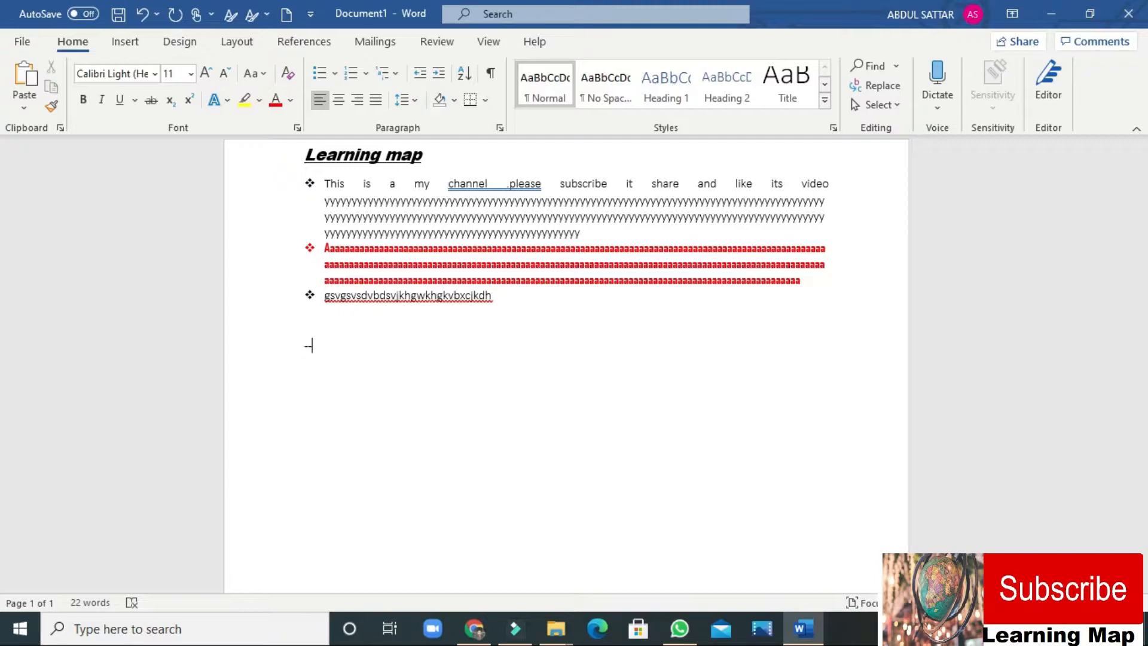
text(.)
key(BackSpace)
text(>)
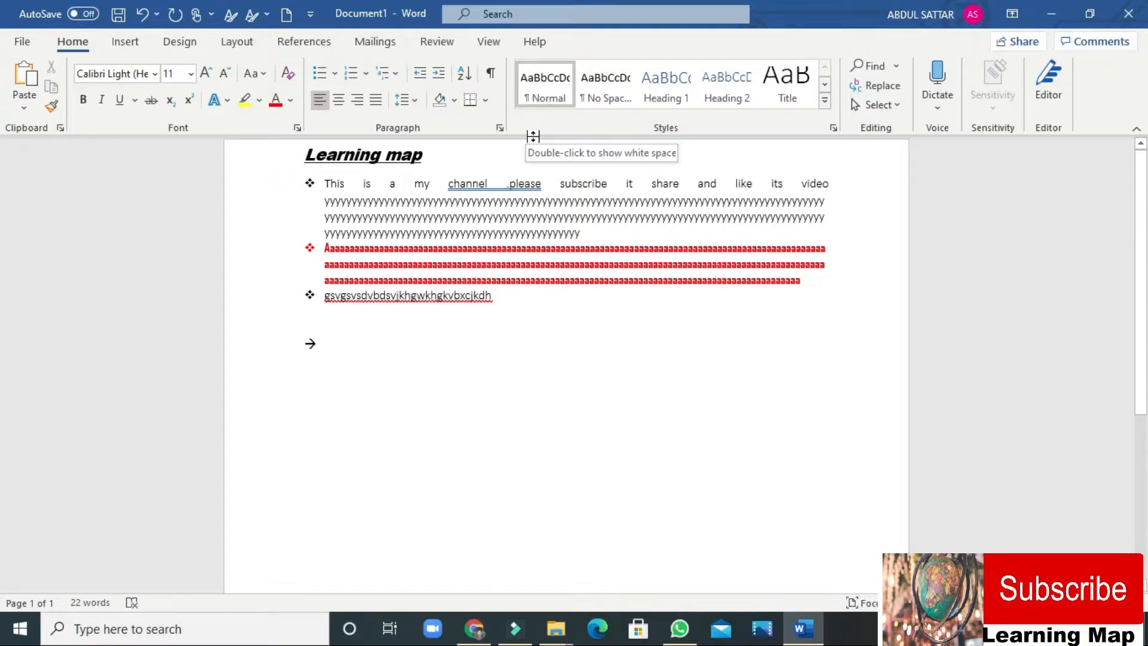
Start an arrowhead bullet on a new line below the arrow, and remove that bullet
text(.)
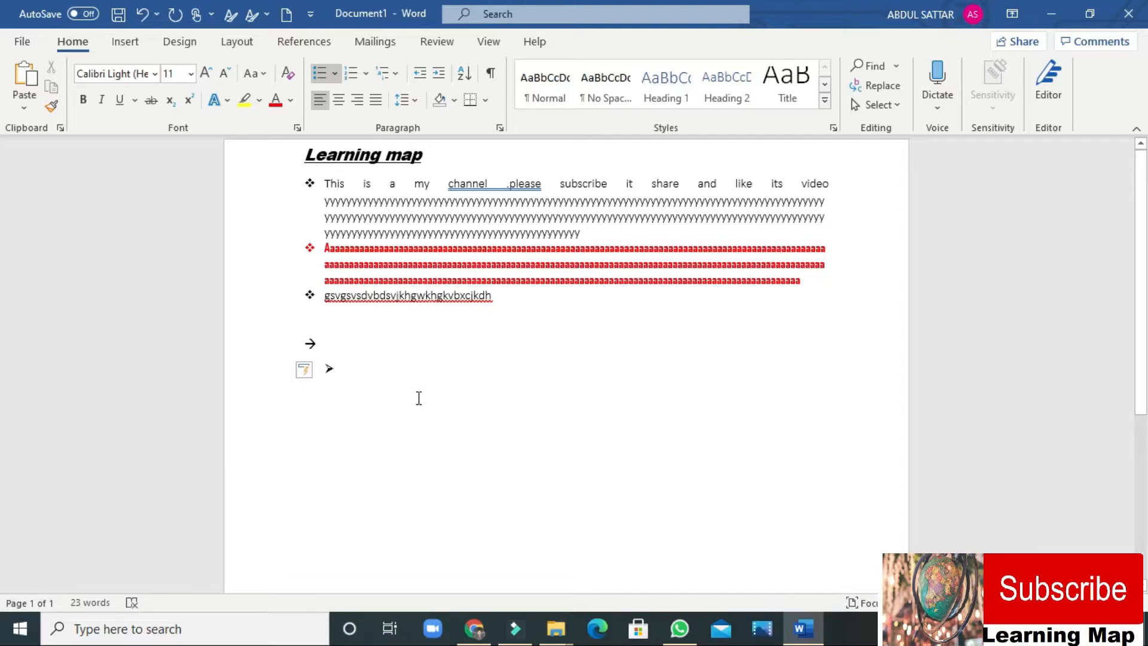
key(shift+Tab)
key(Return)
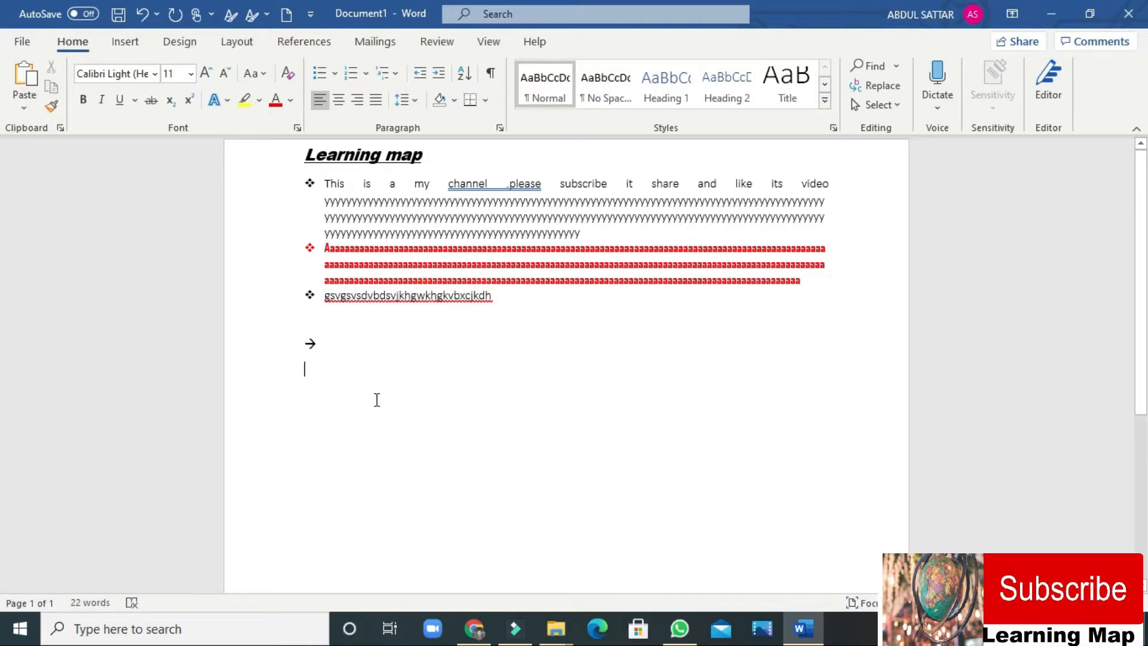
Open the emoji picker and look through its symbol, smiley, people, celebration, food and transport categories
key(super+period)
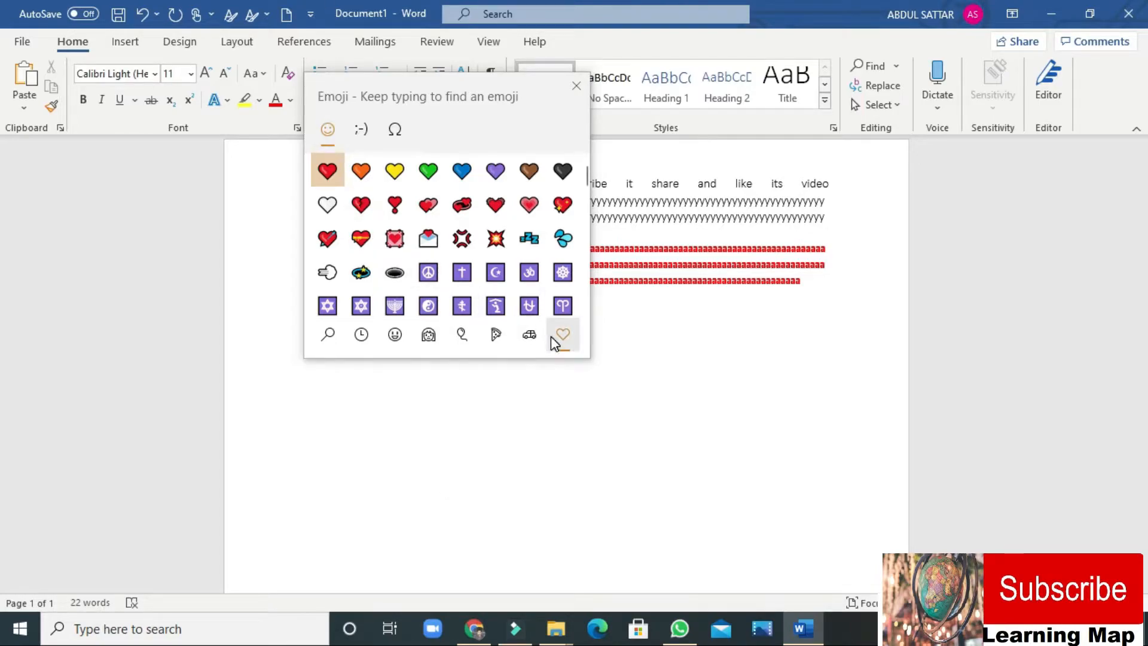
scroll(465, 264, down, 4)
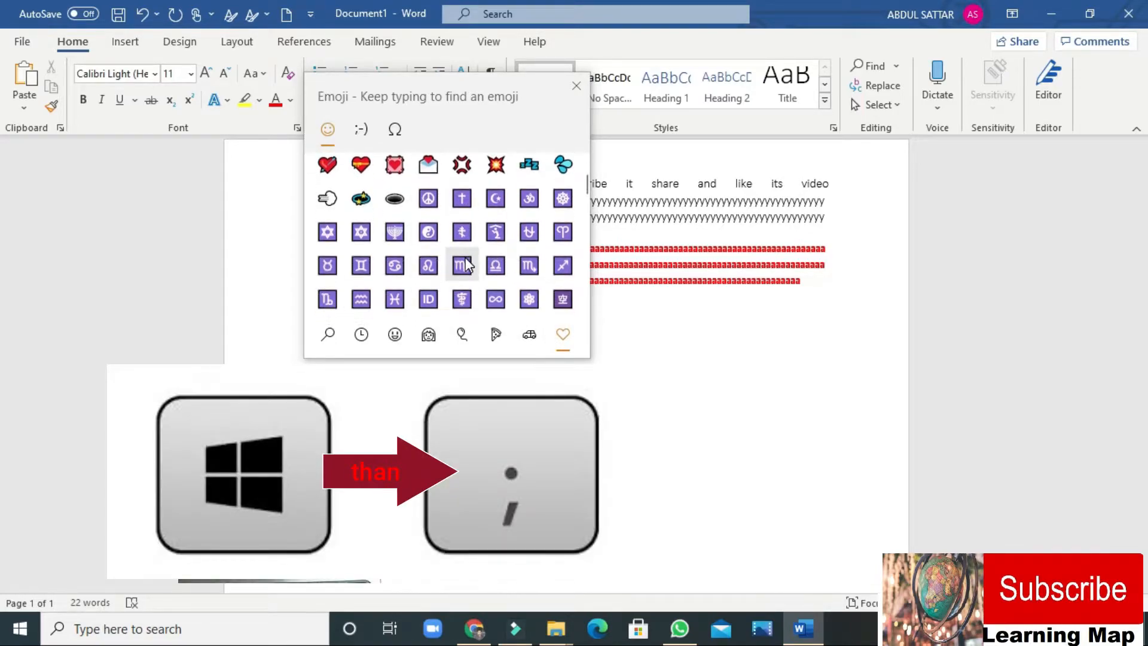
scroll(468, 260, down, 10)
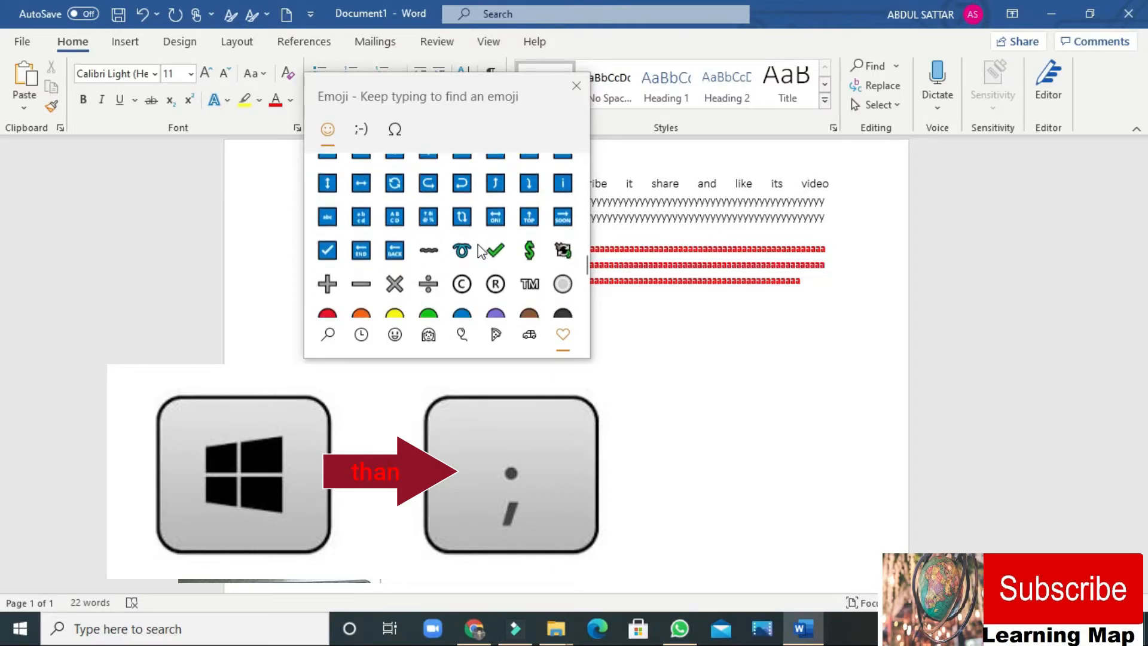
scroll(482, 253, down, 3)
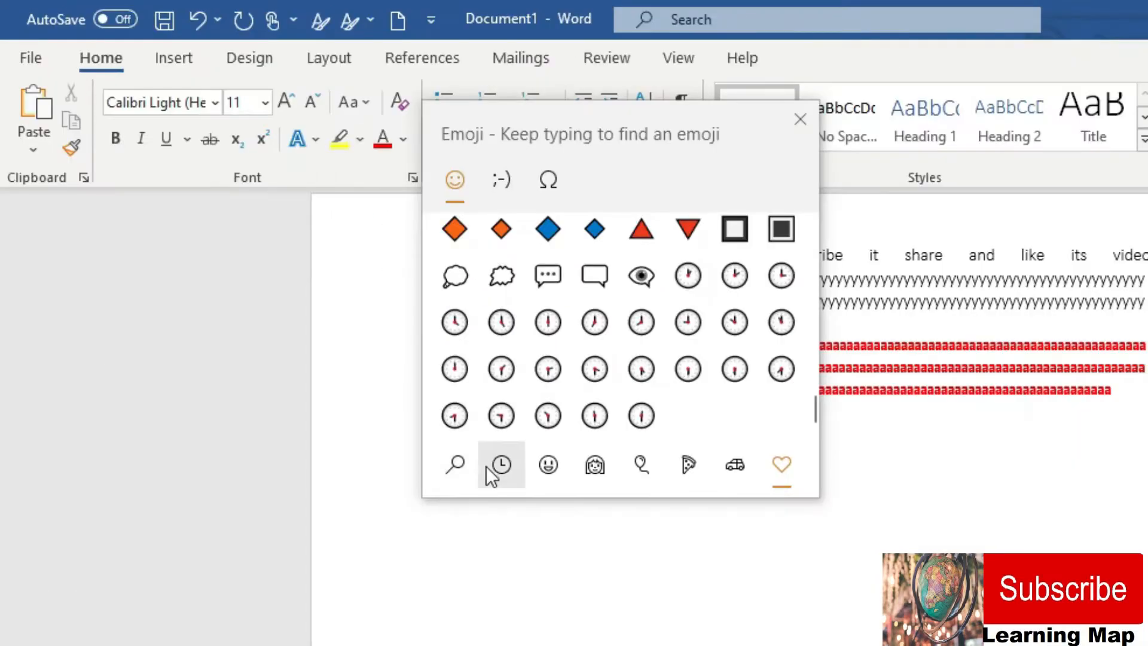
click(354, 334)
click(549, 461)
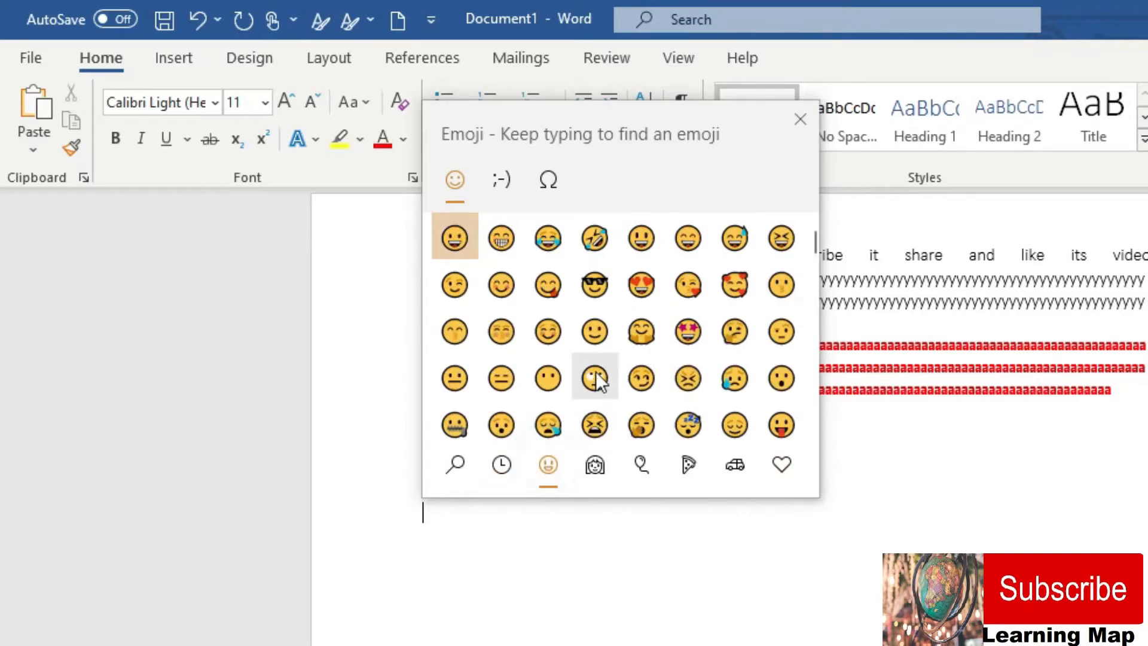
scroll(599, 382, down, 10)
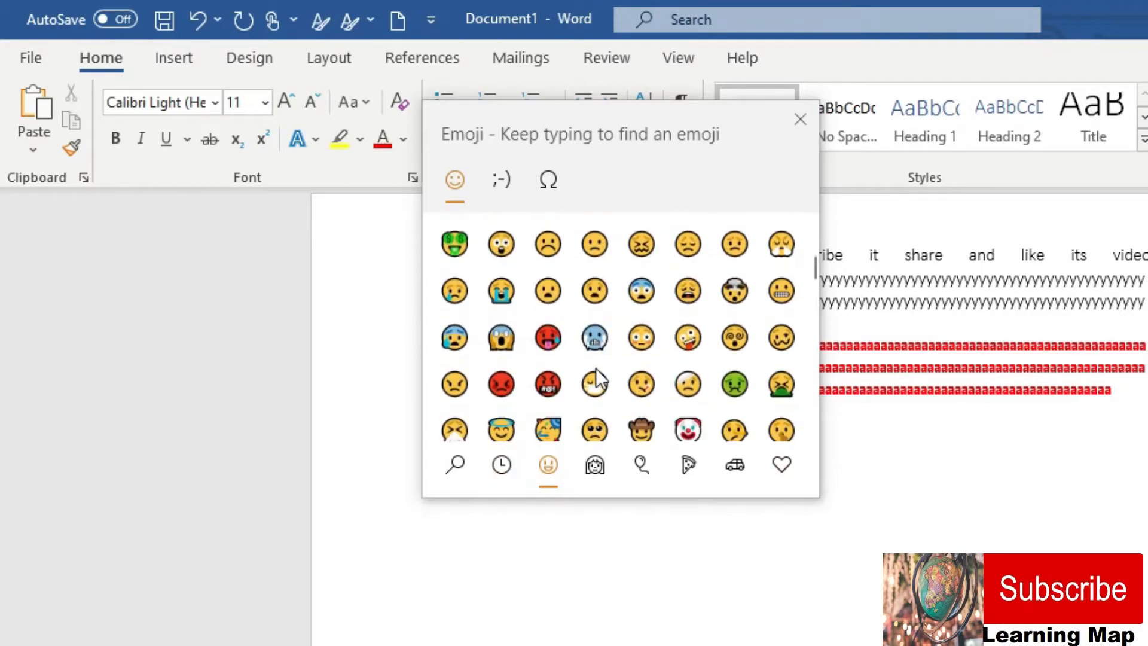
click(592, 468)
scroll(635, 359, down, 5)
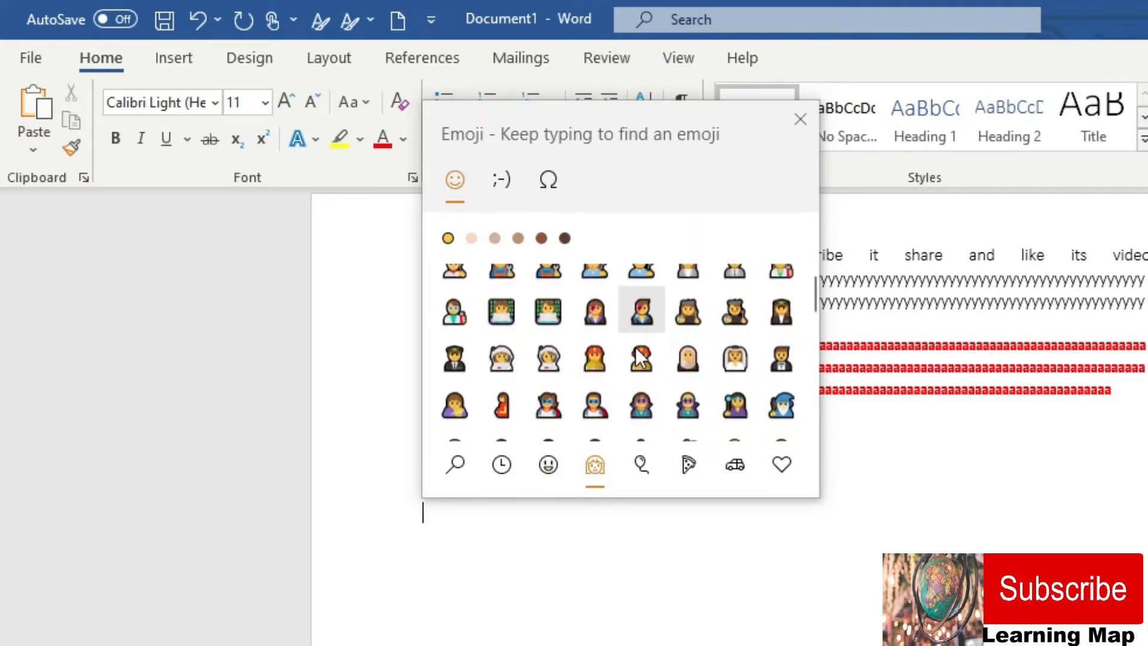
scroll(639, 358, down, 3)
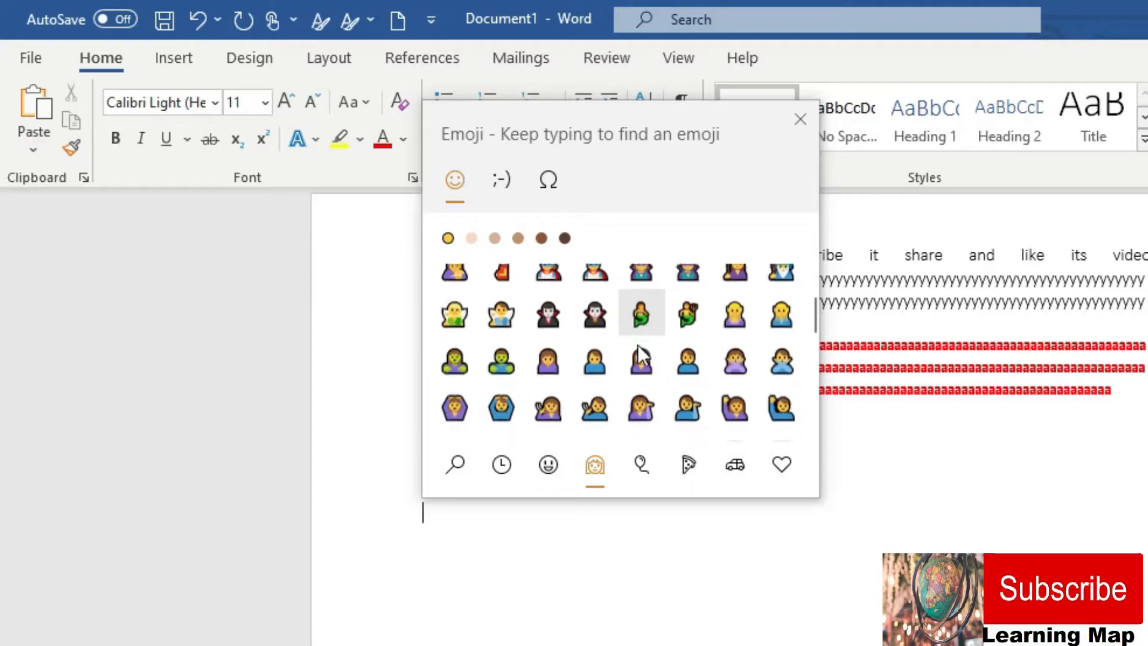
click(640, 464)
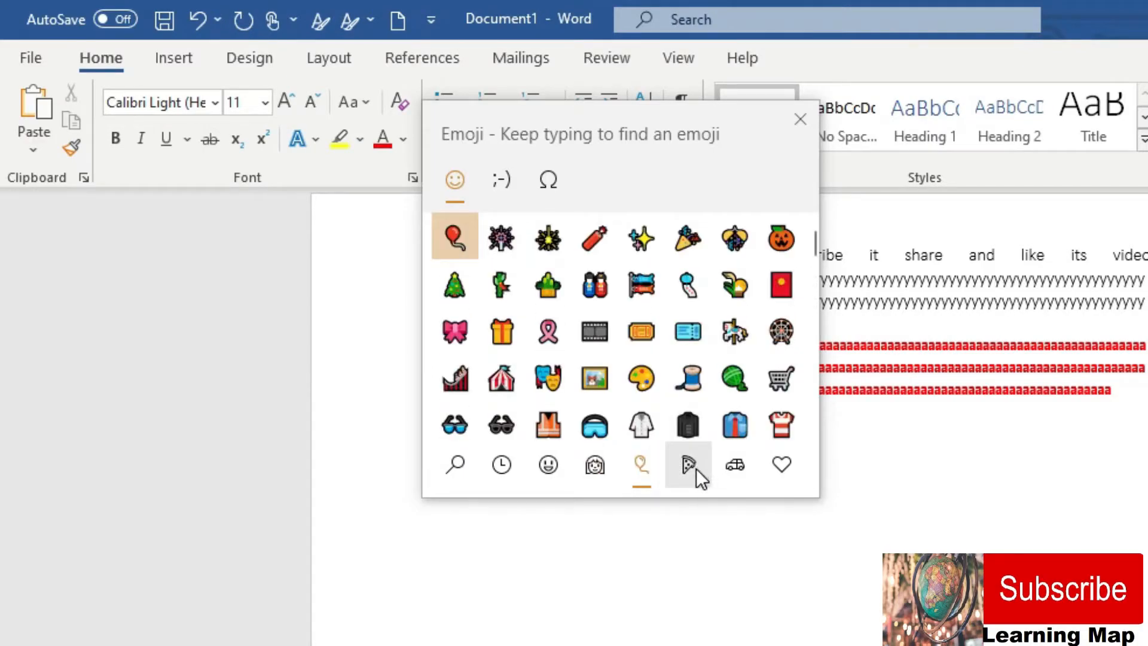
click(693, 465)
click(737, 464)
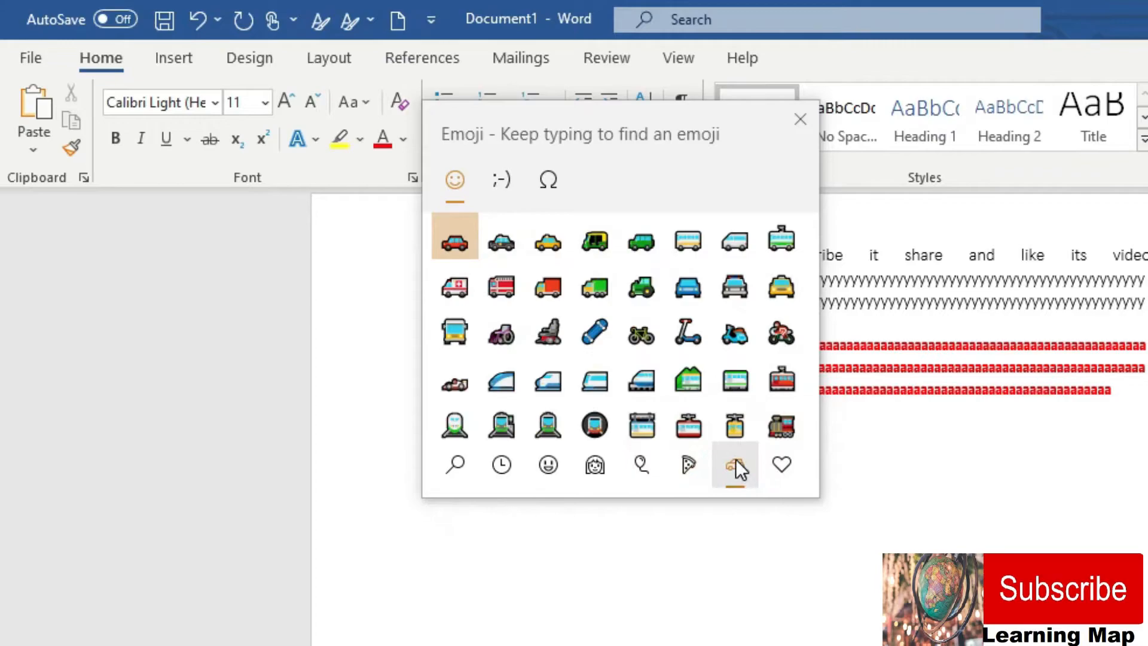
click(779, 464)
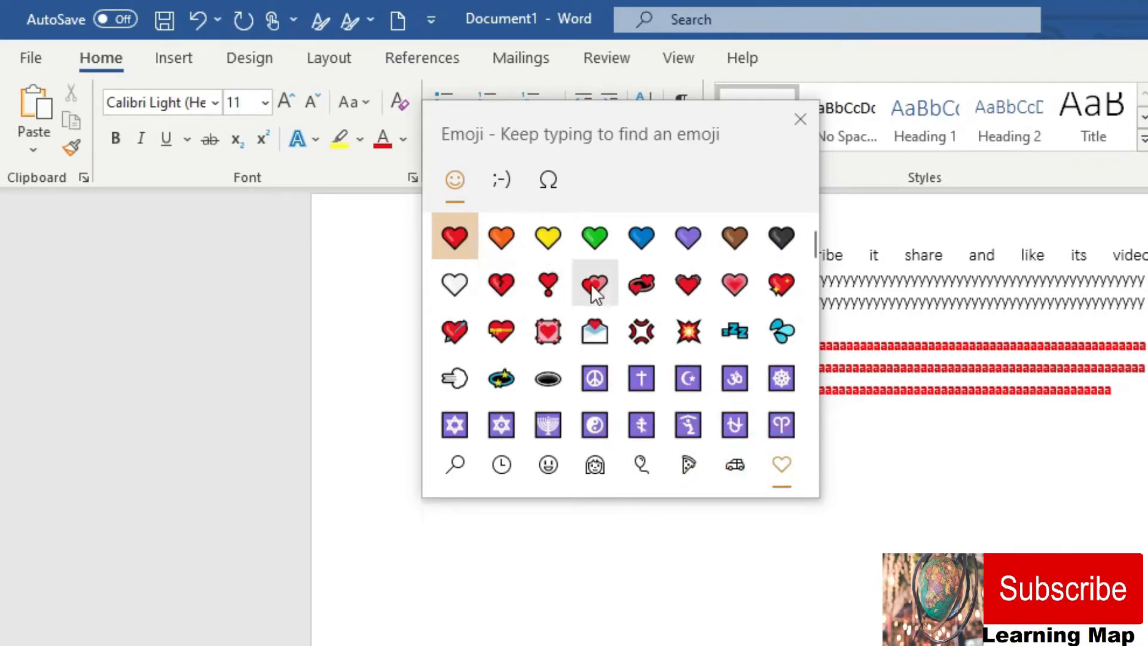
Insert four growing heart emojis on the line below the arrow, close the picker and return to the document
click(721, 286)
click(726, 289)
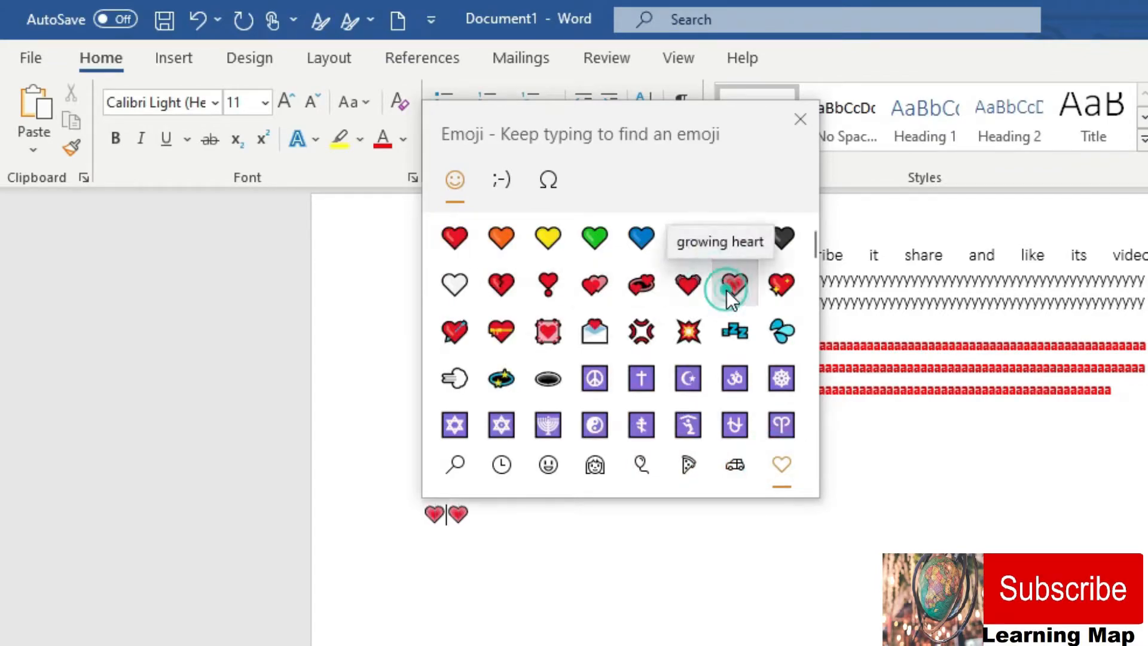
click(726, 289)
click(726, 289)
click(764, 590)
click(714, 543)
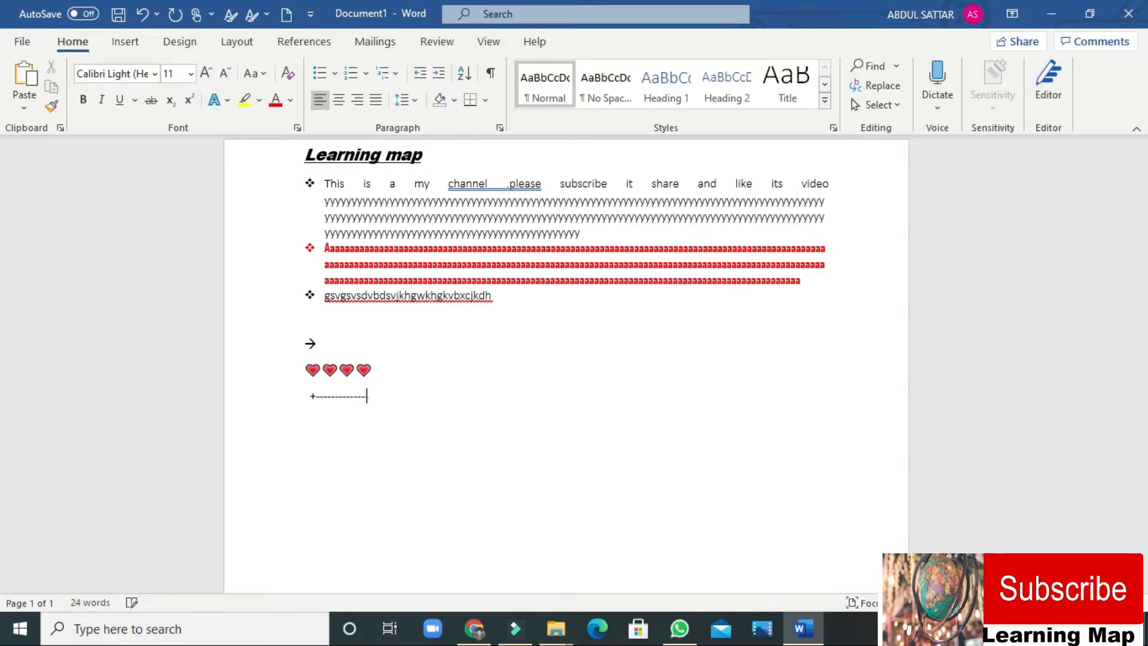
Create a one-row, five-column table below the hearts by entering plus signs joined by runs of hyphens
text(+)
text(+)
text(+)
key(Return)
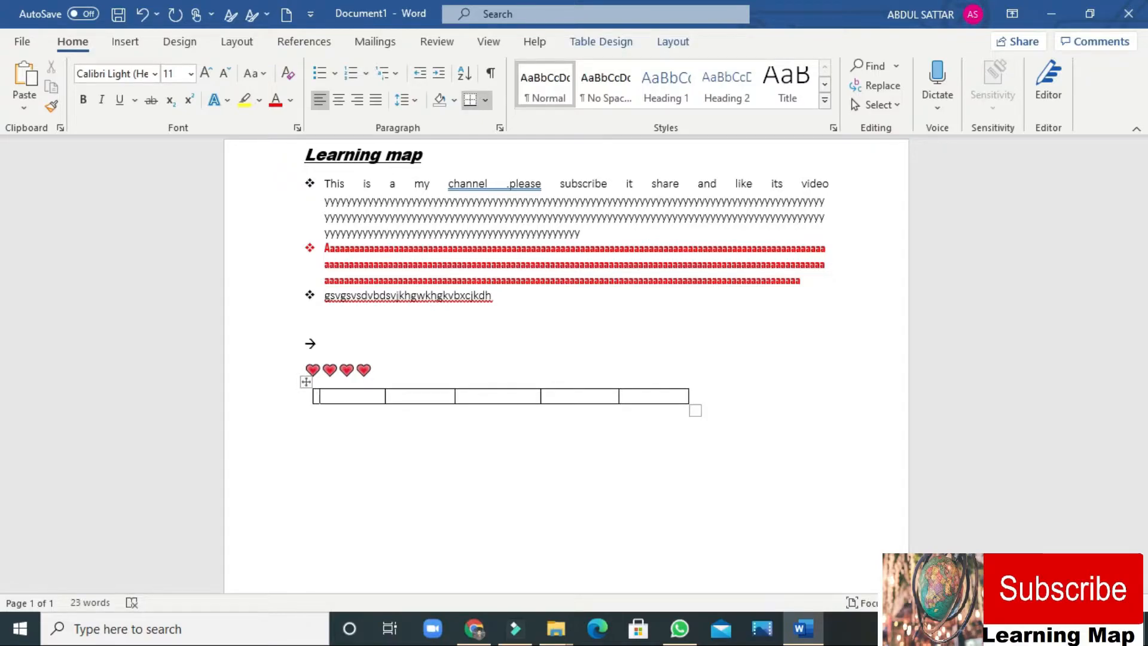
Make the table's first row taller by adding three line breaks in its first cell
key(Return)
key(Return)
key(Return)
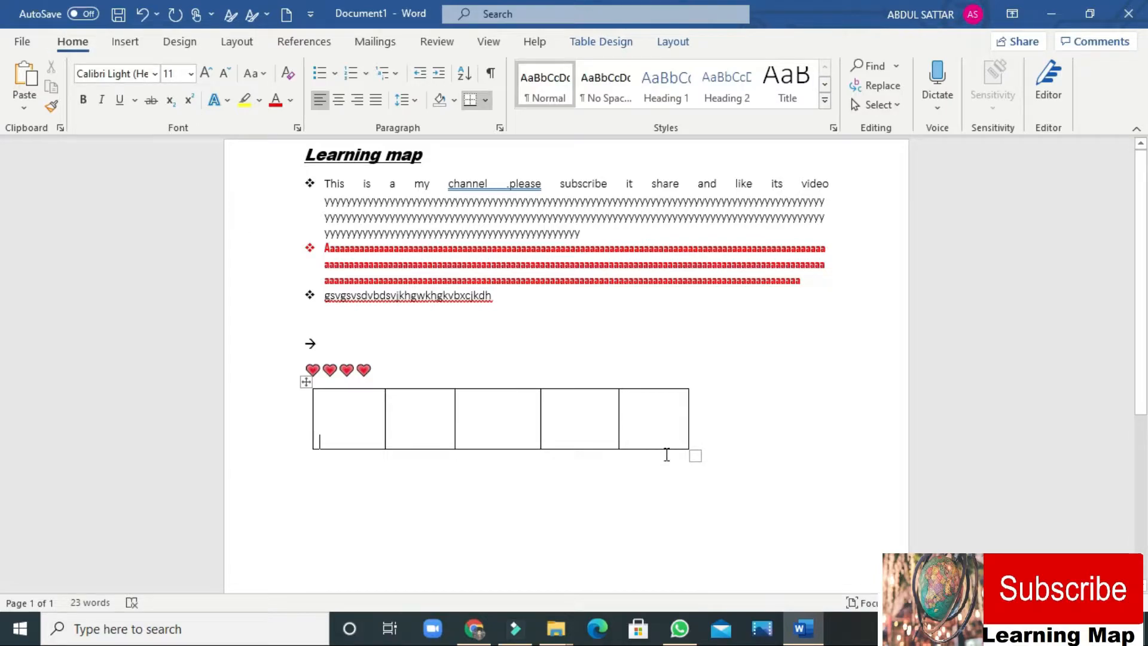
Add a second row to the table and make it taller with two line breaks in its first cell
click(695, 441)
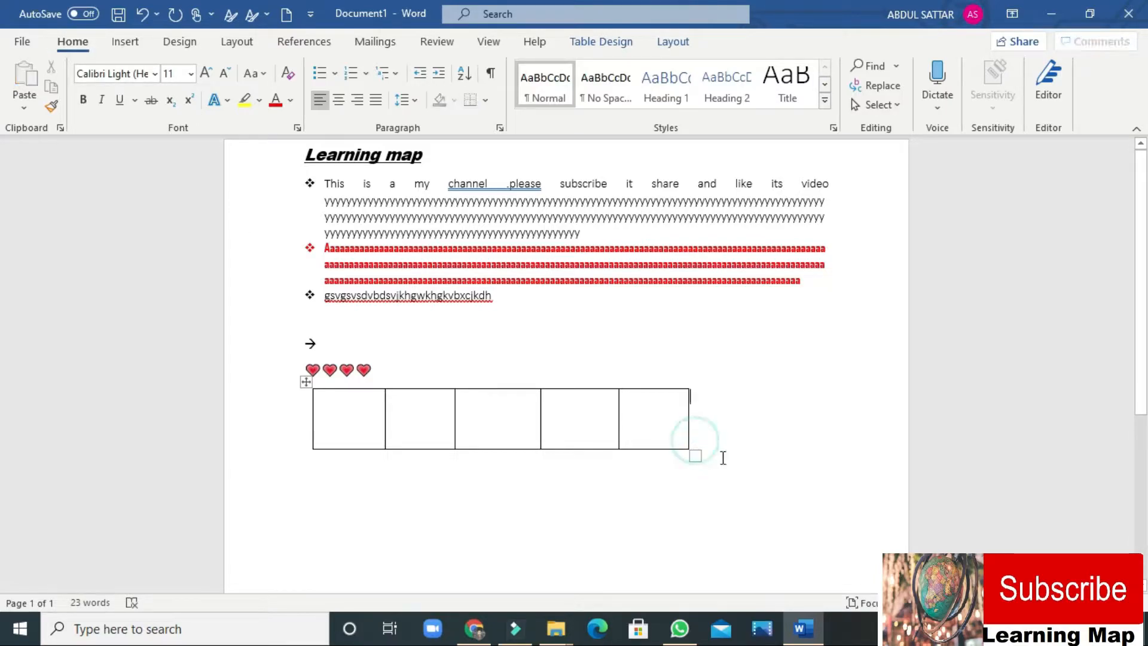
key(Return)
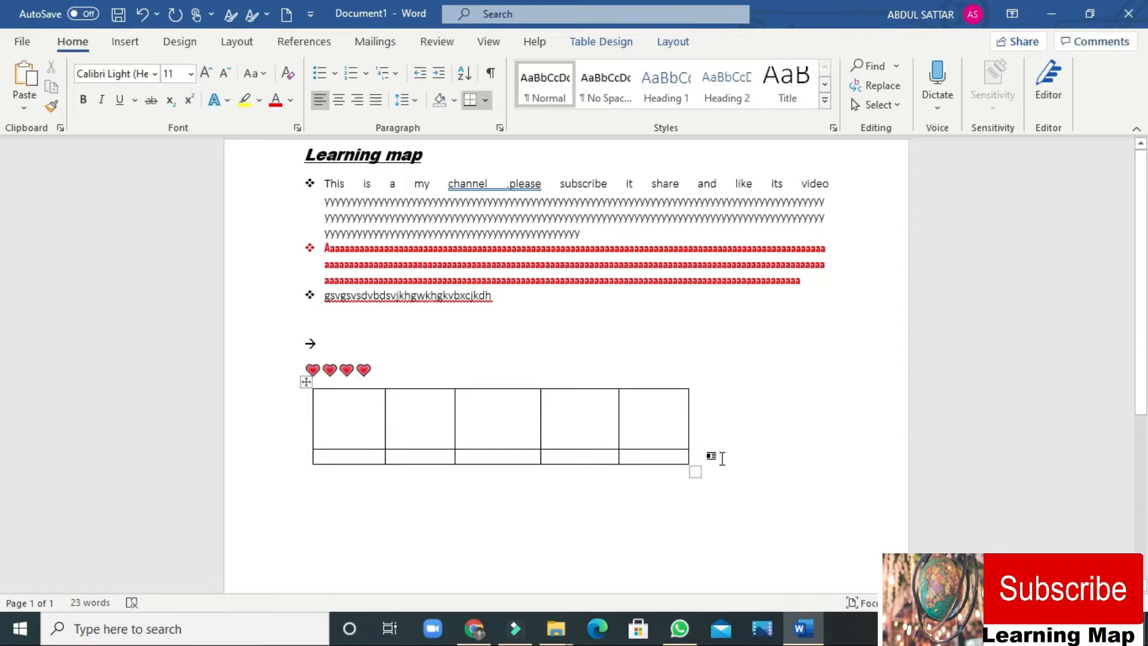
key(Return)
key(Return)
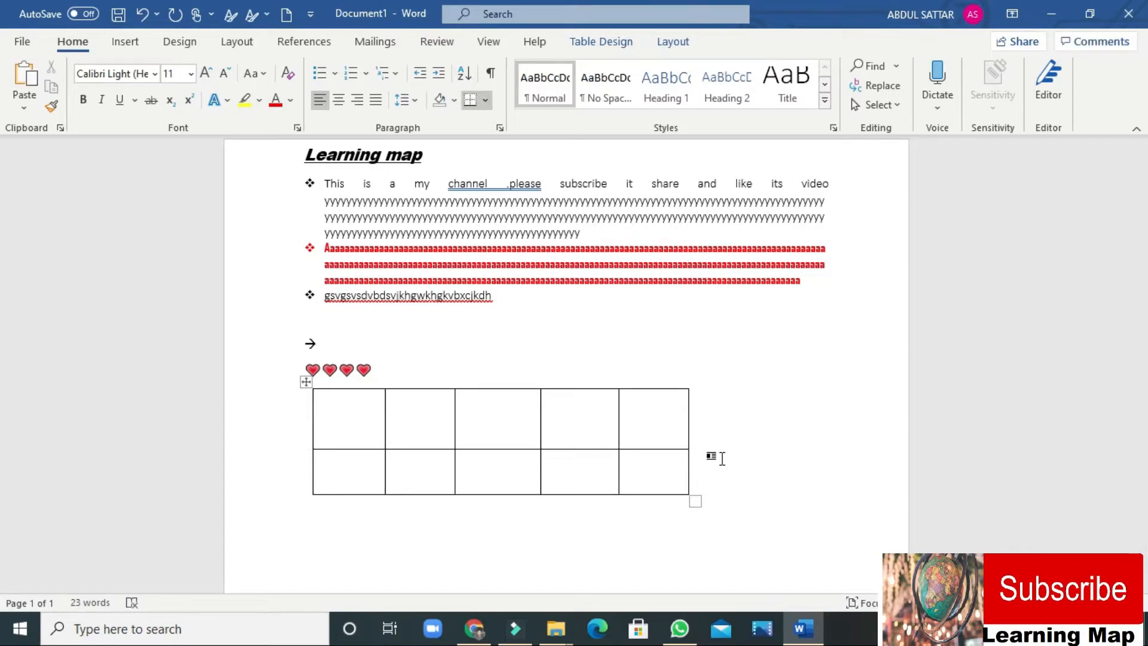
Add a third row at the end of the table and heighten it with one line break
click(703, 499)
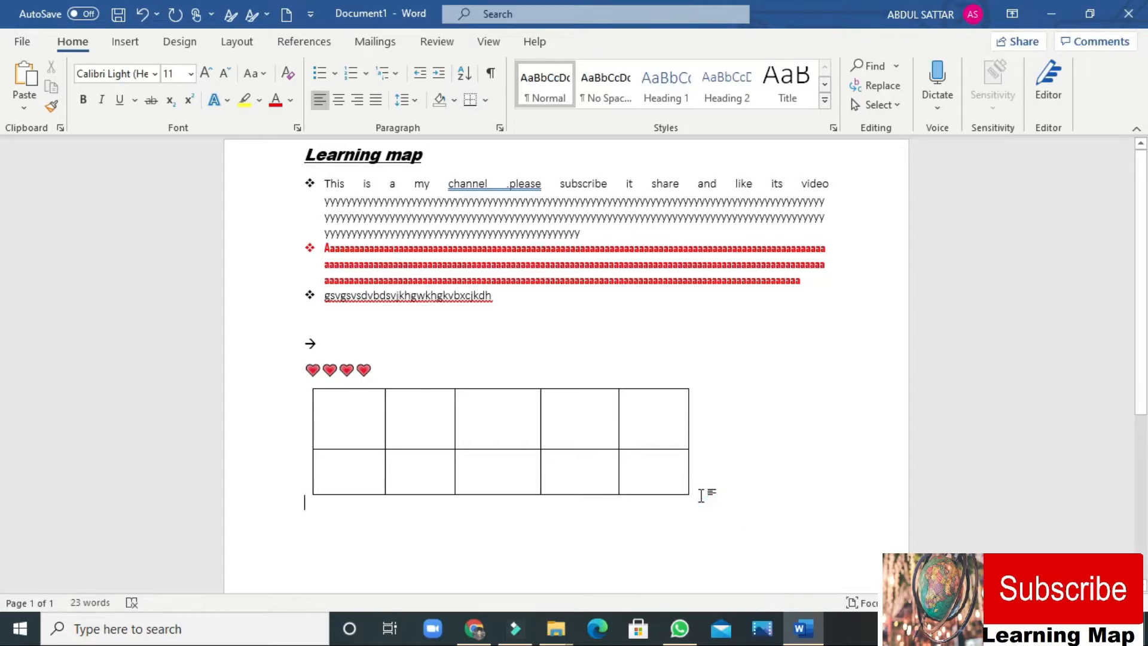
click(691, 456)
key(Return)
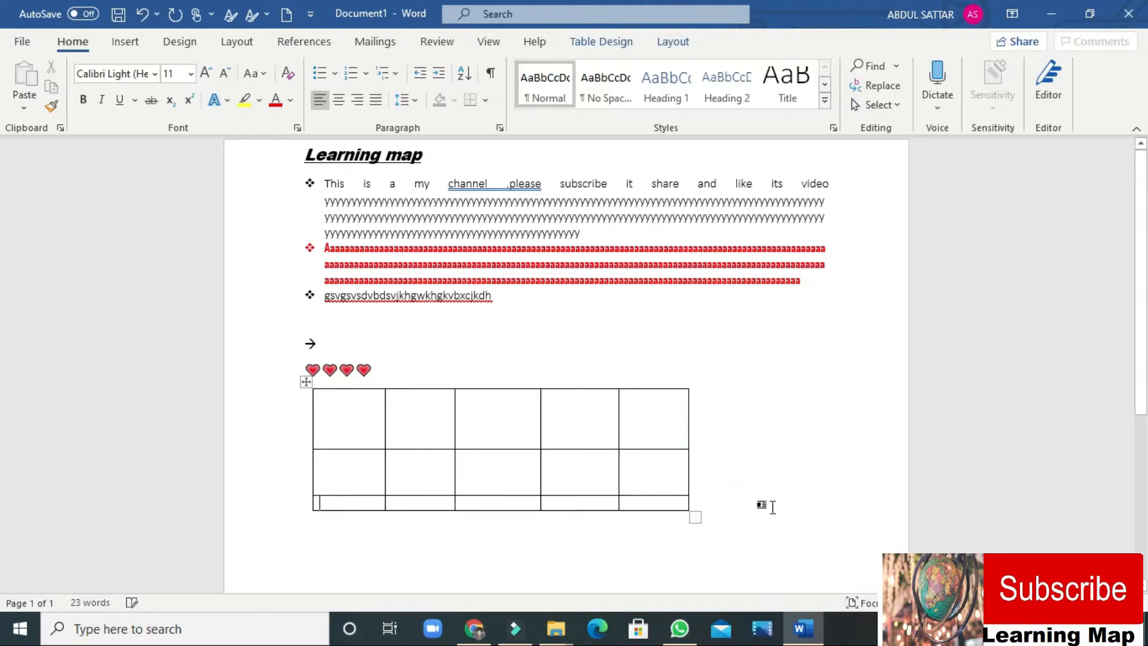
key(Return)
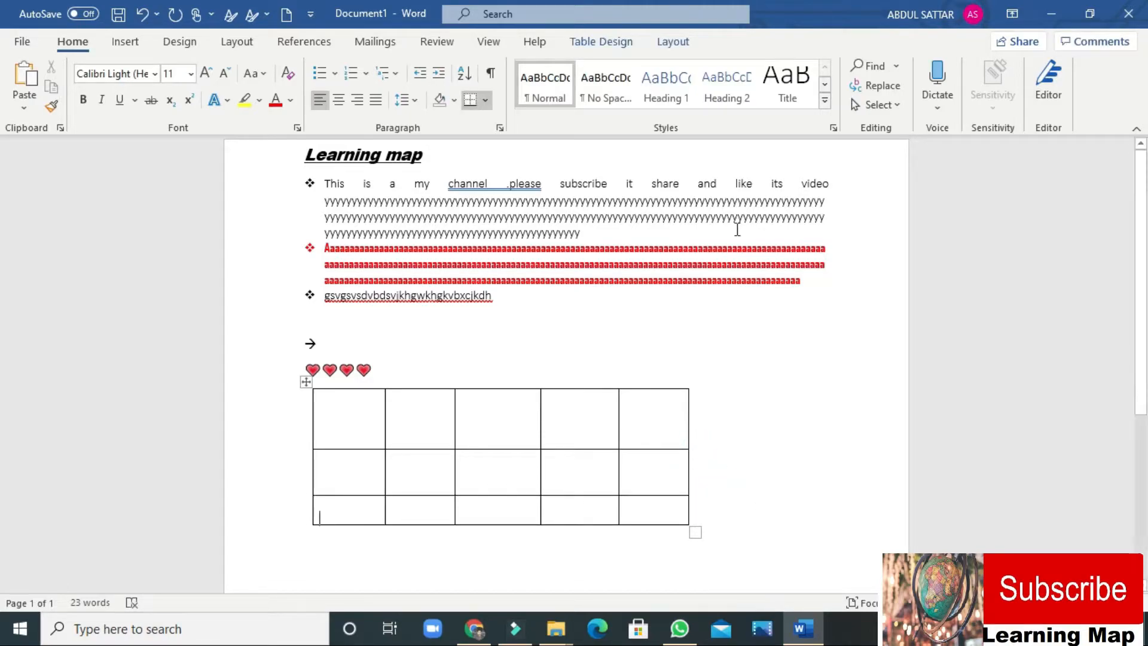
Add three more single-line rows to the lower part of the table
click(705, 517)
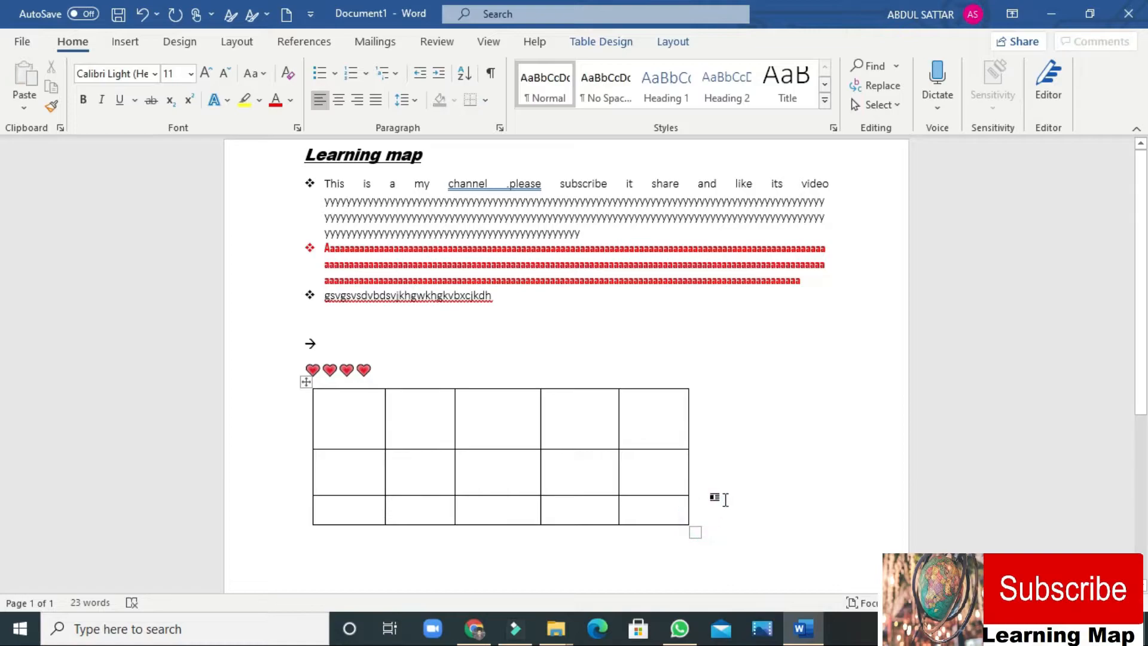
key(Return)
click(719, 534)
key(Return)
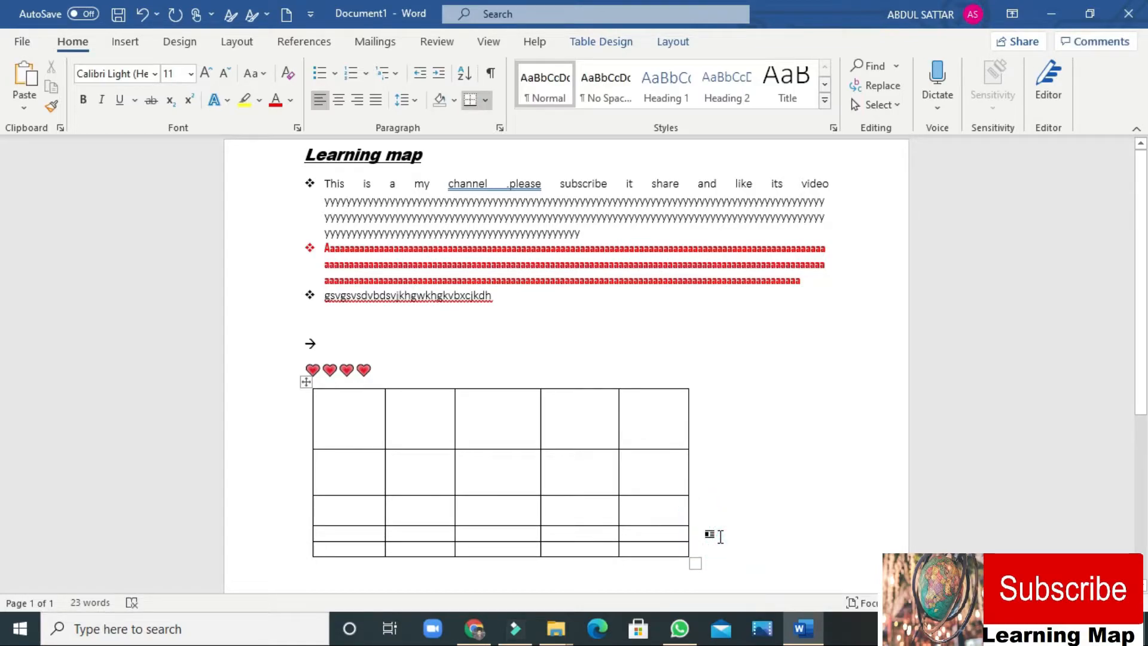
click(720, 537)
key(Return)
scroll(733, 535, down, 2)
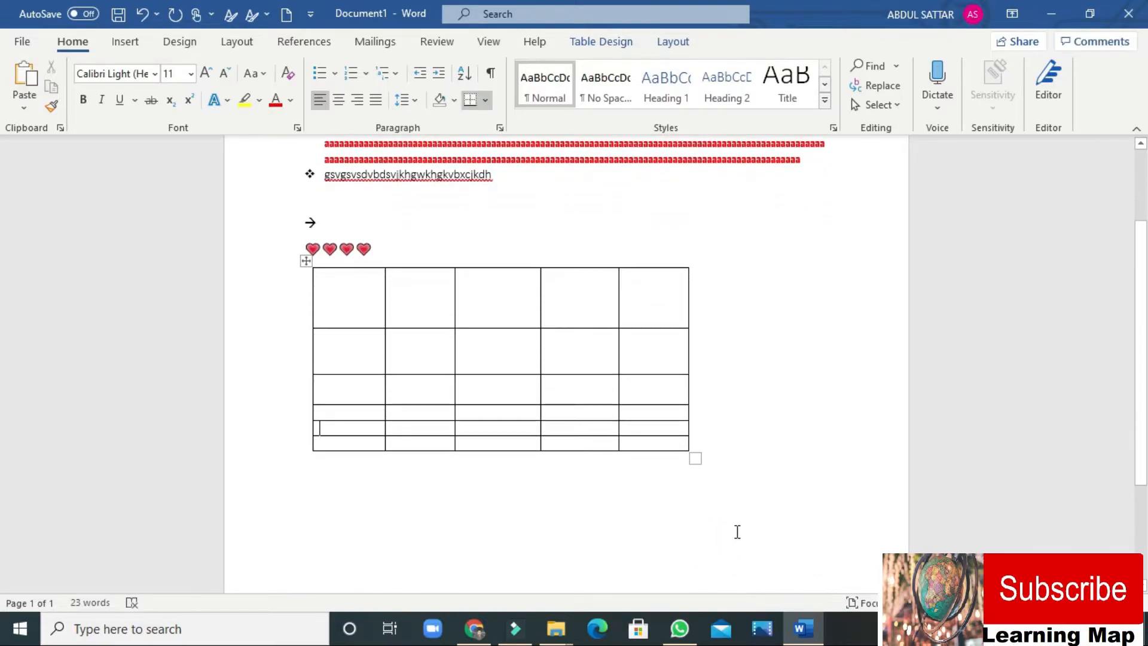
Enter the text "FFGFGGFJHFJFFF" in the empty space below the table
click(657, 447)
click(704, 443)
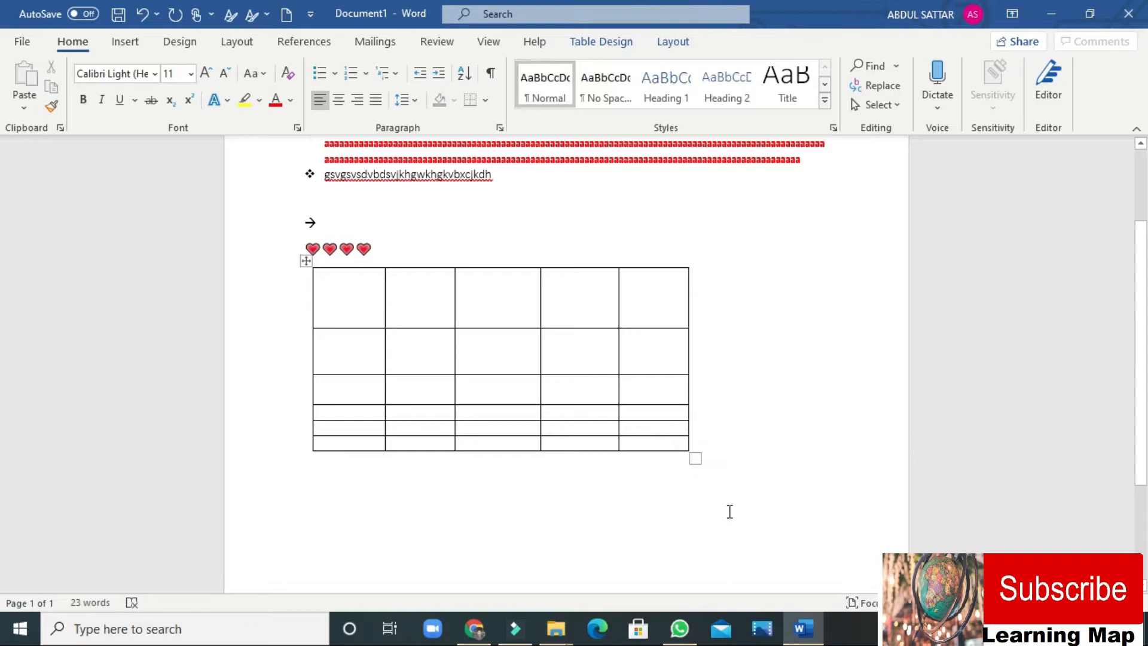
click(343, 488)
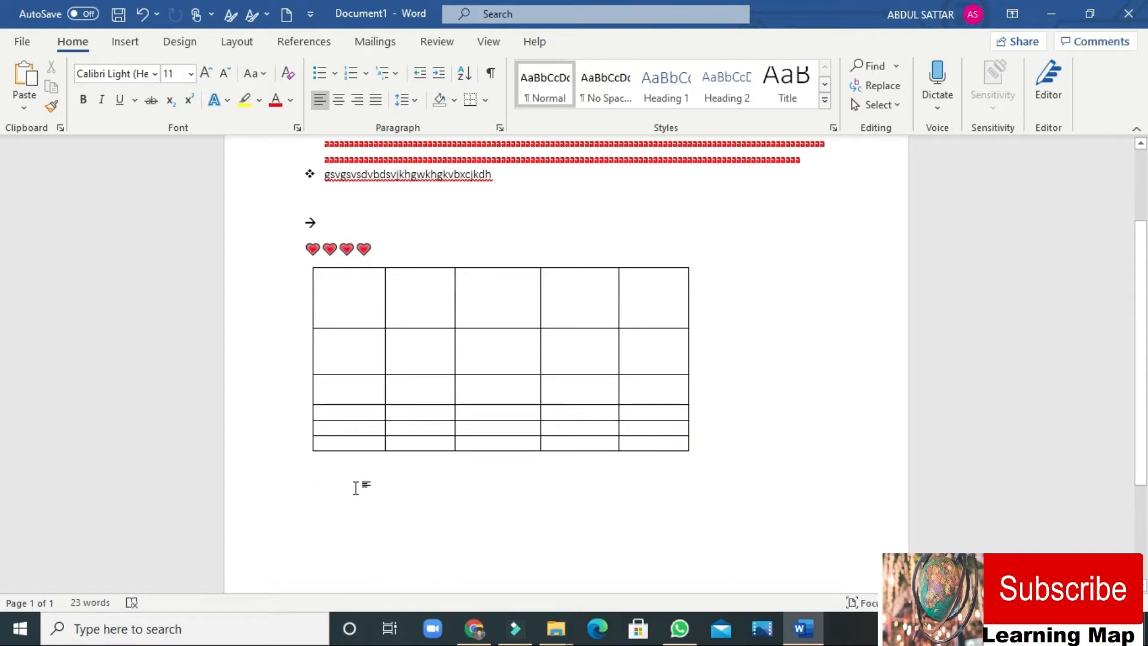
text(FFGFGGFJHFJFFF)
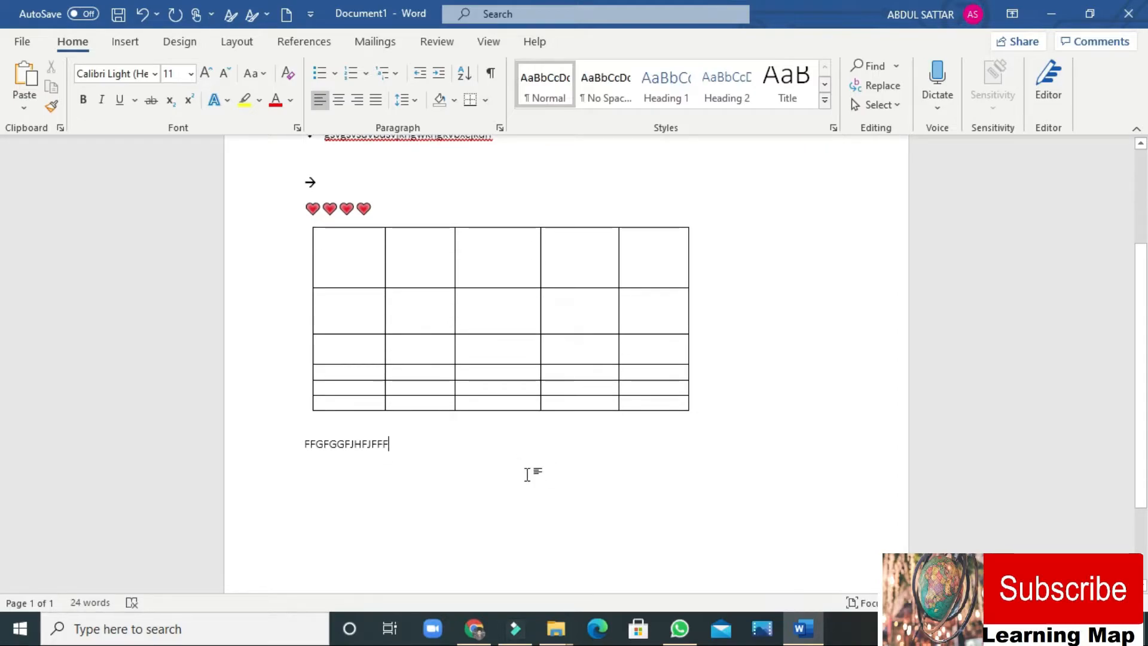
Place the document beside the Microsoft Word Wikipedia article in Chrome and copy the introduction from "word processor" to "running the Classi"
key(super+Right)
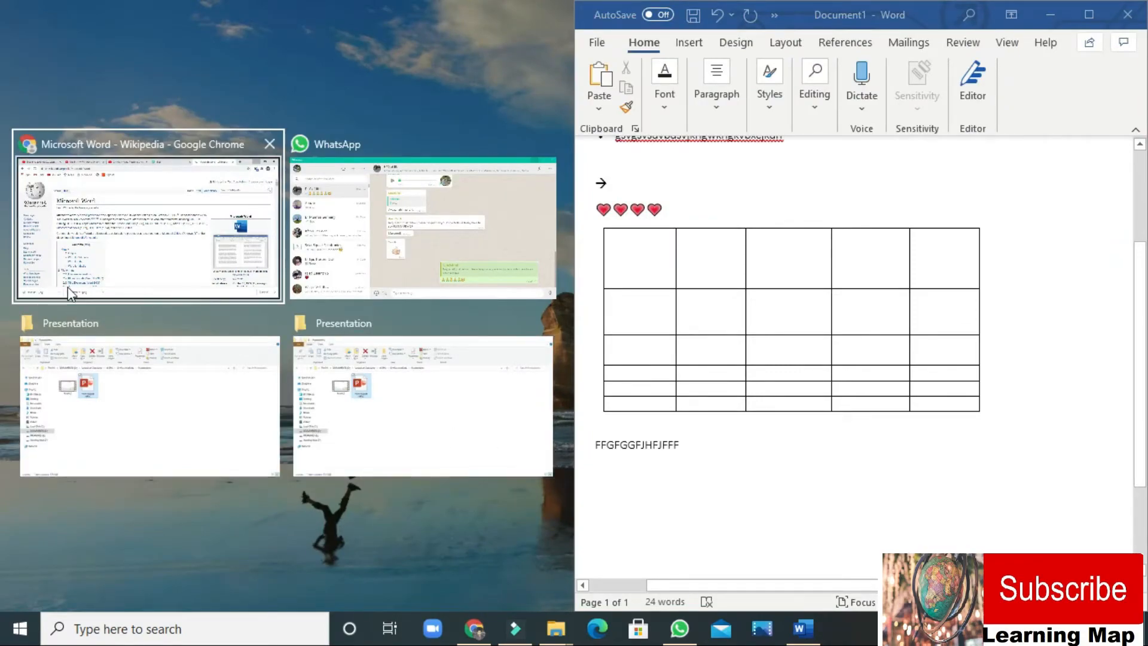
click(154, 264)
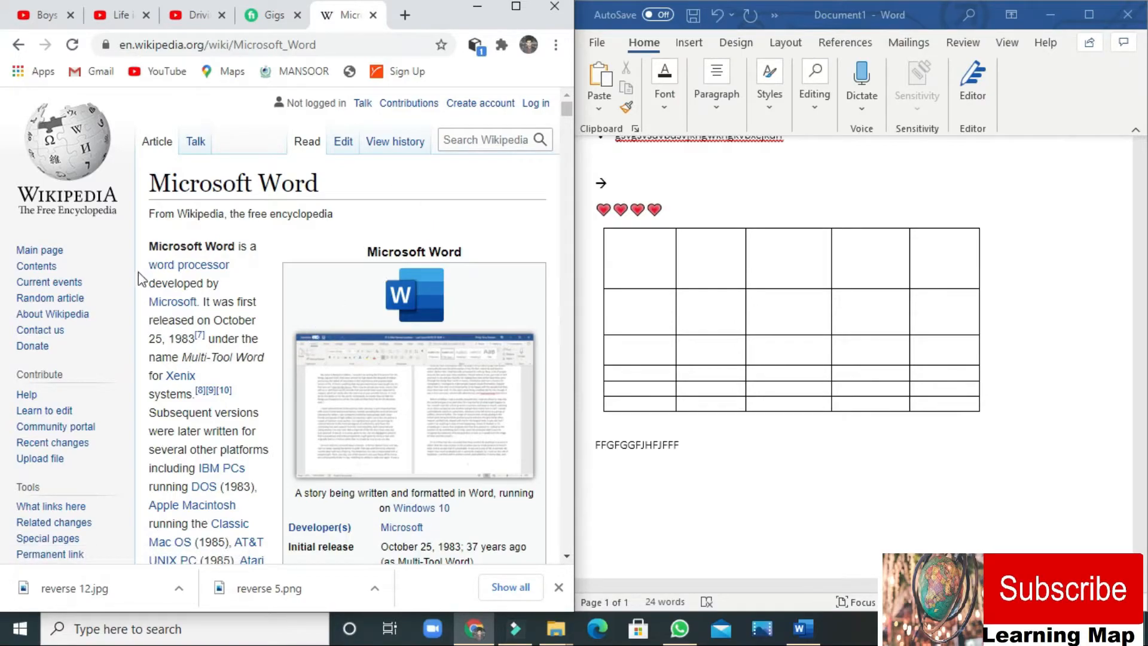
drag(148, 263, 162, 535)
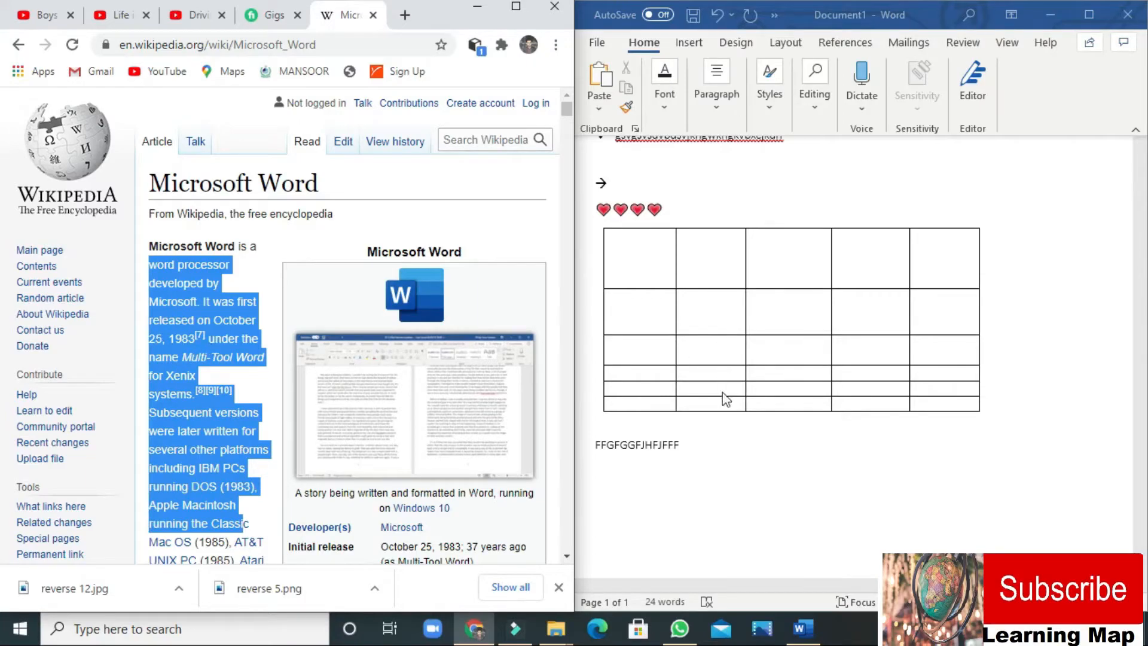
Switch back to Word, maximize its window and paste the copied Wikipedia passage on a new line below "FFGFGGFJHFJFFF"
click(771, 469)
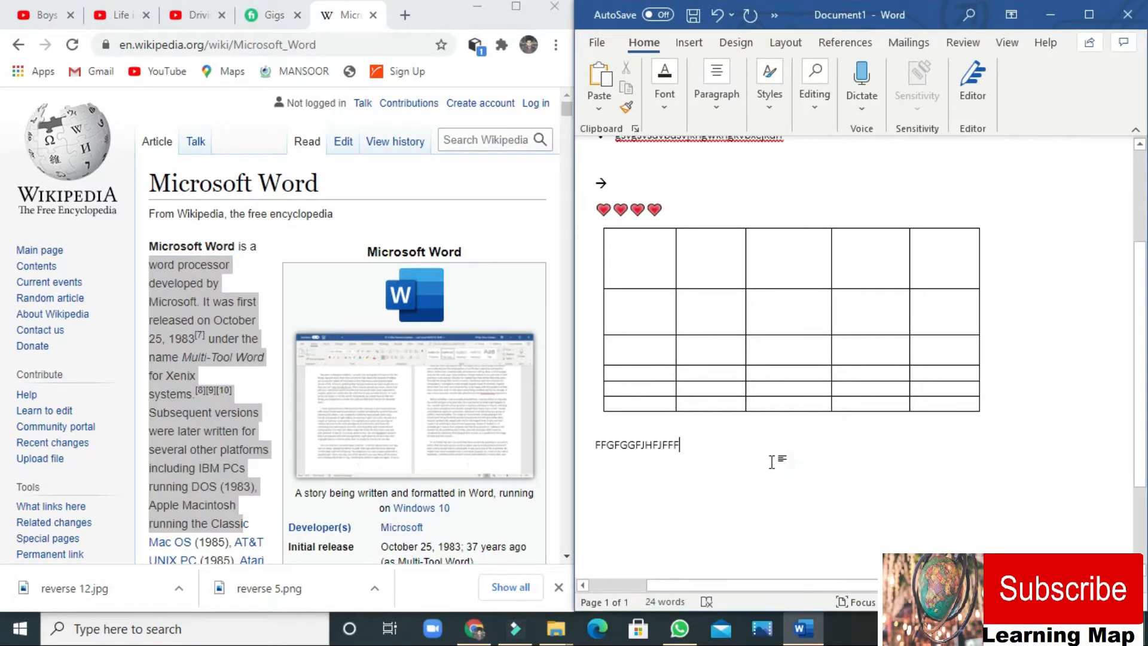
scroll(772, 464, down, 4)
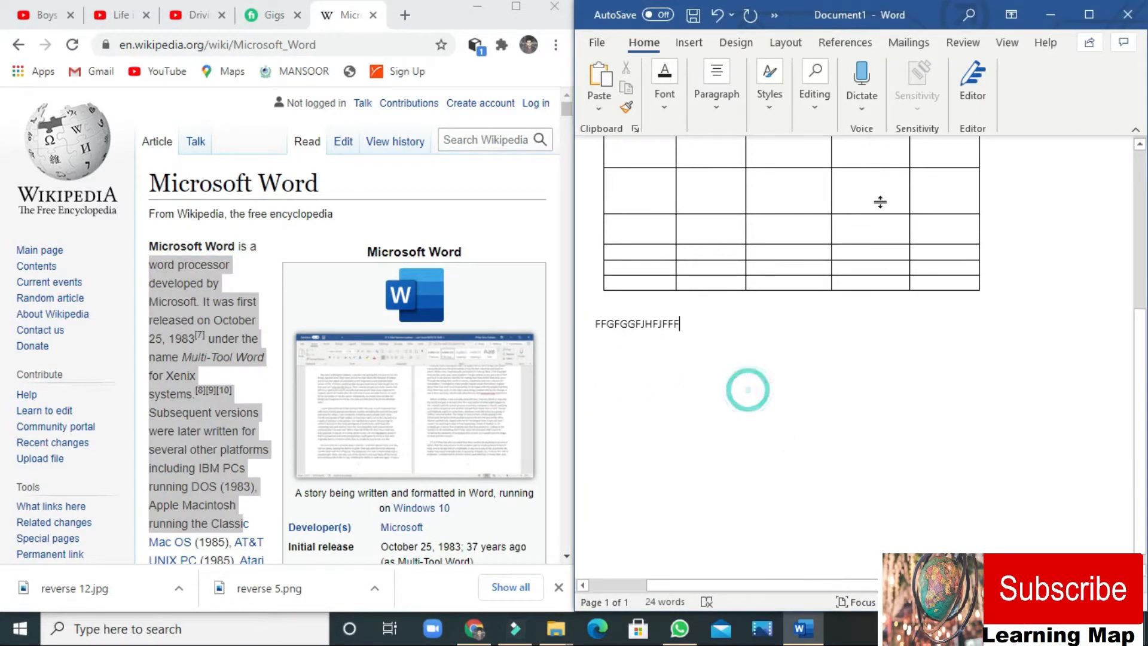
click(1089, 15)
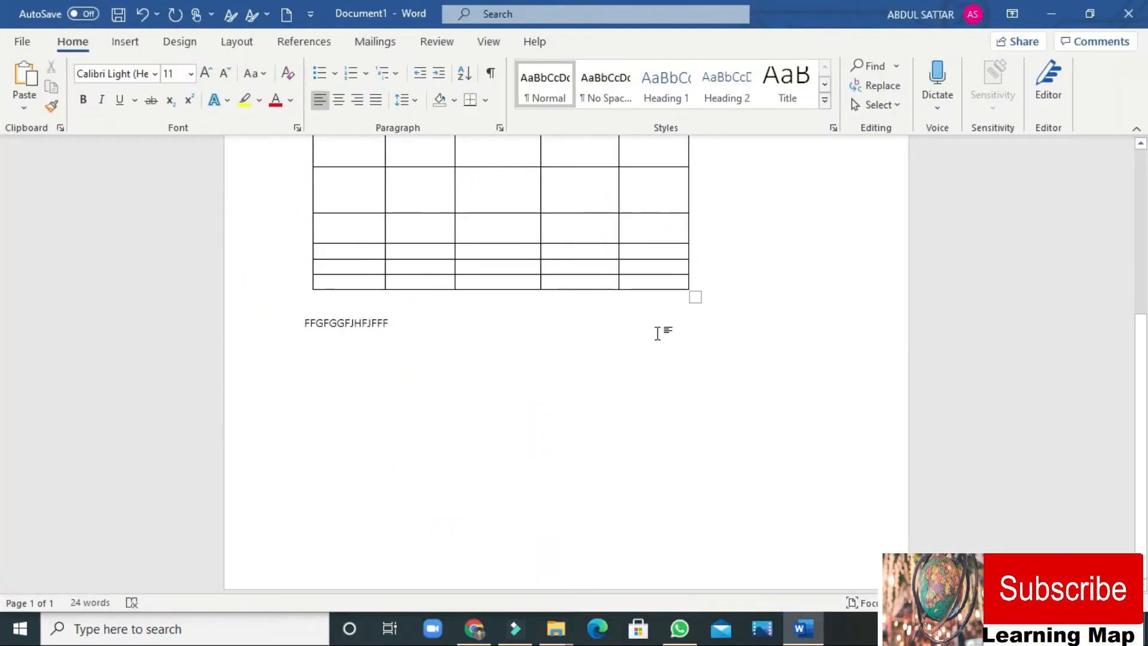
key(Return)
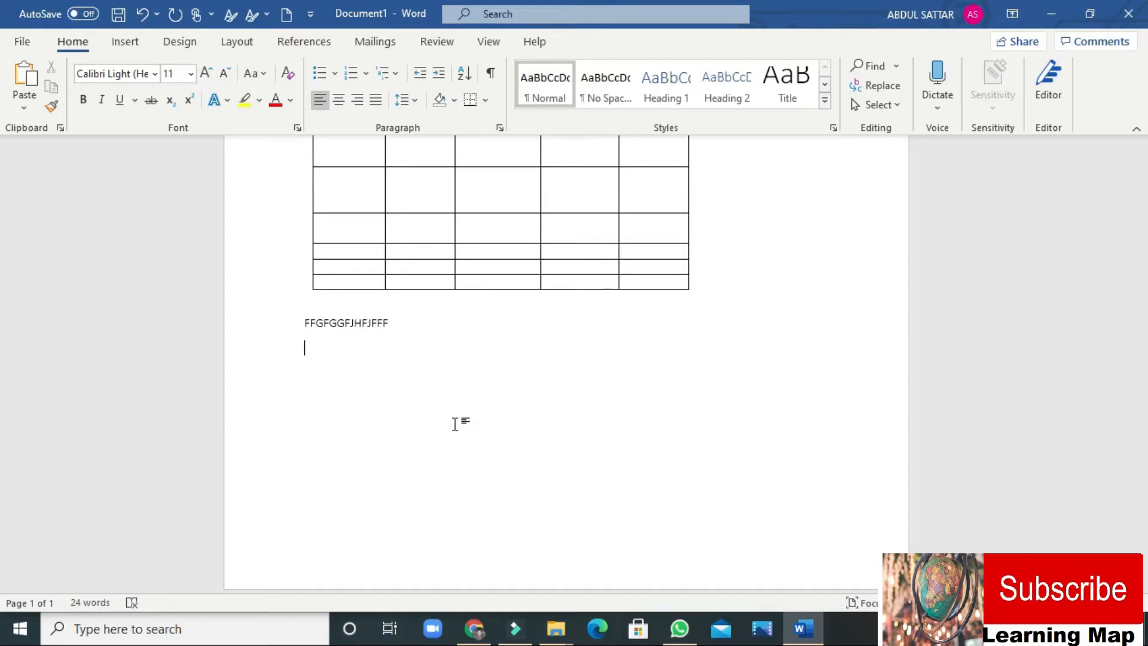
text(word processor developed by Microsoft. It was first released on October 25, 1983[7] under the name Multi-Tool Word for Xenix systems.[8][9][10] Subsequent versions were later written for several other platforms including IBM PCs running DOS (1983), Apple Macintosh running the Classi)
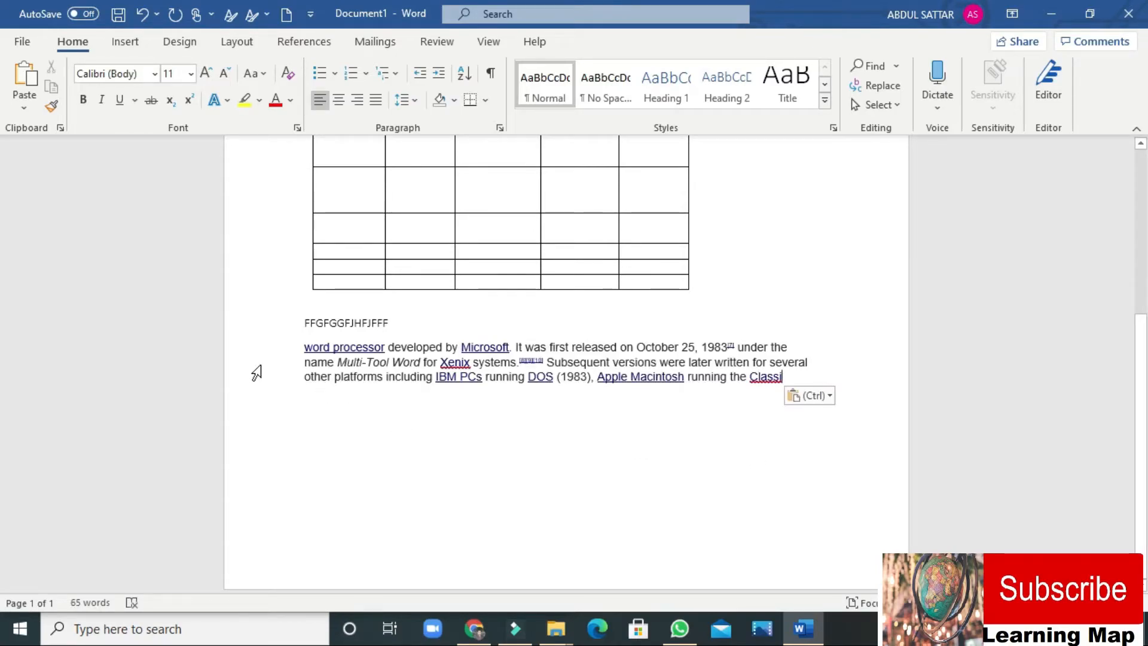
Copy the pasted Wikipedia paragraph from "word processor" through "Apple Macintosh"
drag(304, 321, 499, 392)
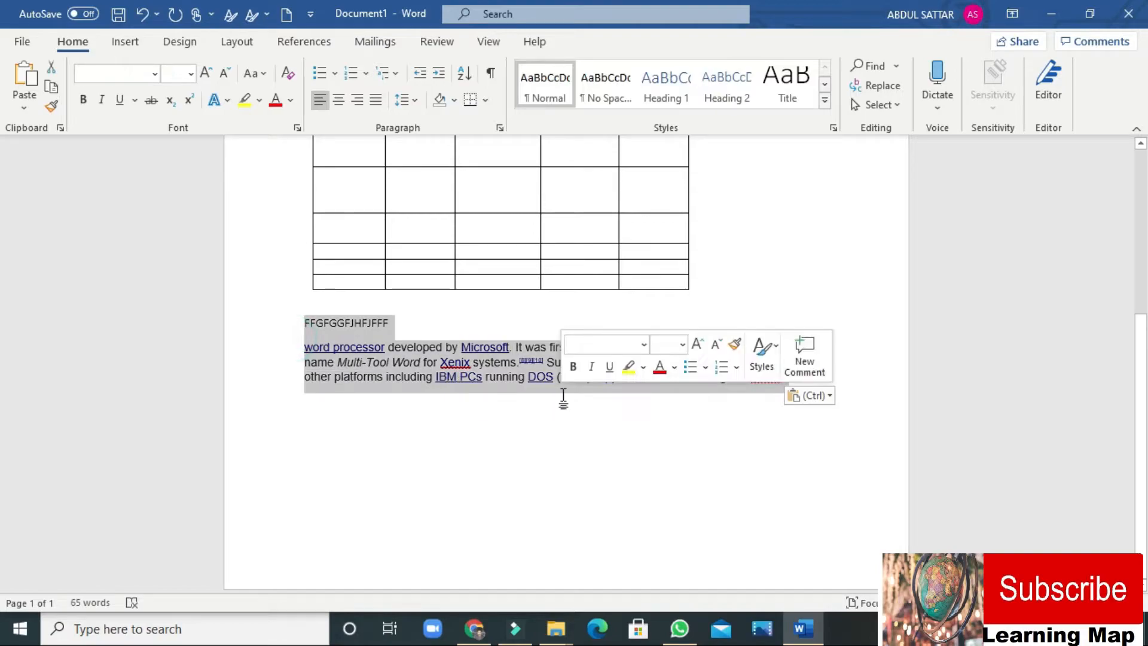
click(425, 323)
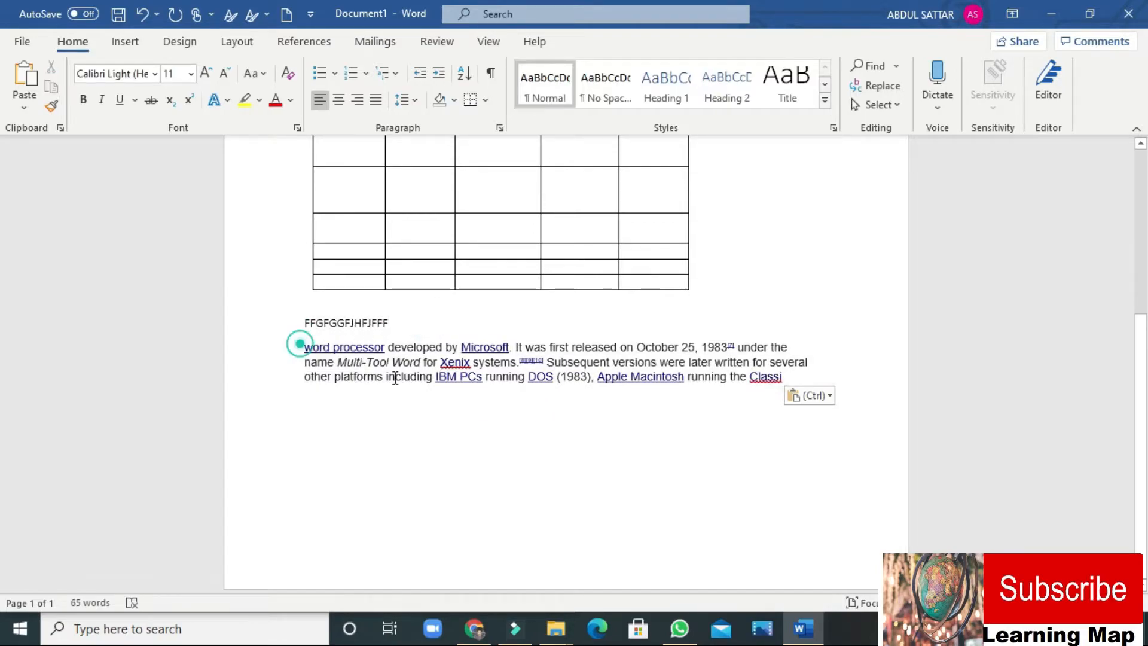
drag(300, 340, 679, 405)
key(ctrl+c)
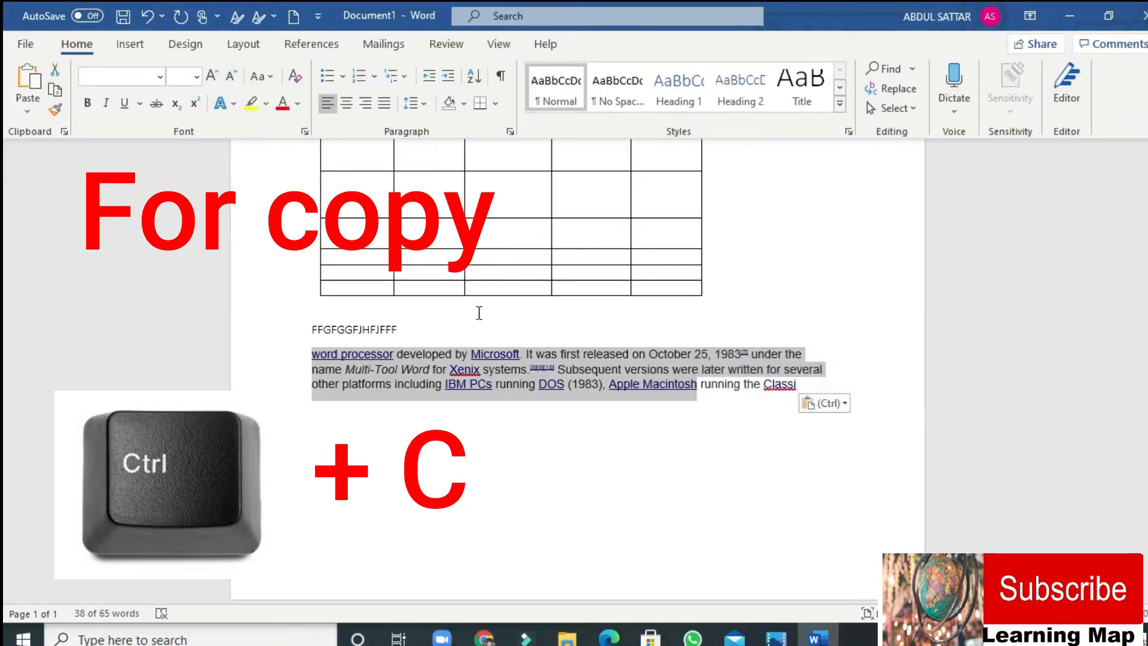
click(525, 469)
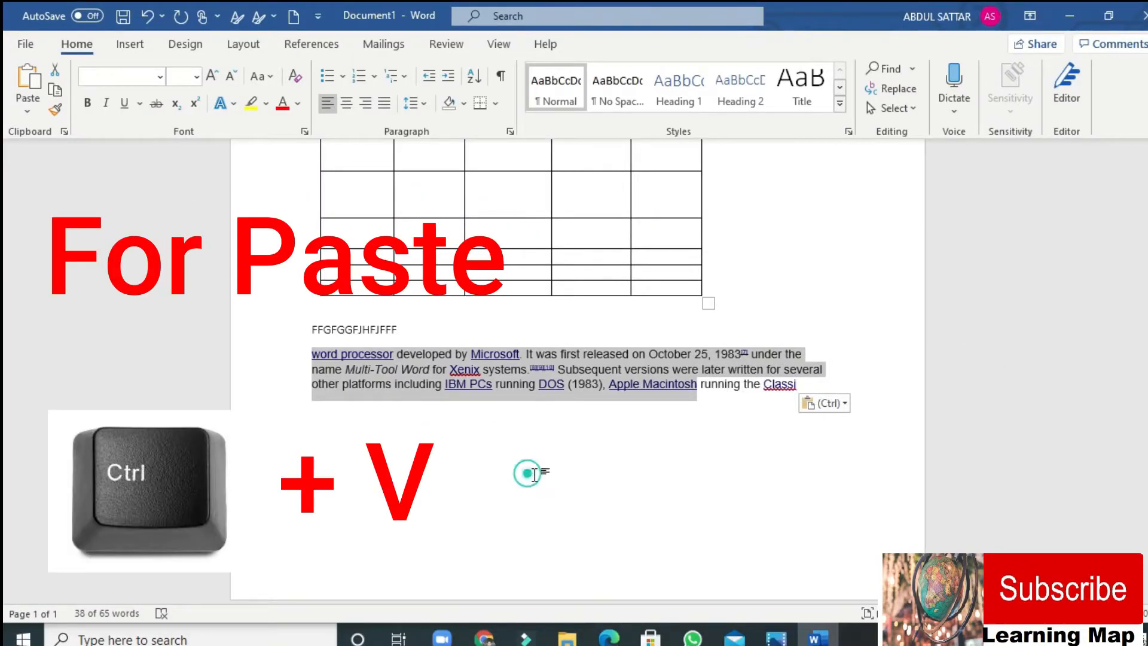
click(805, 378)
drag(771, 390, 397, 354)
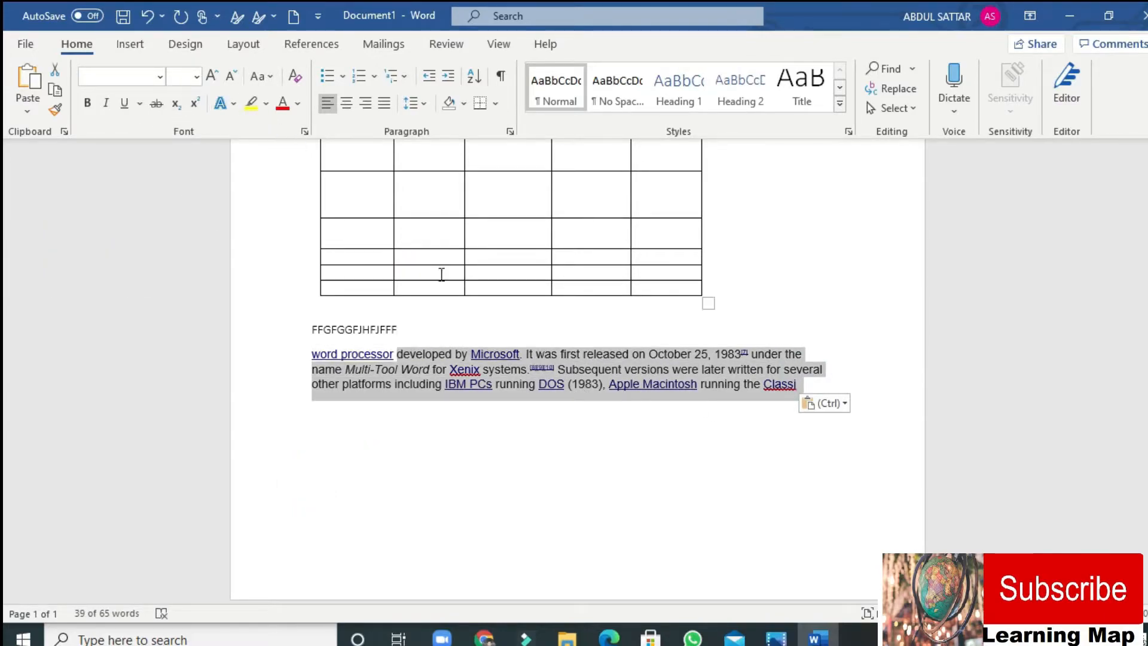
click(687, 464)
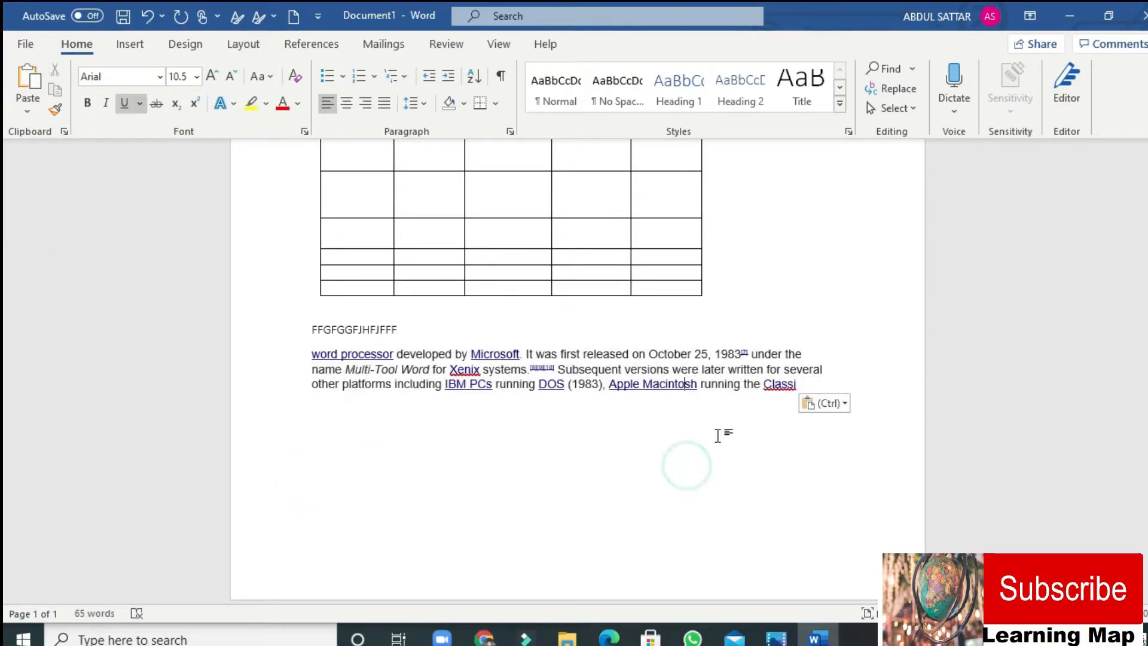
Delete the end of the Wikipedia paragraph after "other pl", undo the deletion and clear the selection
drag(800, 385, 353, 404)
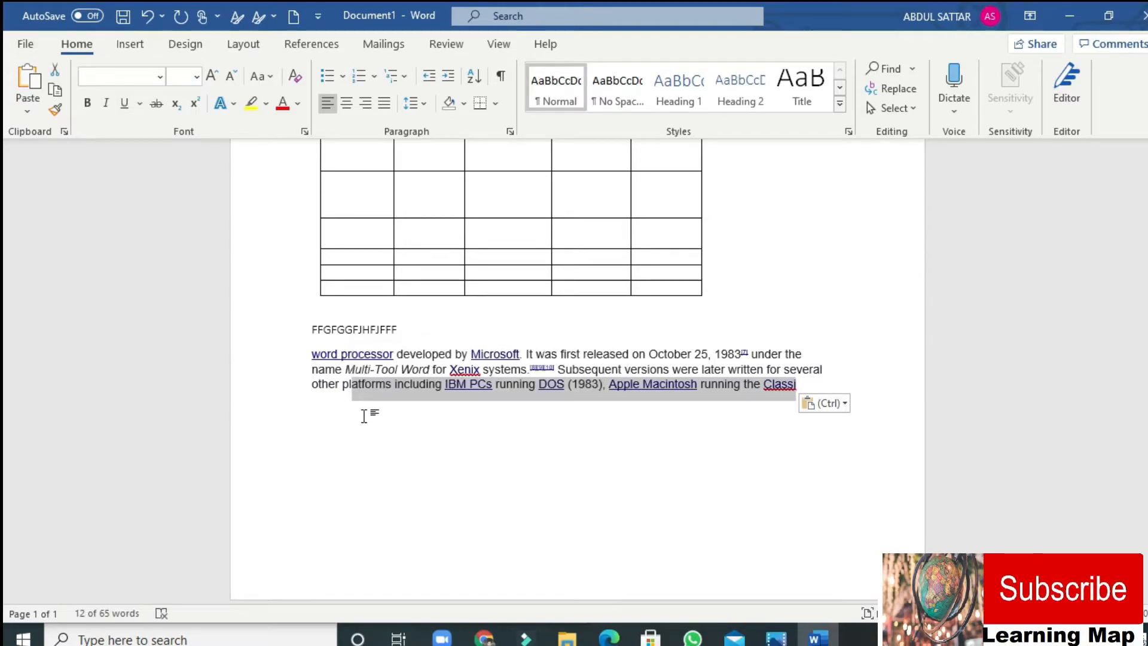
key(Delete)
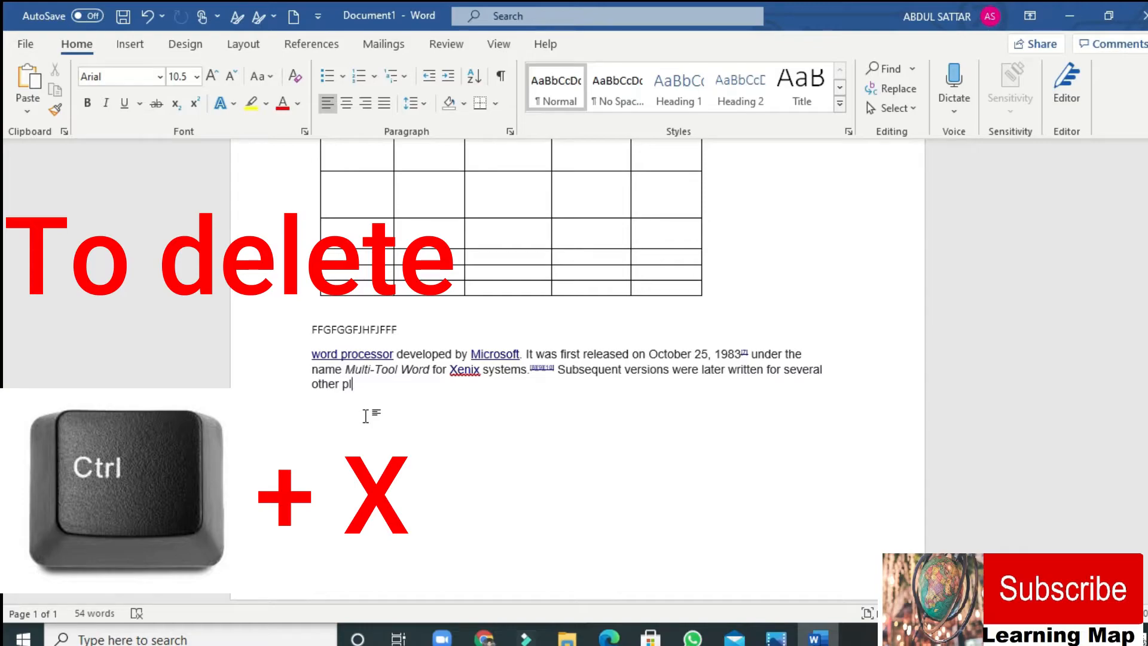
key(ctrl+z)
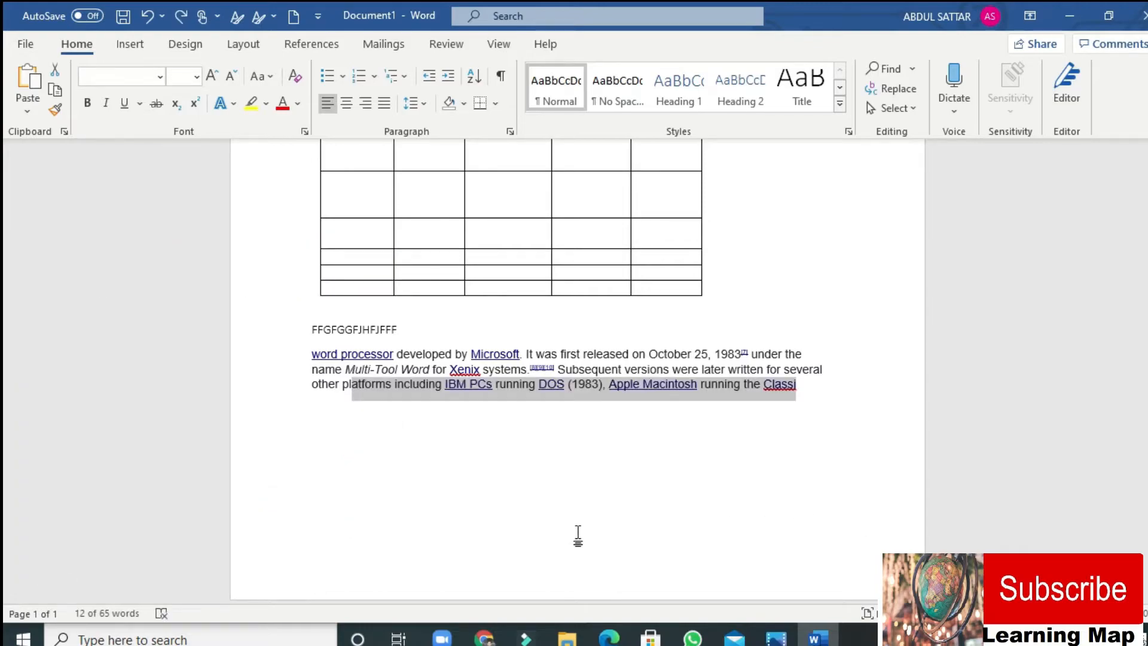
click(576, 488)
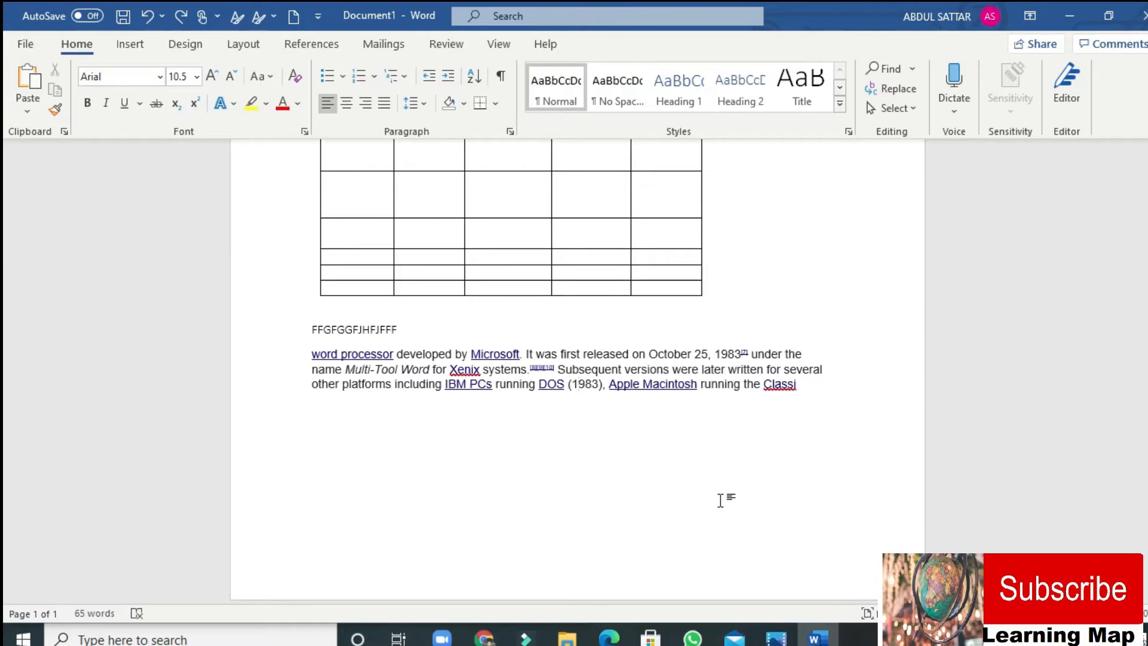
scroll(720, 500, up, 4)
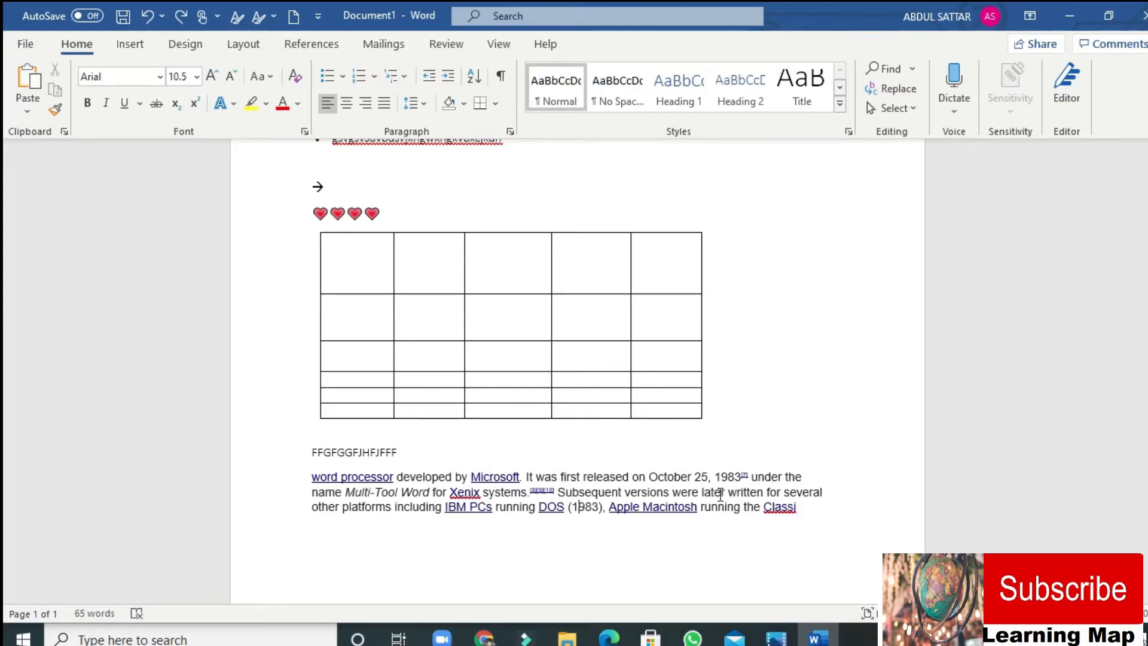
Add five blank lines after "Classi" at the end of the pasted Wikipedia paragraph
scroll(720, 495, down, 1)
scroll(720, 495, down, 2)
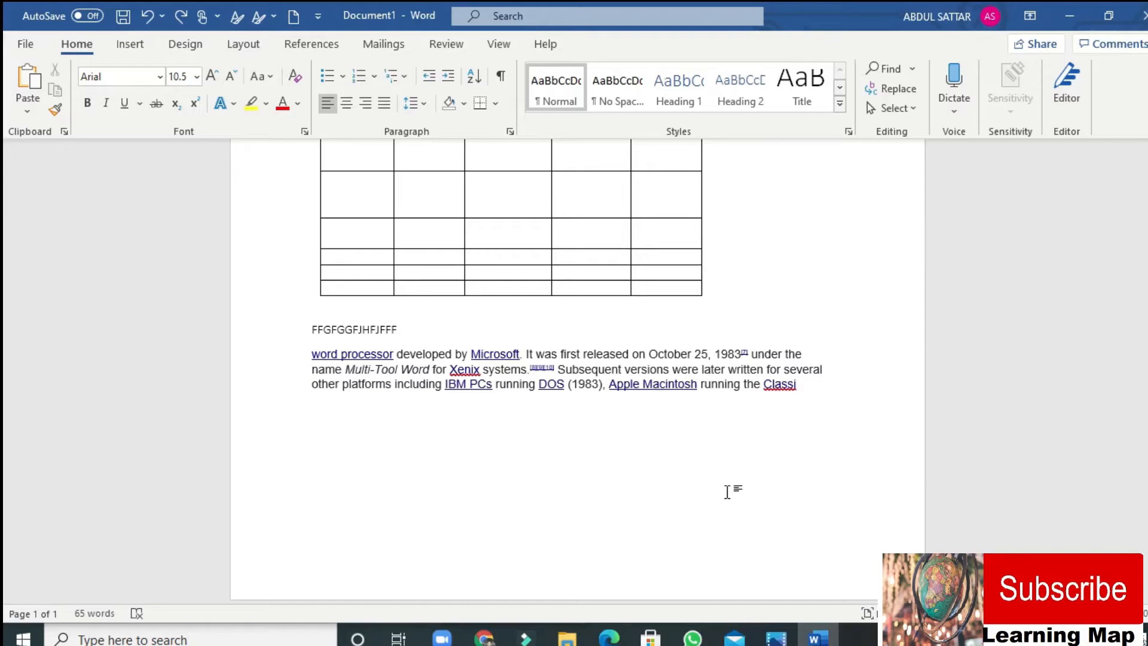
click(799, 392)
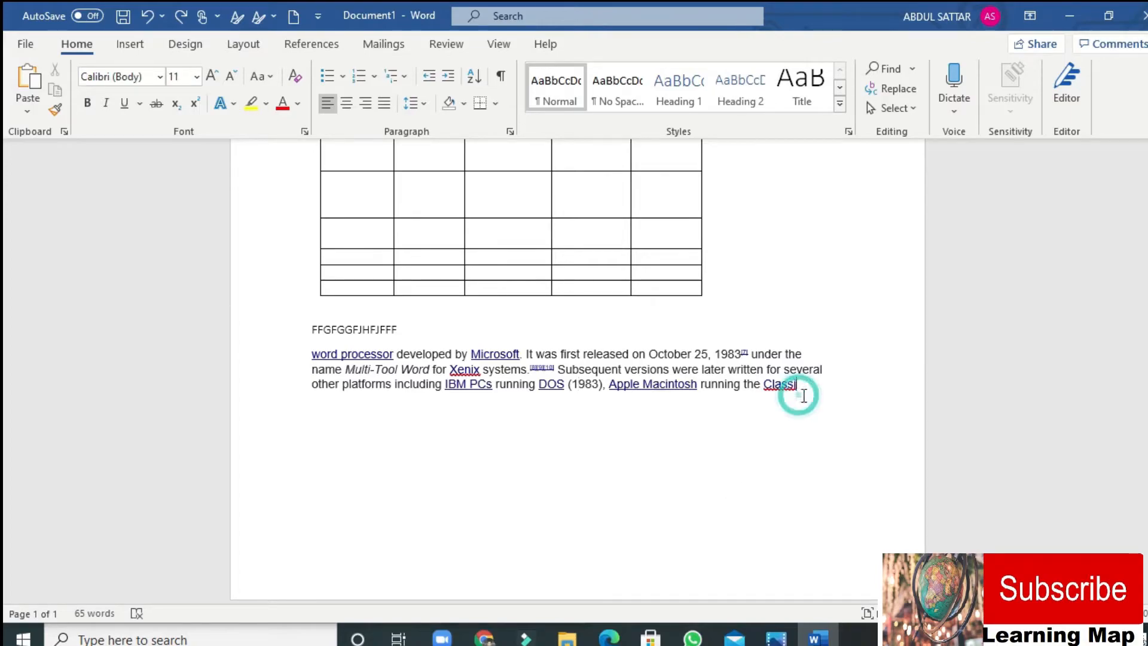
key(Return)
key(Return)
key(Return)
key(Return)
key(Return)
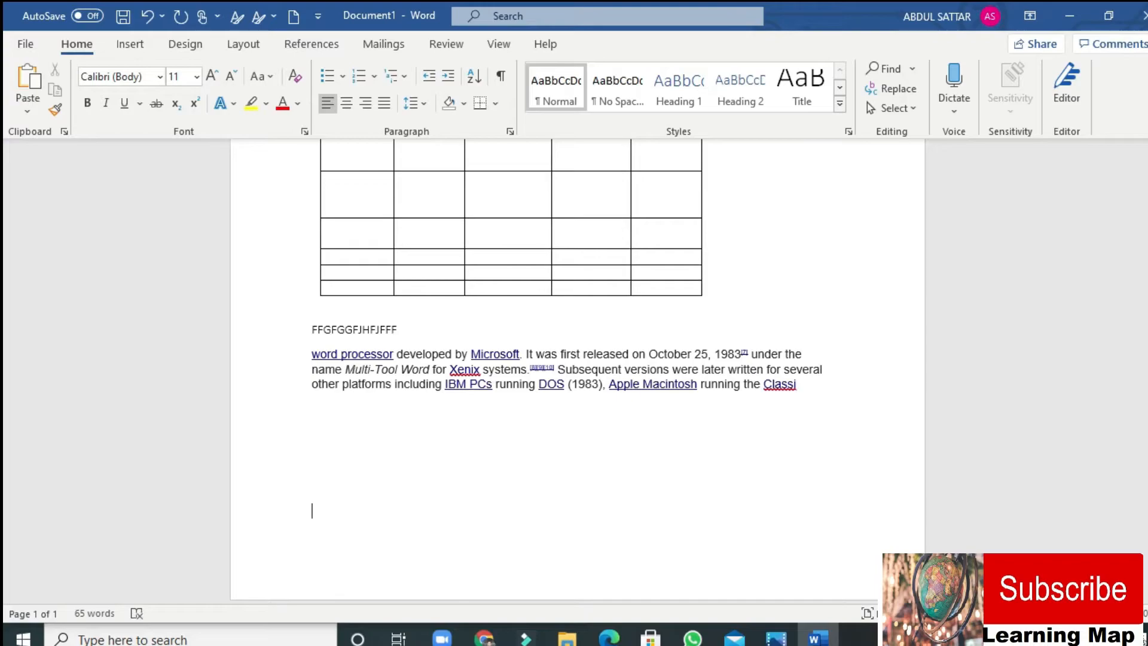
text(x+Y3)
key(BackSpace)
key(BackSpace)
key(BackSpace)
key(BackSpace)
Enter the expression "( X2+ Y3)" on the new line, with the 2 and the 3 as superscripts
text(( x)
click(195, 109)
text(2)
click(197, 107)
text(+ Y)
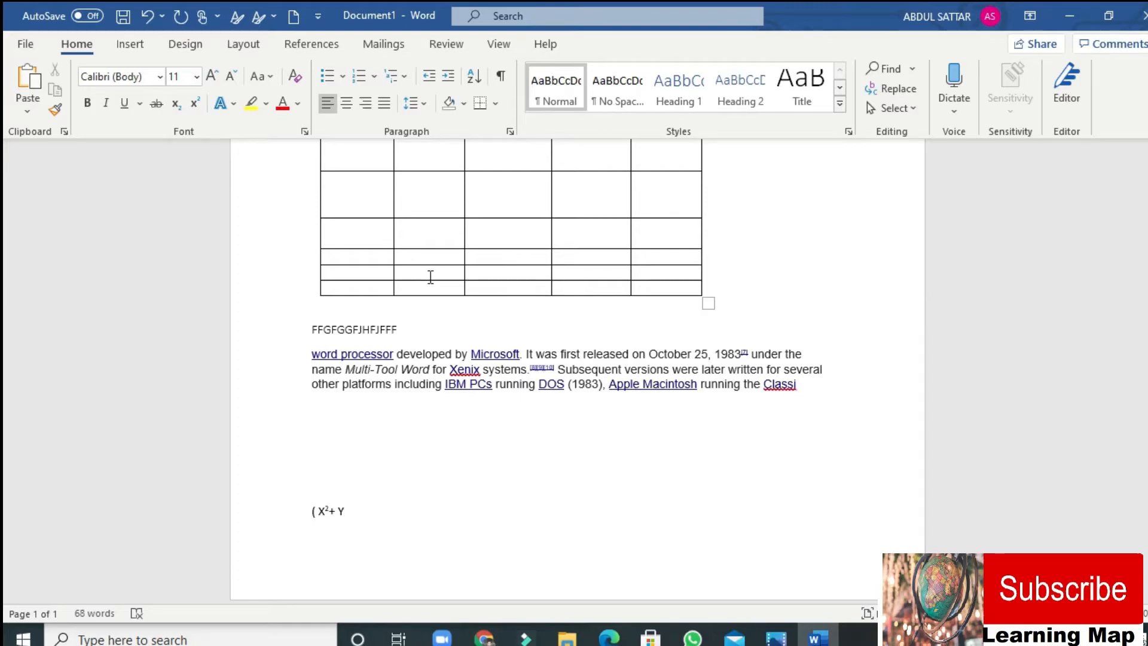
click(194, 102)
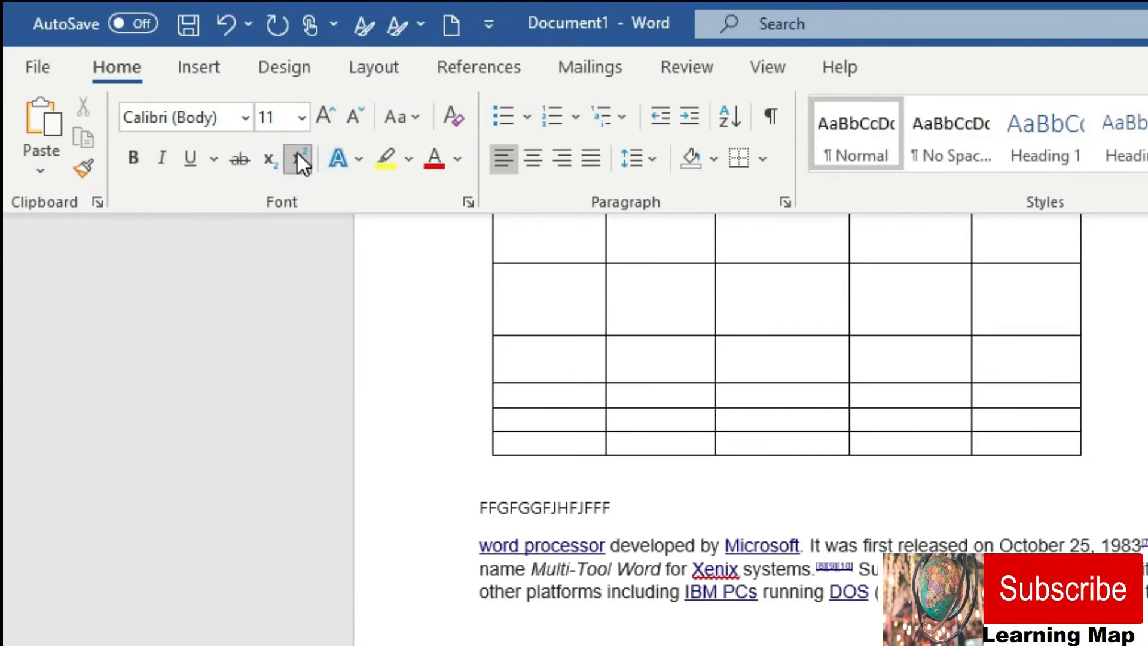
text(3)
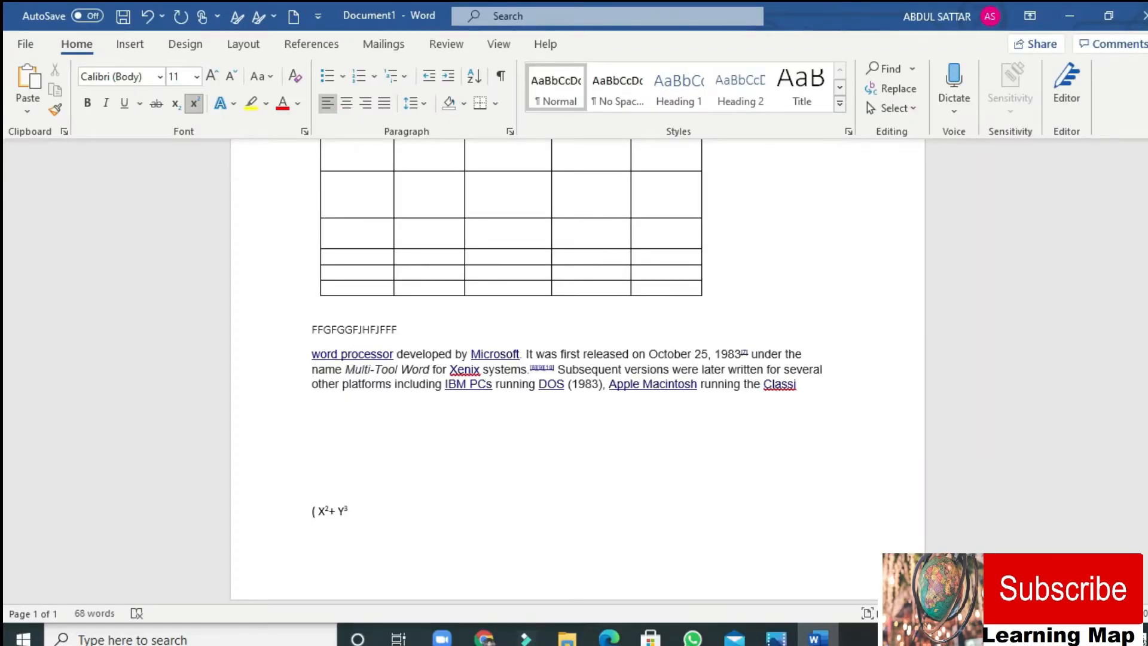
click(192, 107)
text())
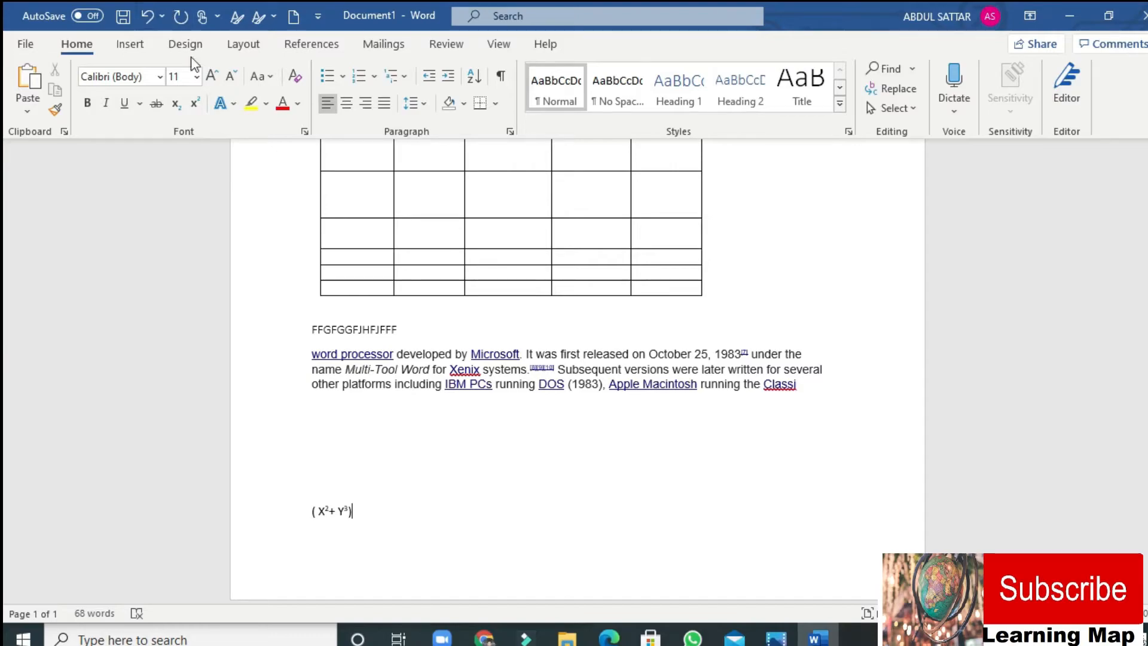
Complete the equation with a superscript 2 after the bracket, "= 5" and a superscript 2, and start a new line in normal text
click(199, 106)
text(2)
click(202, 110)
text(=   5)
click(191, 113)
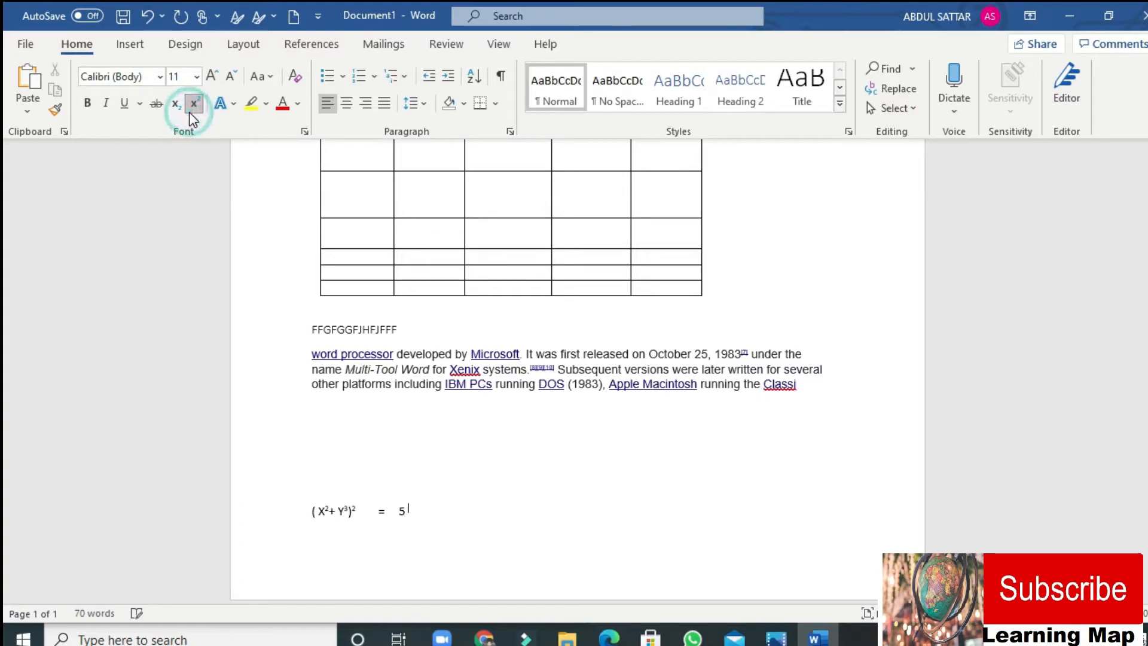
text(2)
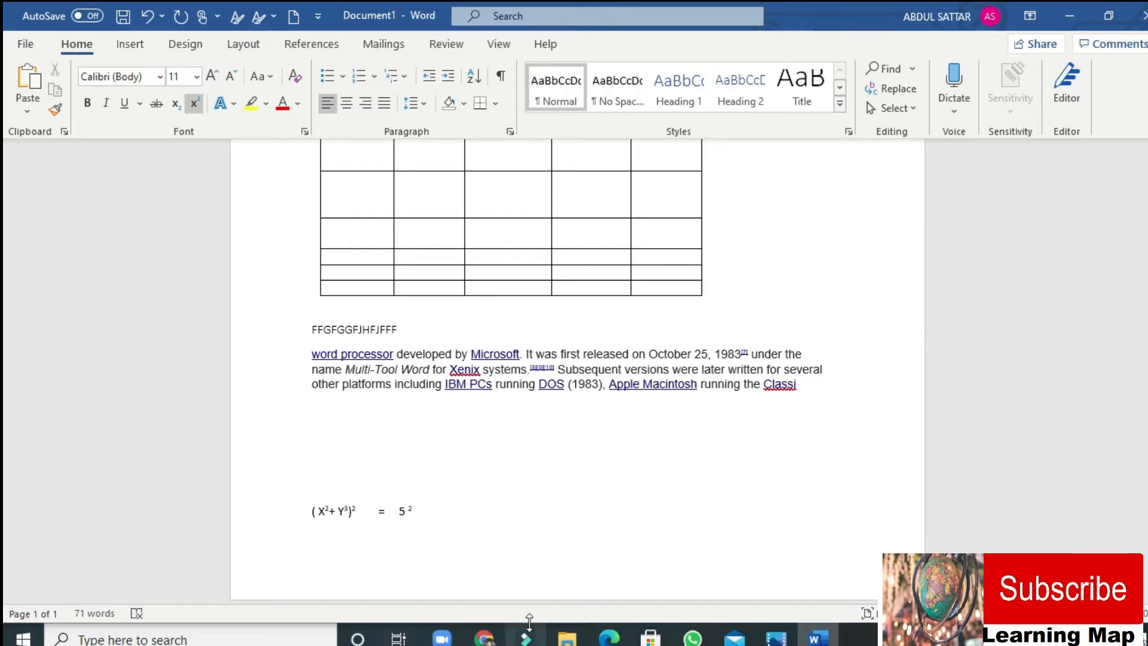
key(Return)
click(195, 103)
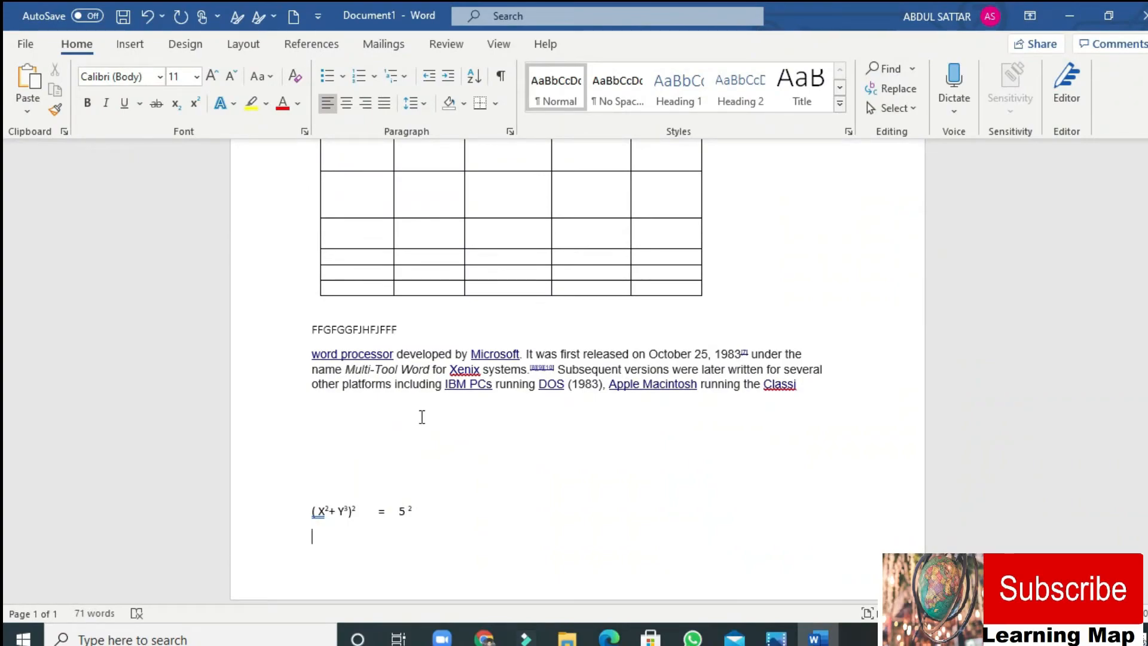
Enter the expression "{ ( 5+ 2= Y2)}" below the first equation, with the 2 after Y as a superscript
text({)
text(()
text(5)
text(+ 2=)
text(Y)
click(200, 111)
text(2)
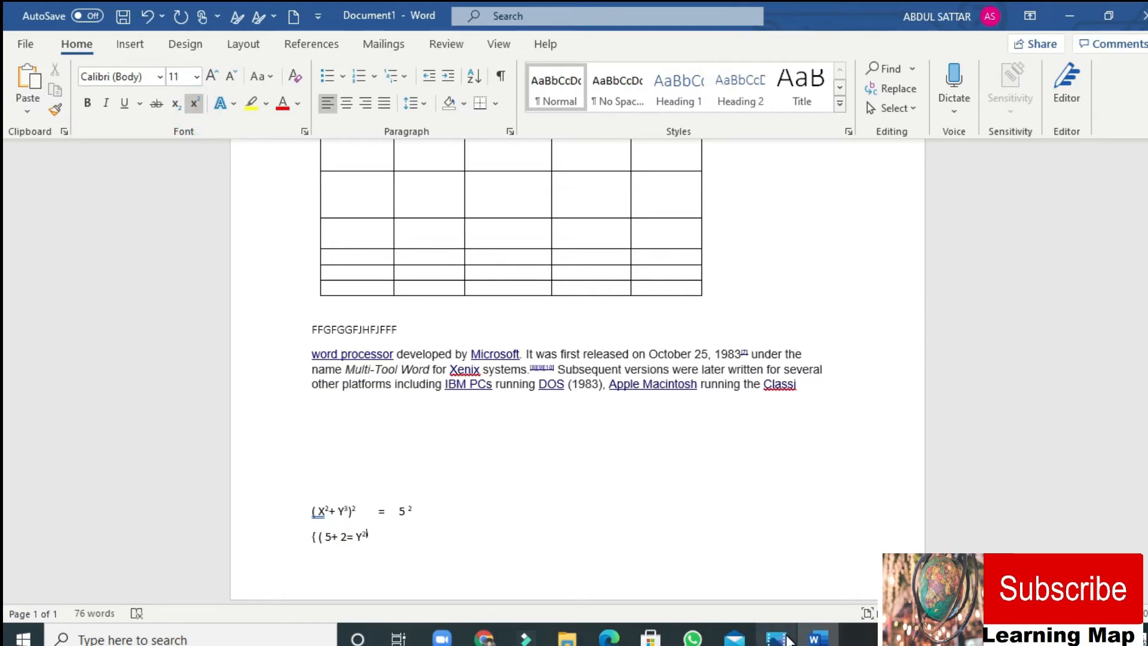
text())
key(BackSpace)
click(194, 110)
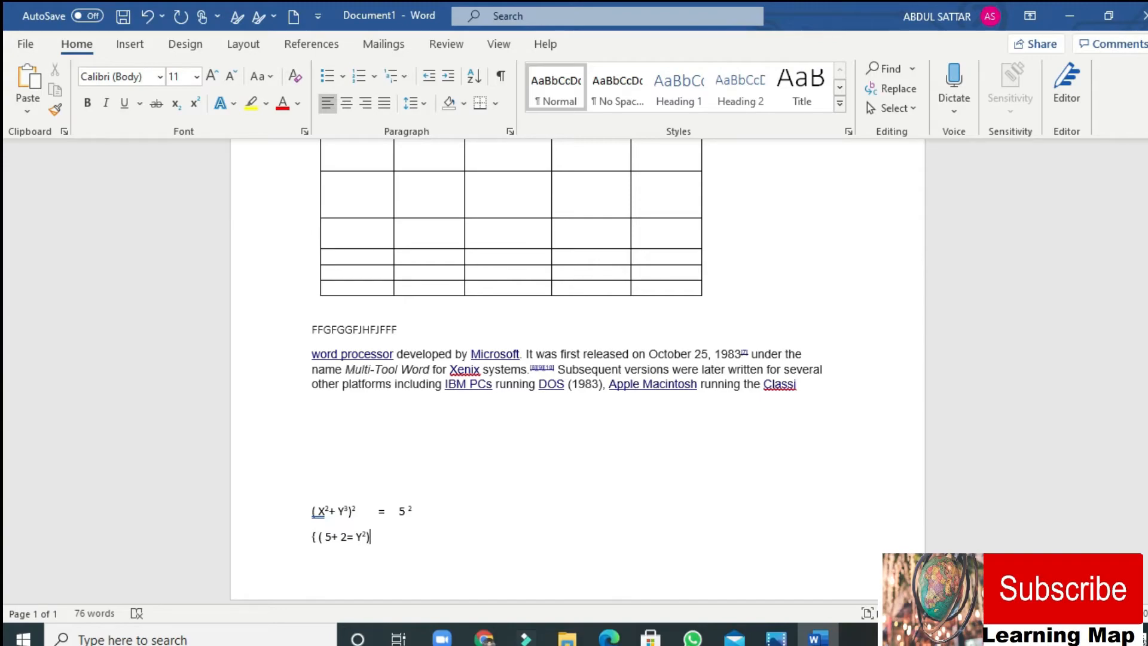
text(})
Add an indented line below the equations reading "GLUCOSE C6H12O6" in plain characters
key(Return)
text(GLUCOSE )
text( C)
text(6H1)
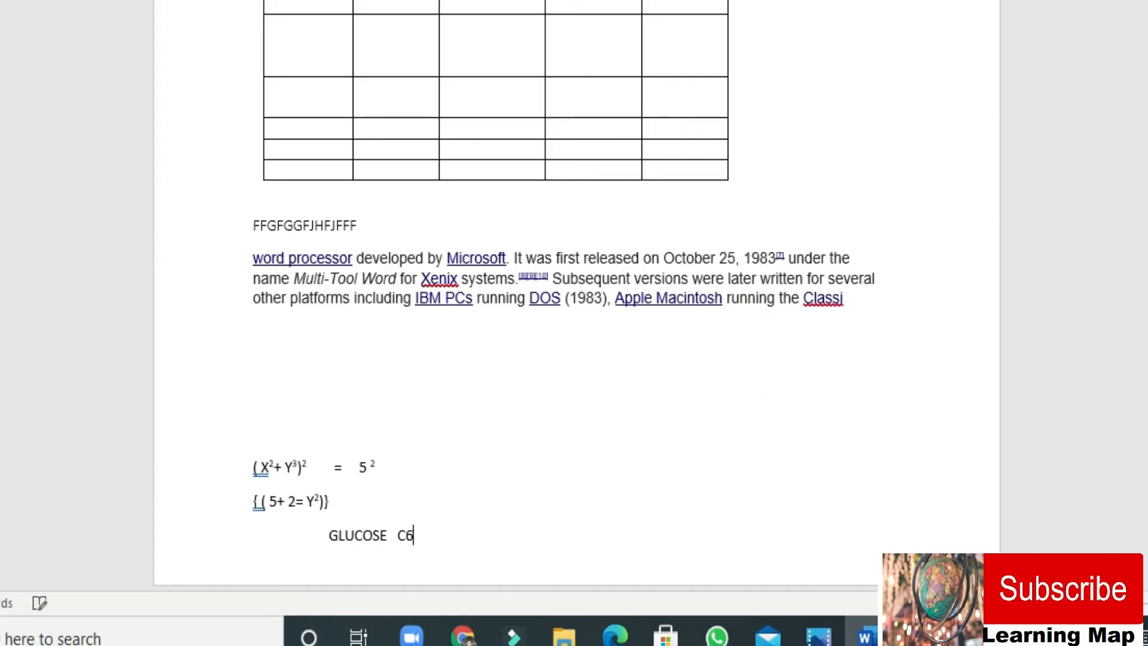
text(2O6)
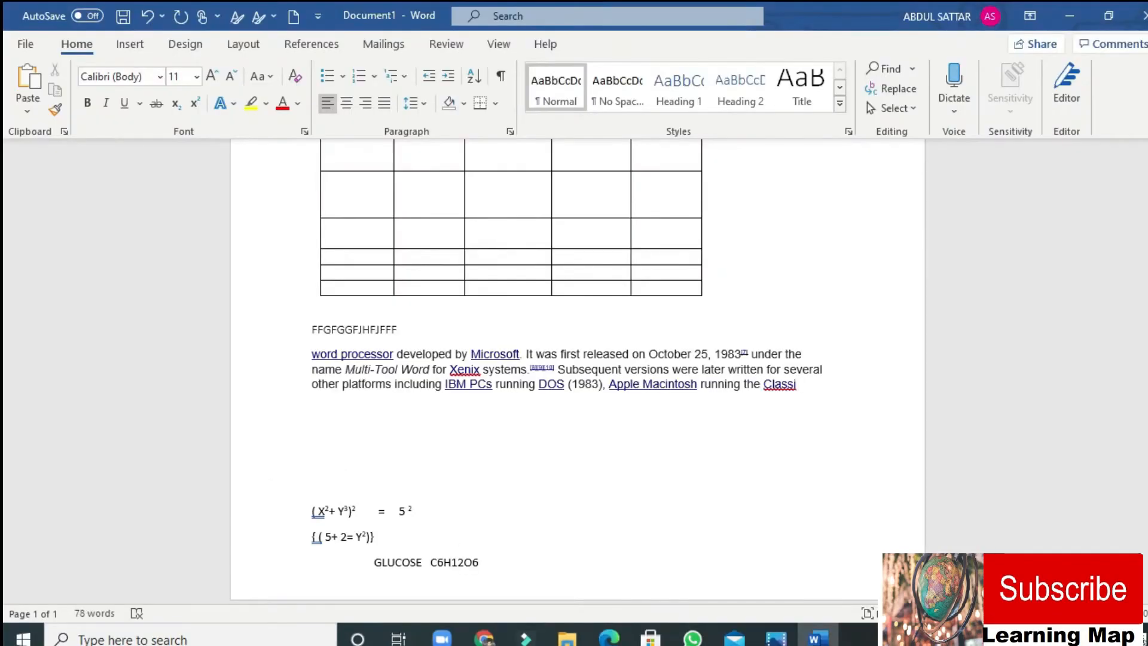
Replace the part of the glucose formula after "C" so that it reads C6H12O6 with 6, 12 and 6 as subscripts
key(BackSpace)
key(BackSpace)
key(BackSpace)
key(BackSpace)
key(BackSpace)
key(BackSpace)
key(BackSpace)
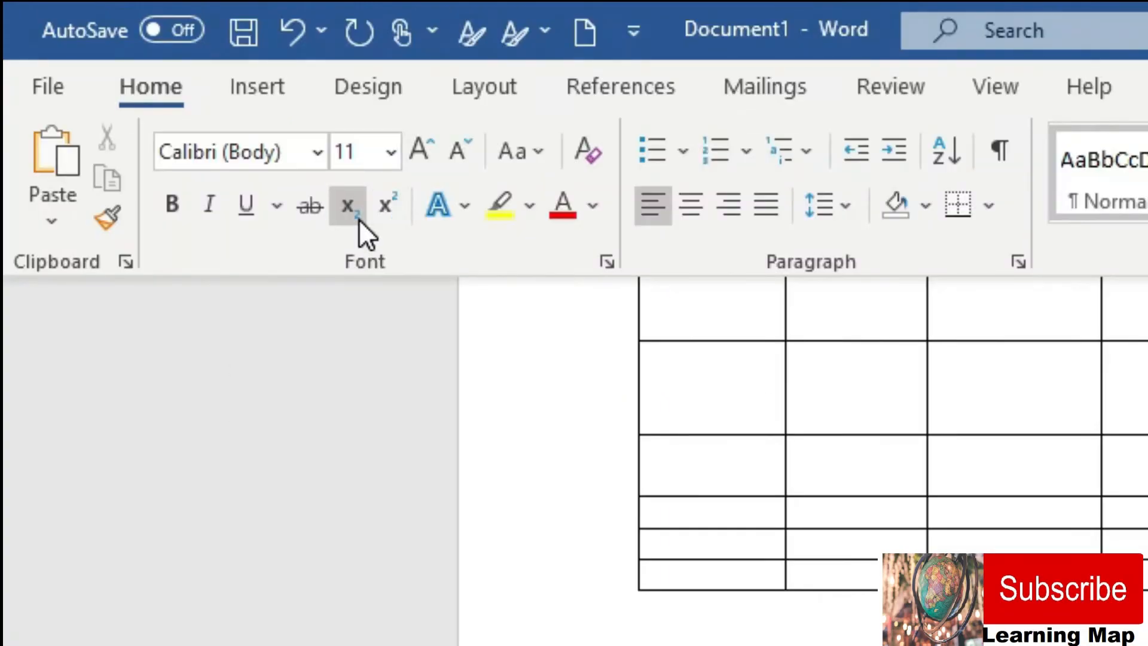
click(358, 219)
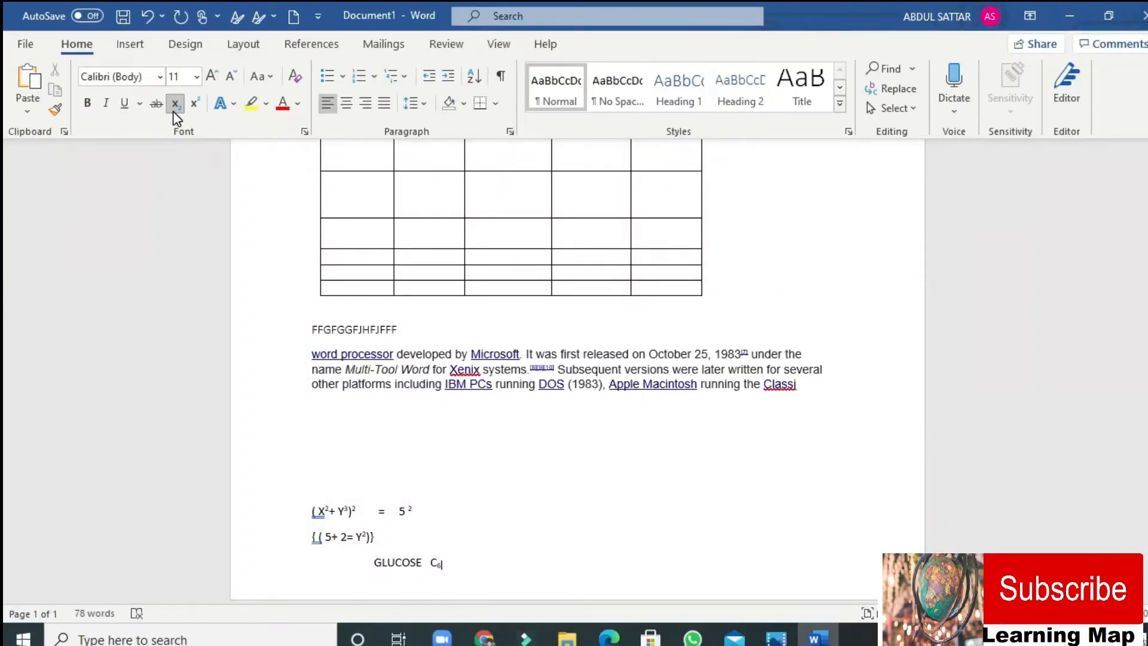
click(173, 112)
text(H)
click(171, 108)
text(12)
text(O)
click(177, 102)
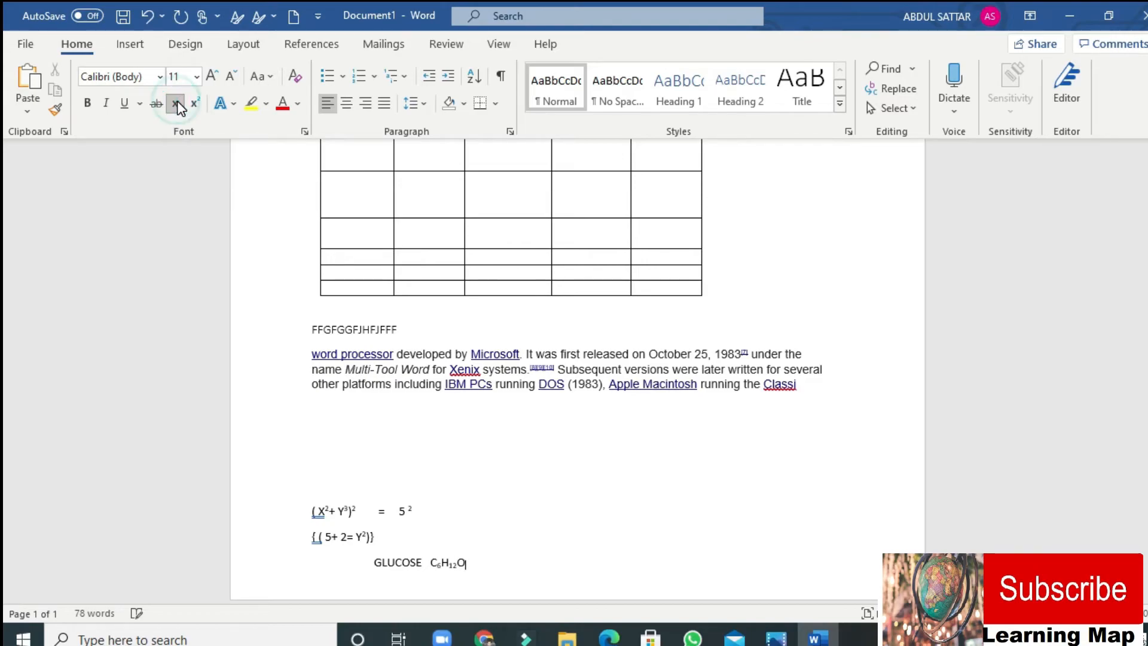
text(6)
Select the GLUCOSE formula line, apply font size 11 and clear the selection
drag(489, 561, 374, 561)
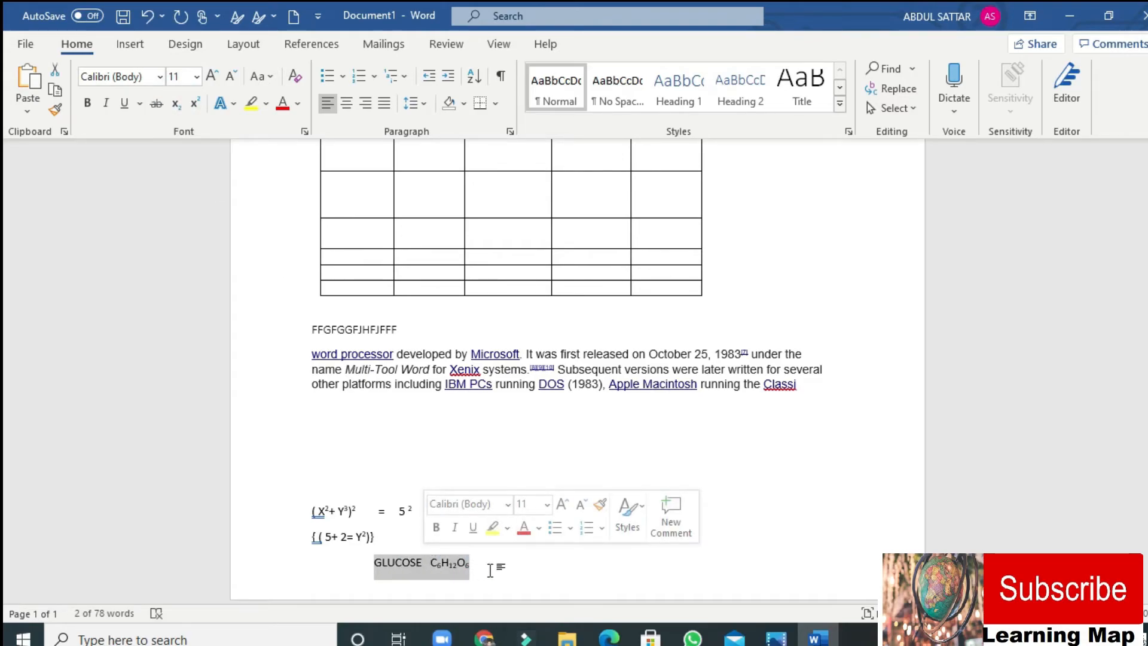
scroll(491, 570, up, 2)
scroll(492, 569, down, 2)
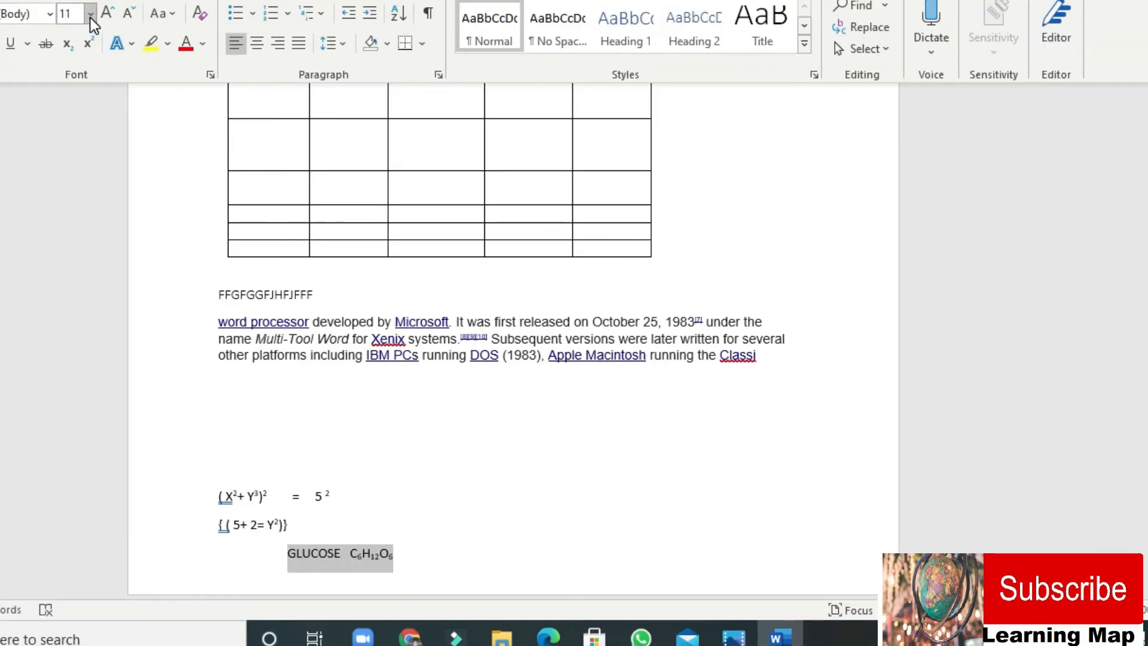
click(90, 16)
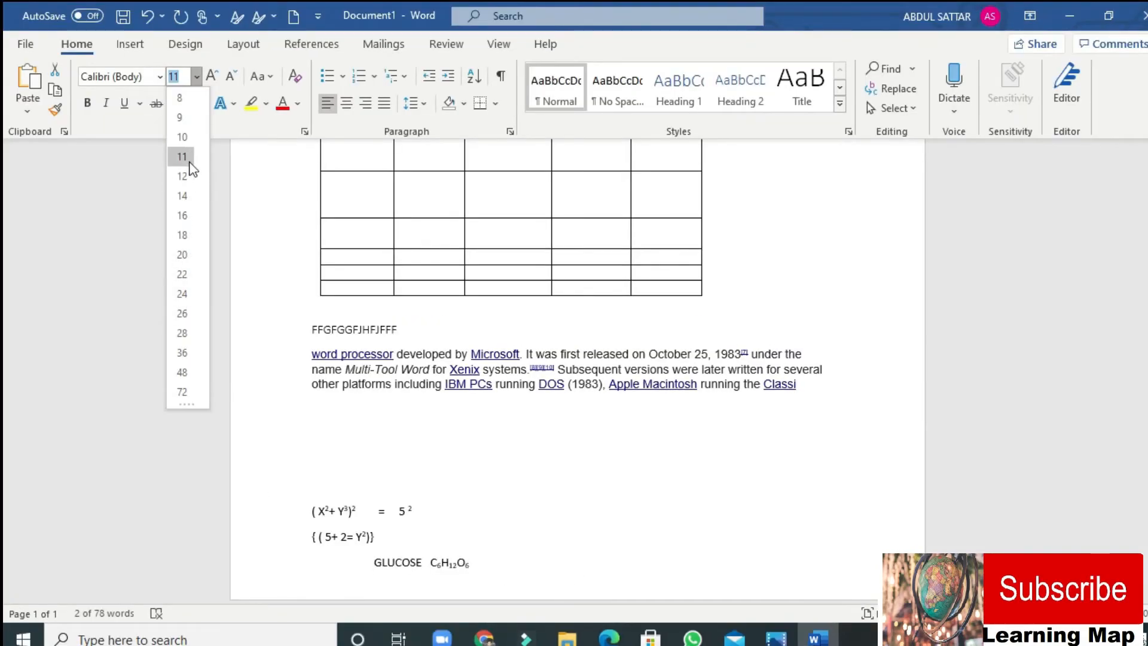
click(188, 162)
click(622, 541)
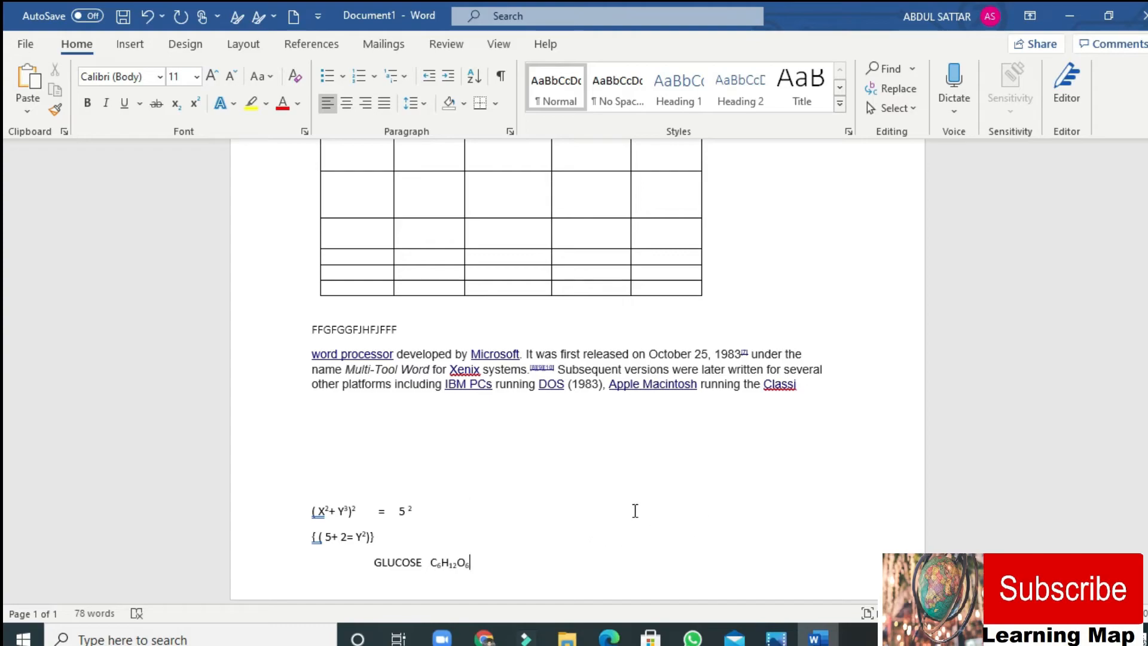
Start a new line below the glucose formula, copy the "logo 2" image from the desktop and paste it there in Word
key(Return)
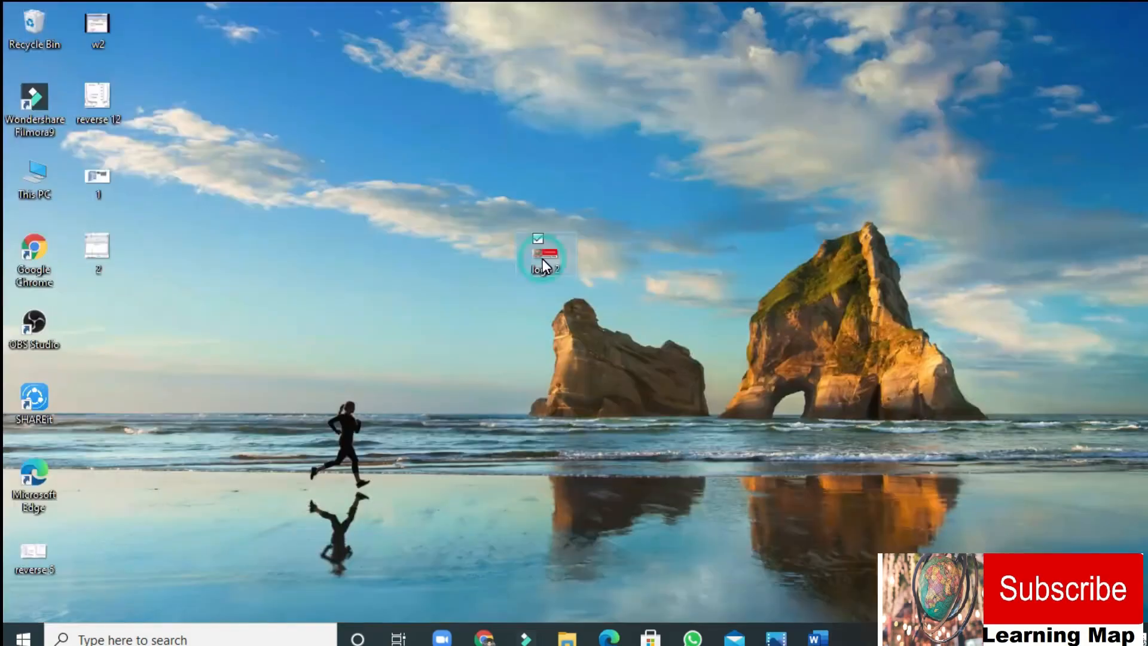
right_click(541, 251)
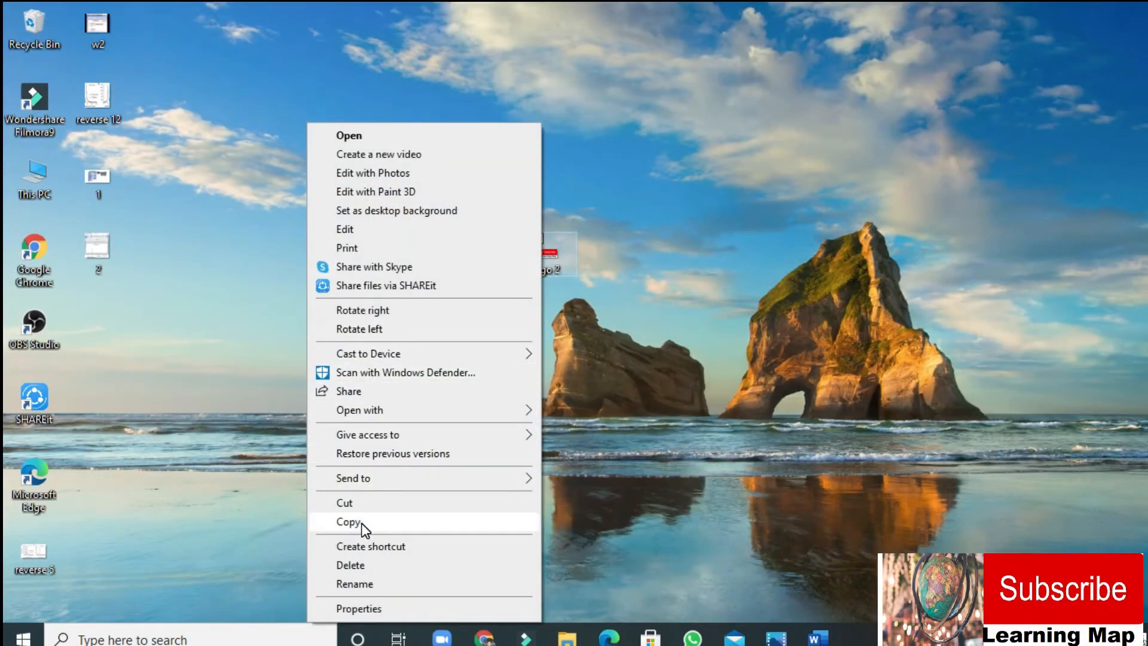
click(362, 523)
click(816, 638)
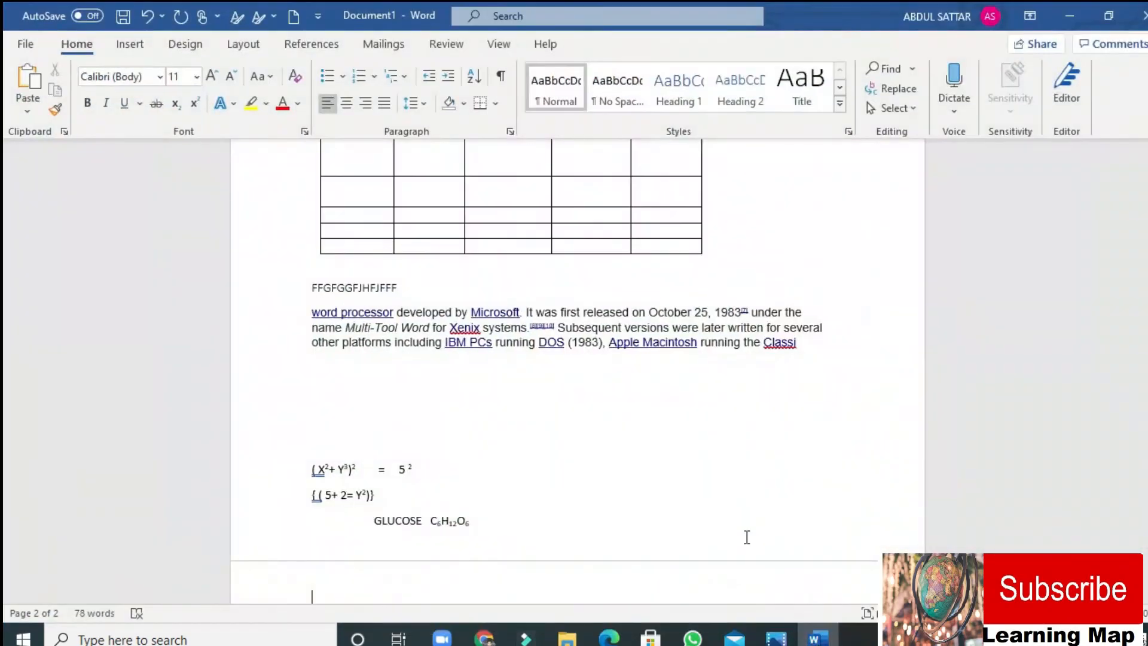
scroll(557, 473, down, 4)
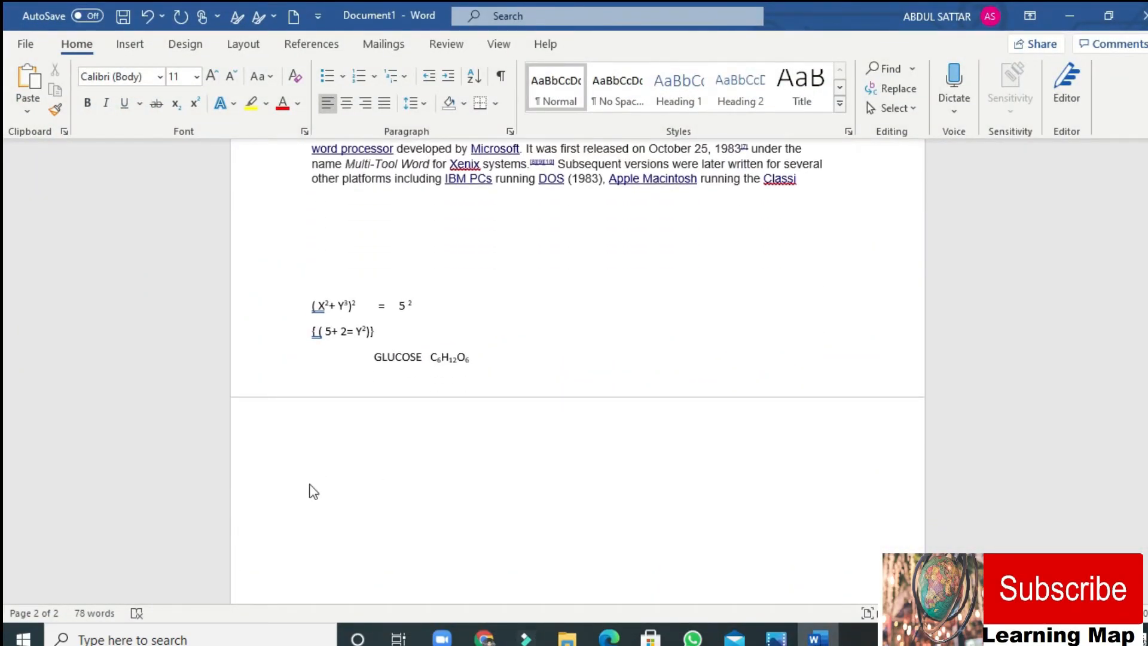
key(ctrl+v)
scroll(421, 474, down, 3)
scroll(420, 474, down, 1)
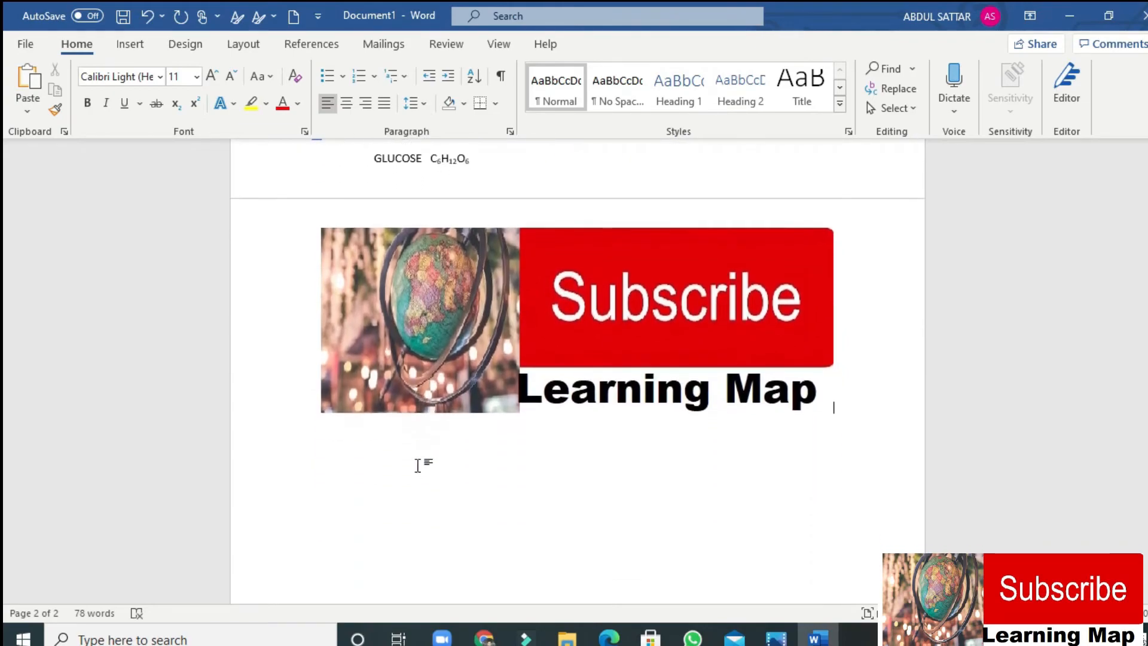
Select the pasted logo picture and try the Square, Tight and Through text wrapping options on it
scroll(448, 423, up, 1)
click(460, 404)
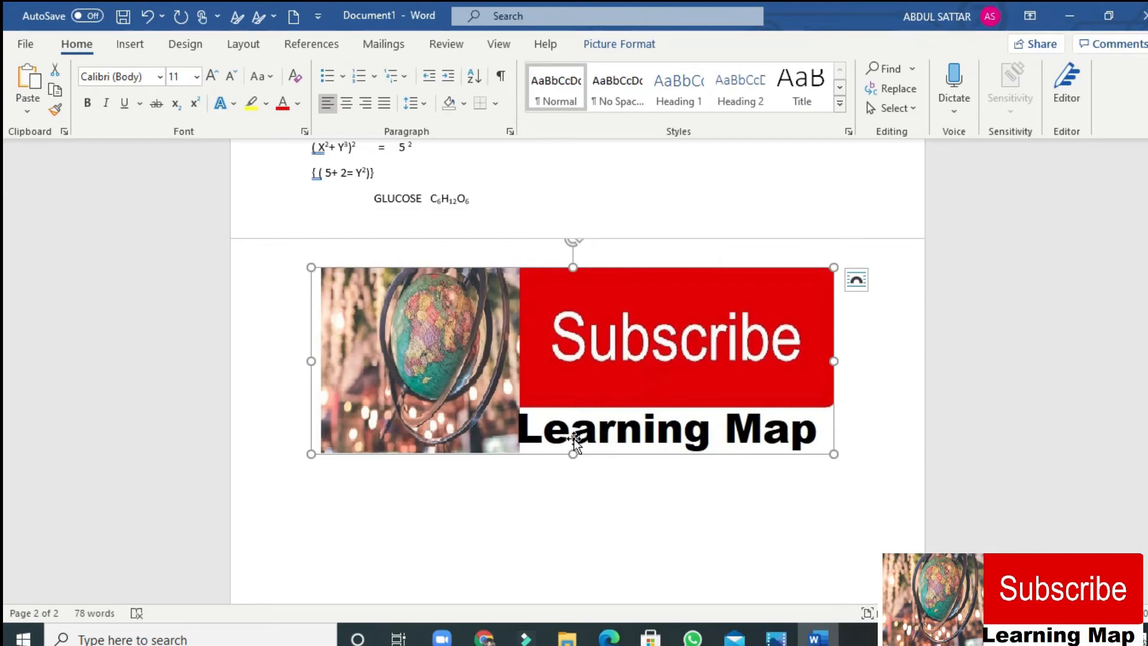
click(857, 285)
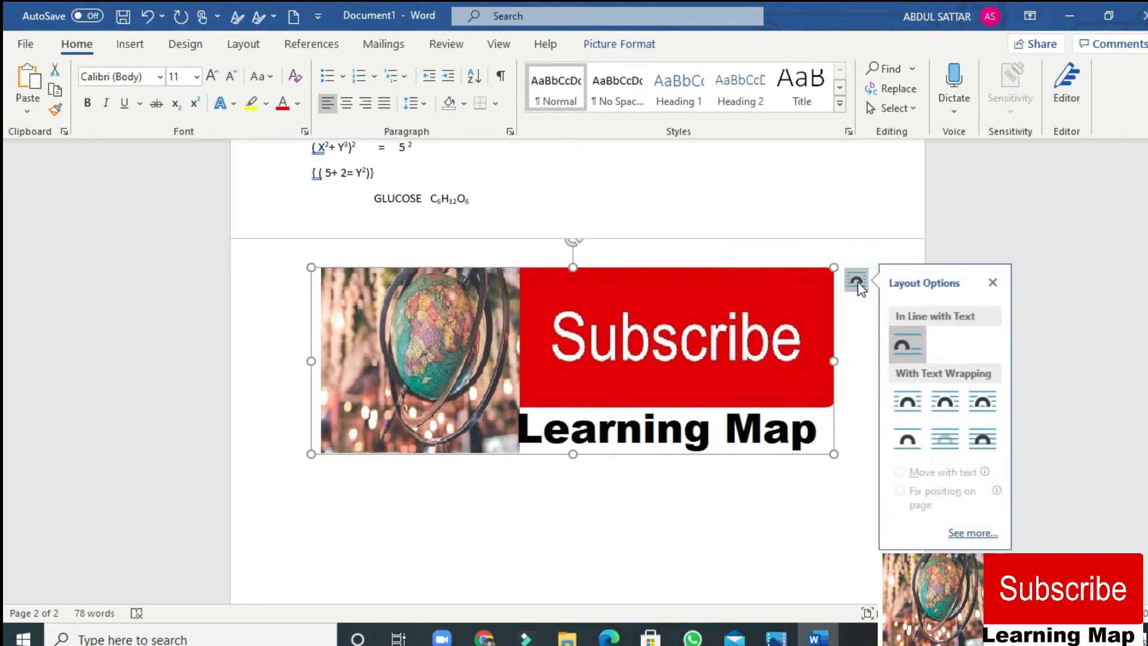
click(923, 396)
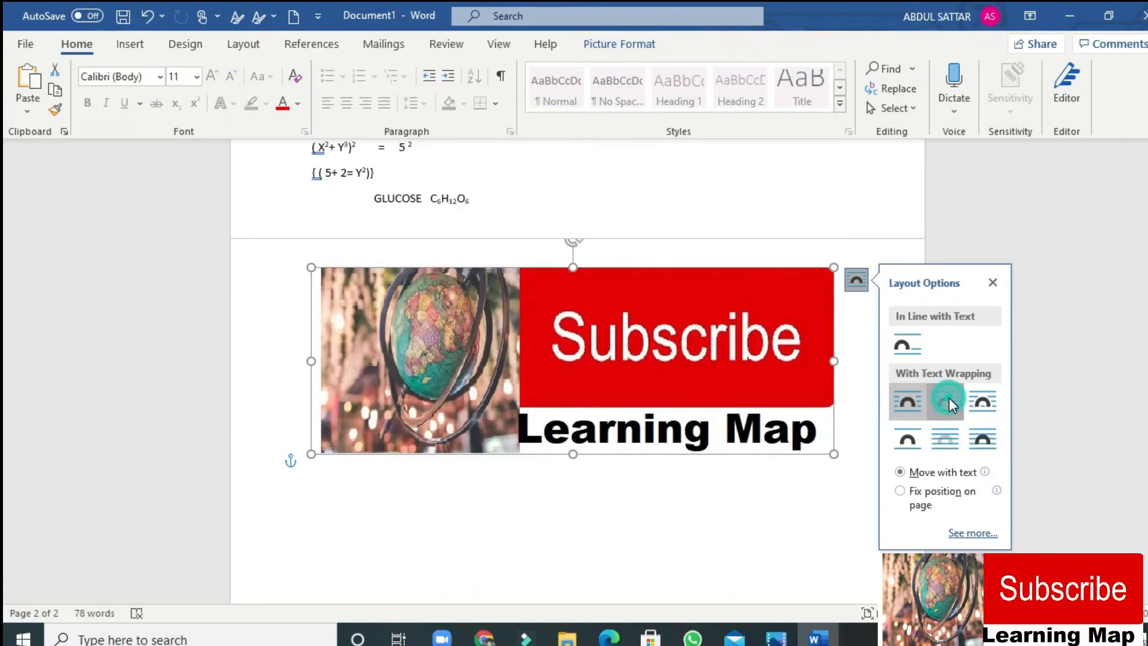
click(948, 401)
click(981, 408)
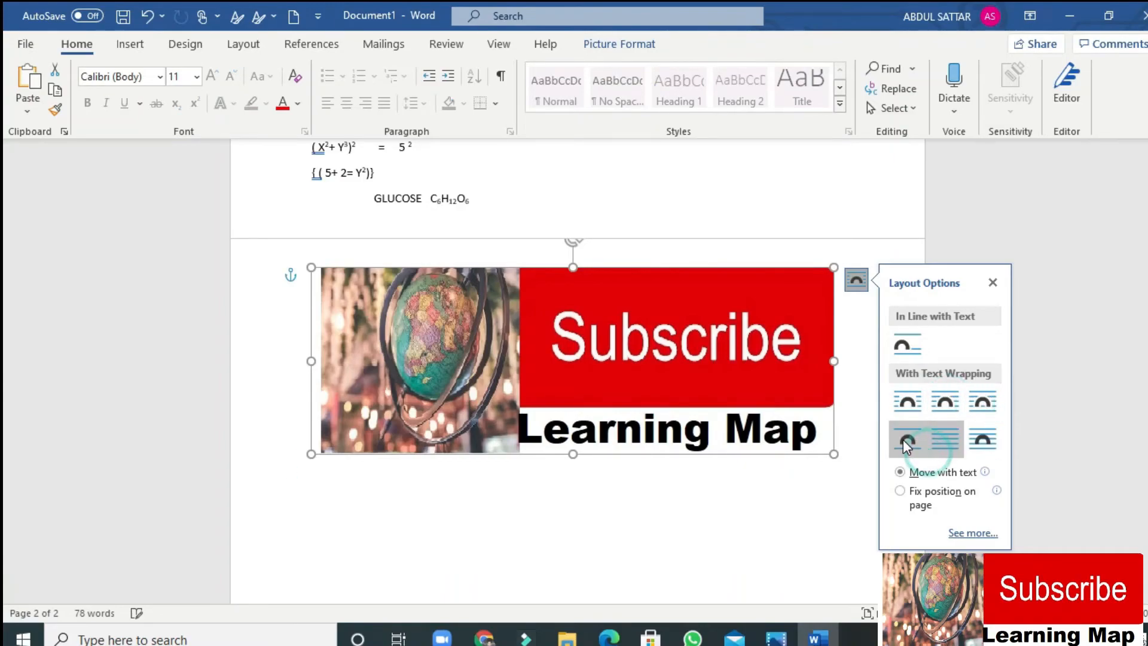